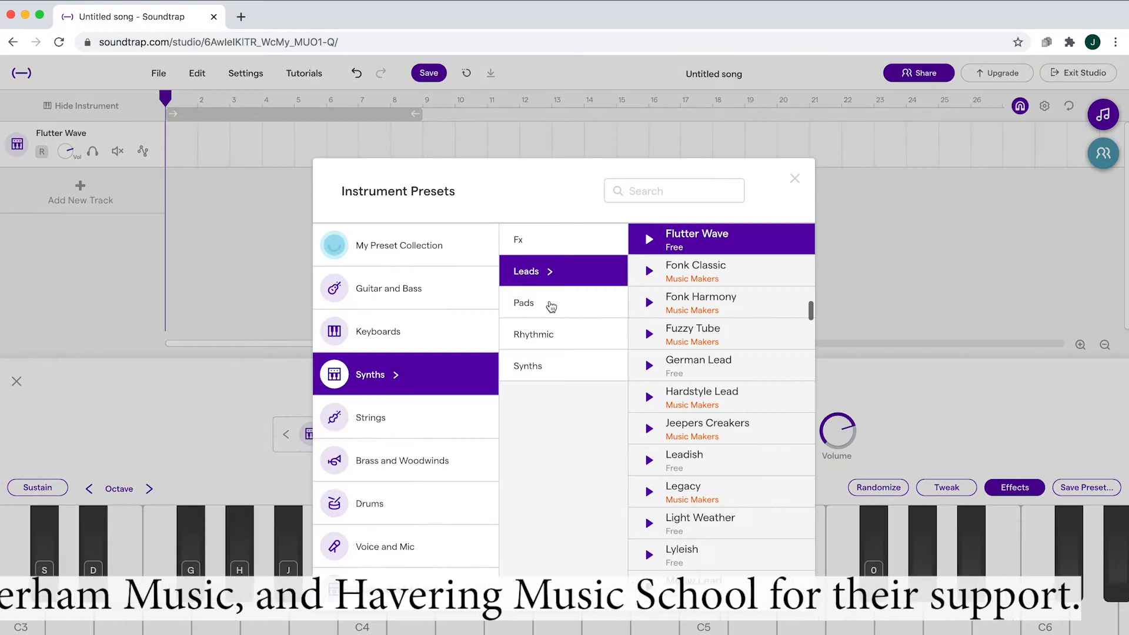
- Load the 80s Pad preset from the synth pads and try out a C–E–G–B chord starting at C3
{"action": "left_click", "coordinate": [551, 305]}
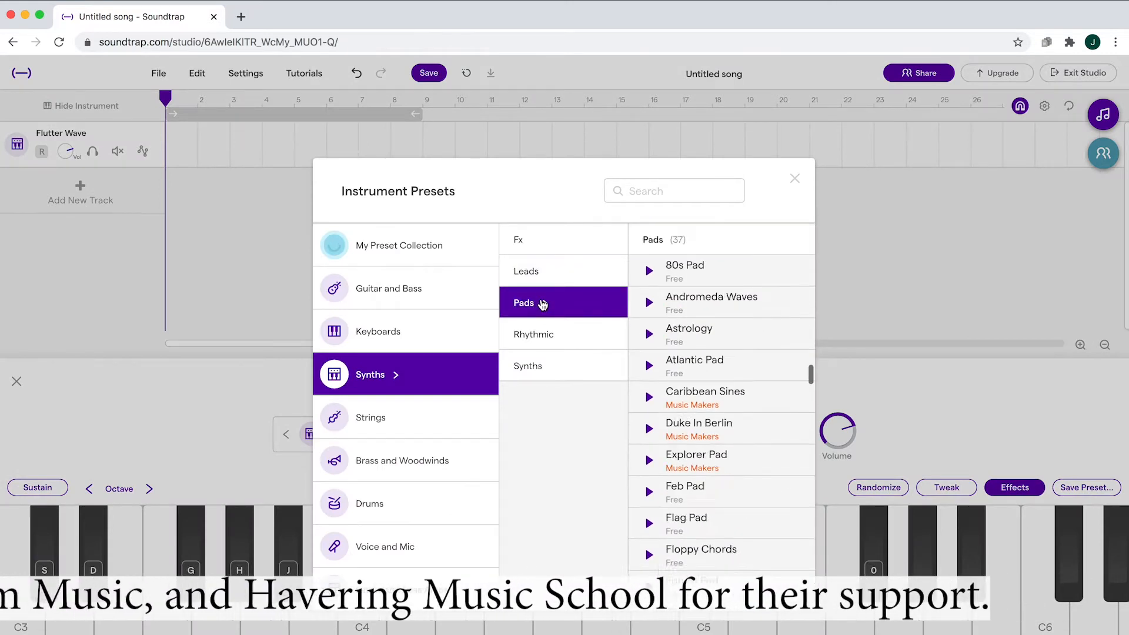
{"action": "left_click", "coordinate": [705, 269]}
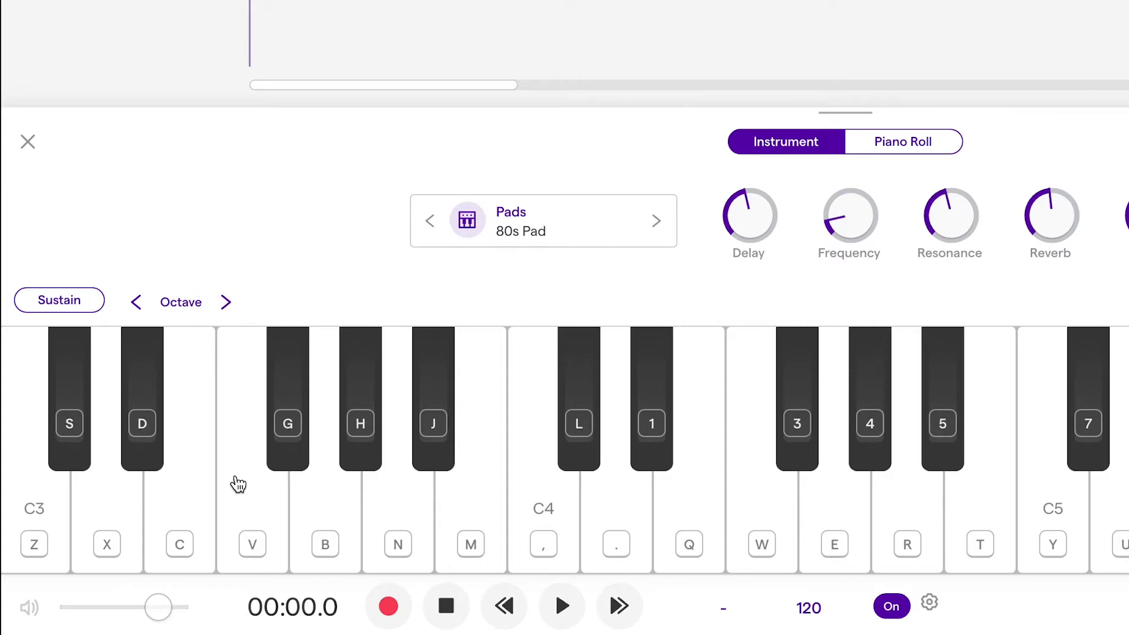
{"action": "key", "text": "z"}
{"action": "key", "text": "c"}
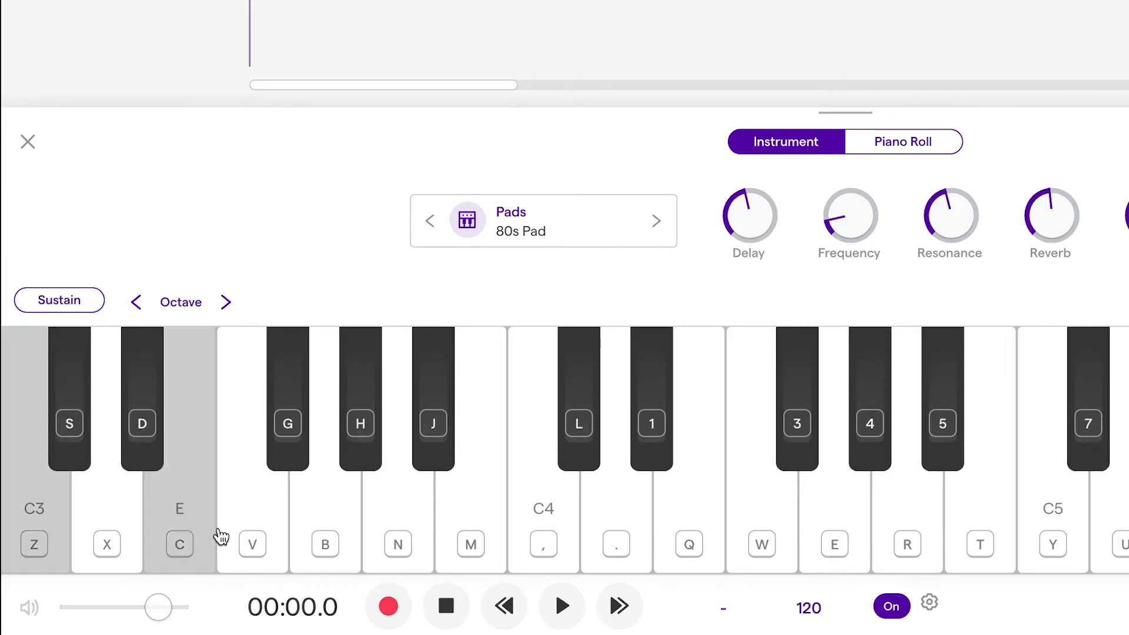
{"action": "key", "text": "b"}
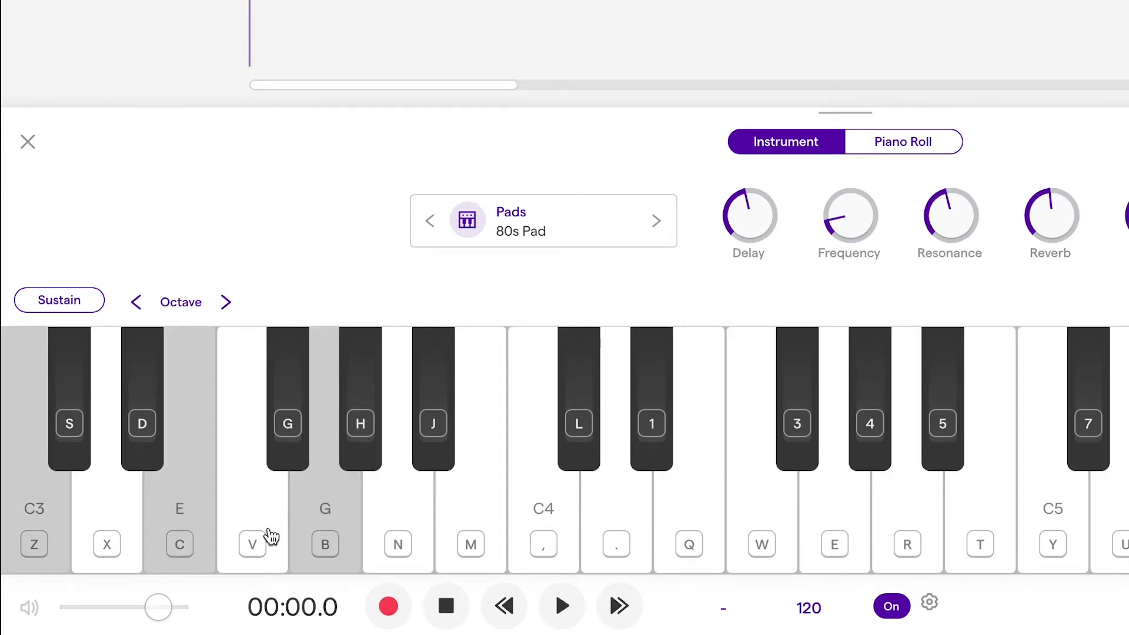
{"action": "key", "text": "m"}
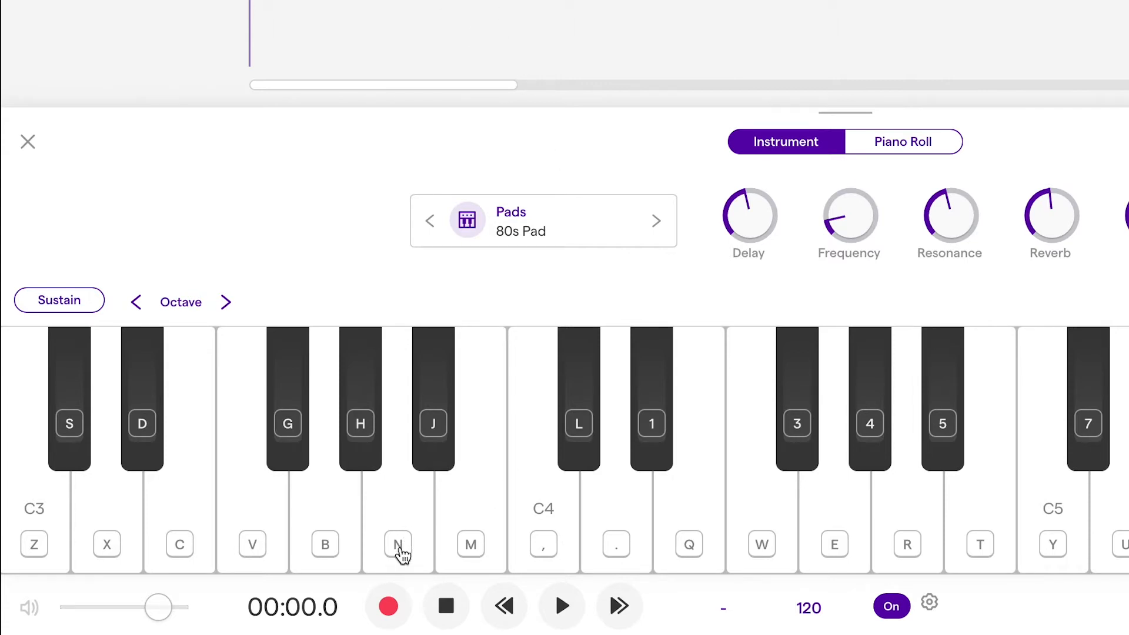
- Record the first chord clip on the 80s Pad track and rehearse an F–A–C–E chord
{"action": "left_click", "coordinate": [388, 605]}
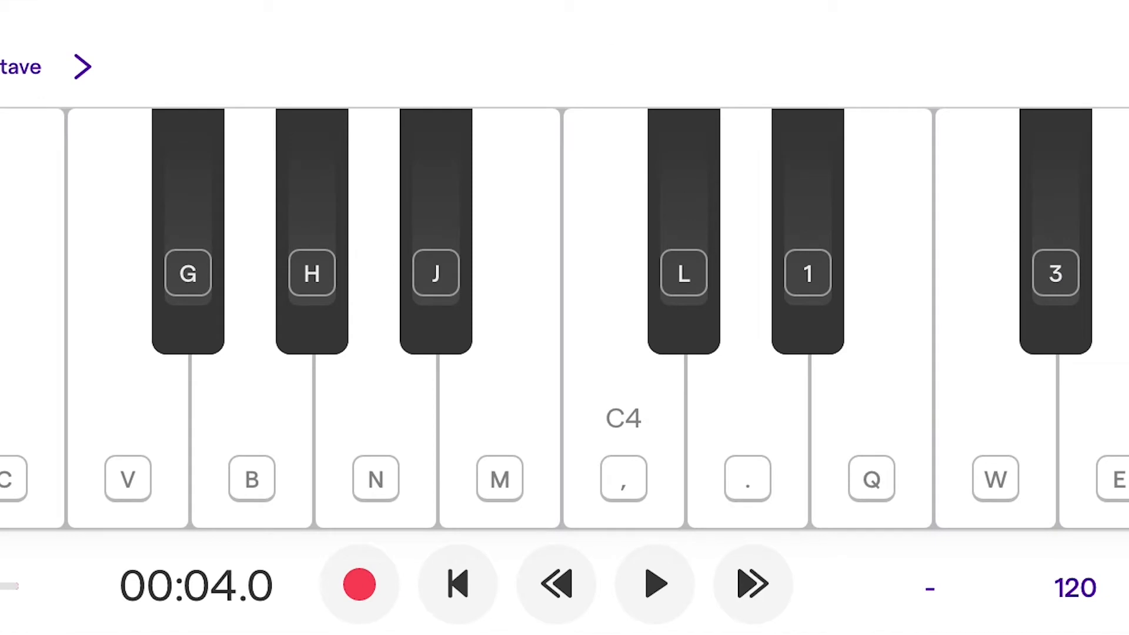
{"action": "key", "text": "v"}
{"action": "key", "text": "n"}
{"action": "key", "text": "comma"}
{"action": "key", "text": "q"}
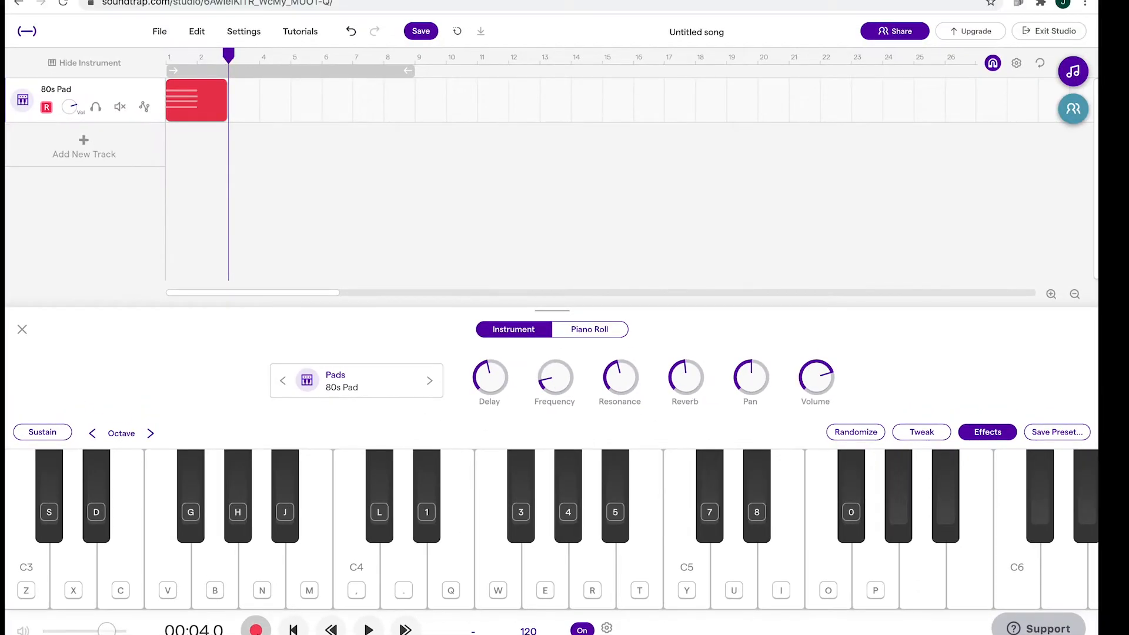
- Record the F–A–C–E chord as a second clip directly after the first one
{"action": "left_click", "coordinate": [255, 629]}
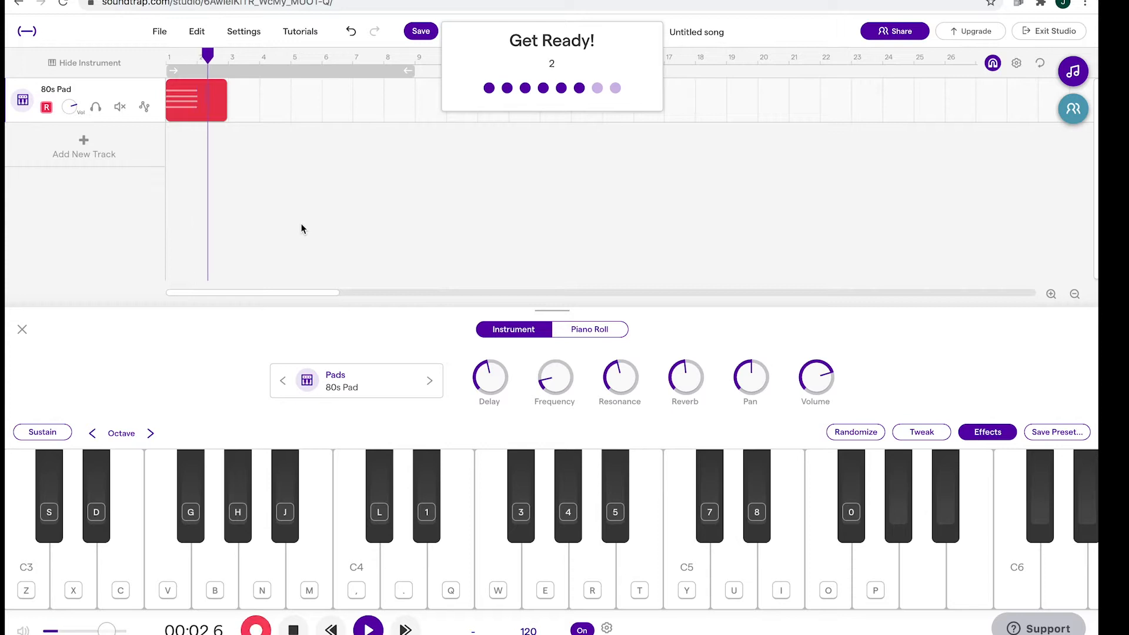
{"action": "key", "text": "v"}
{"action": "key", "text": "n"}
{"action": "key", "text": "comma"}
{"action": "key", "text": "q"}
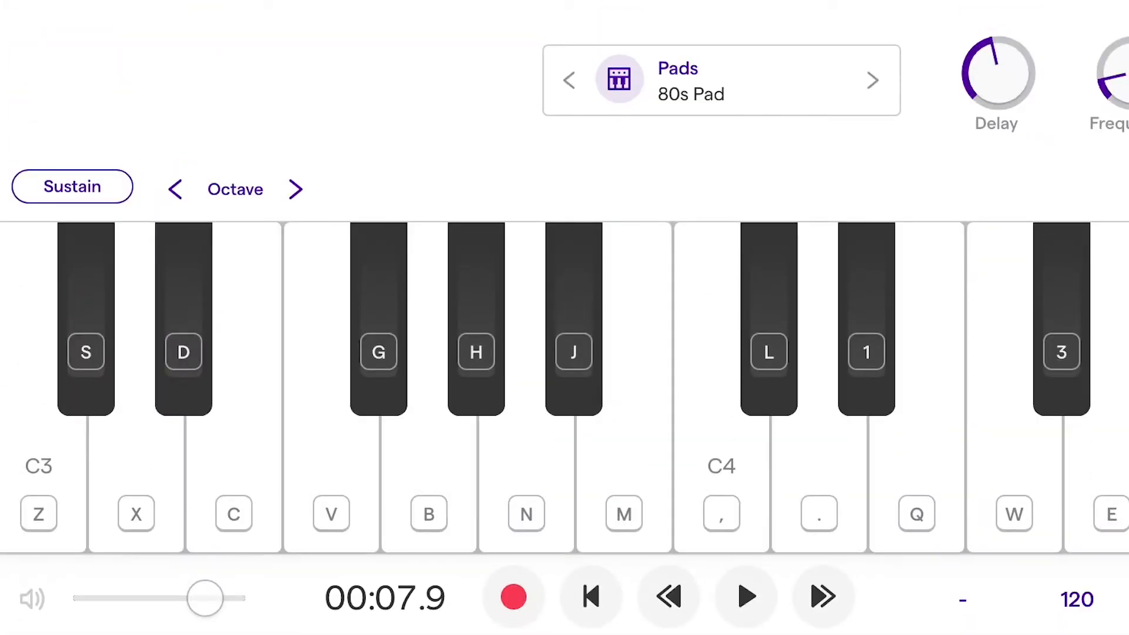
- Play the C–E–G–B and D–F–A–C chords, recording a third pad clip from bar 5 to bar 7
{"action": "key", "text": "z"}
{"action": "key", "text": "c"}
{"action": "key", "text": "b"}
{"action": "key", "text": "m"}
{"action": "key", "text": "x"}
{"action": "key", "text": "v"}
{"action": "key", "text": "n"}
{"action": "key", "text": "comma"}
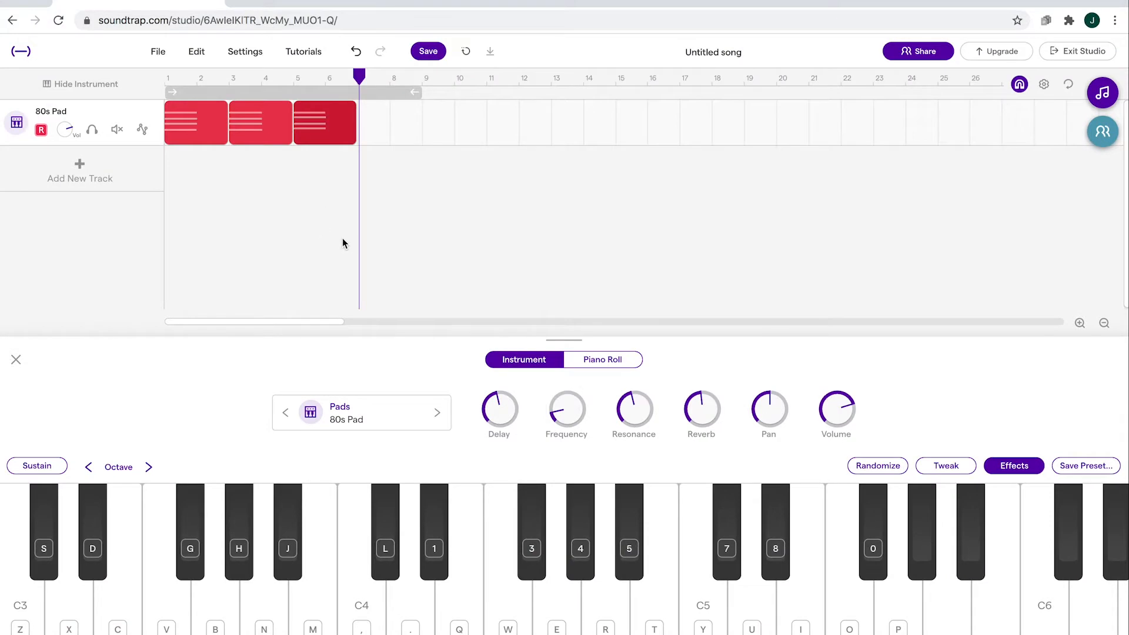
- Swap the order of the second and third pad clips and return the playhead to bar 1
{"action": "left_click_drag", "start_coordinate": [268, 142], "coordinate": [422, 138]}
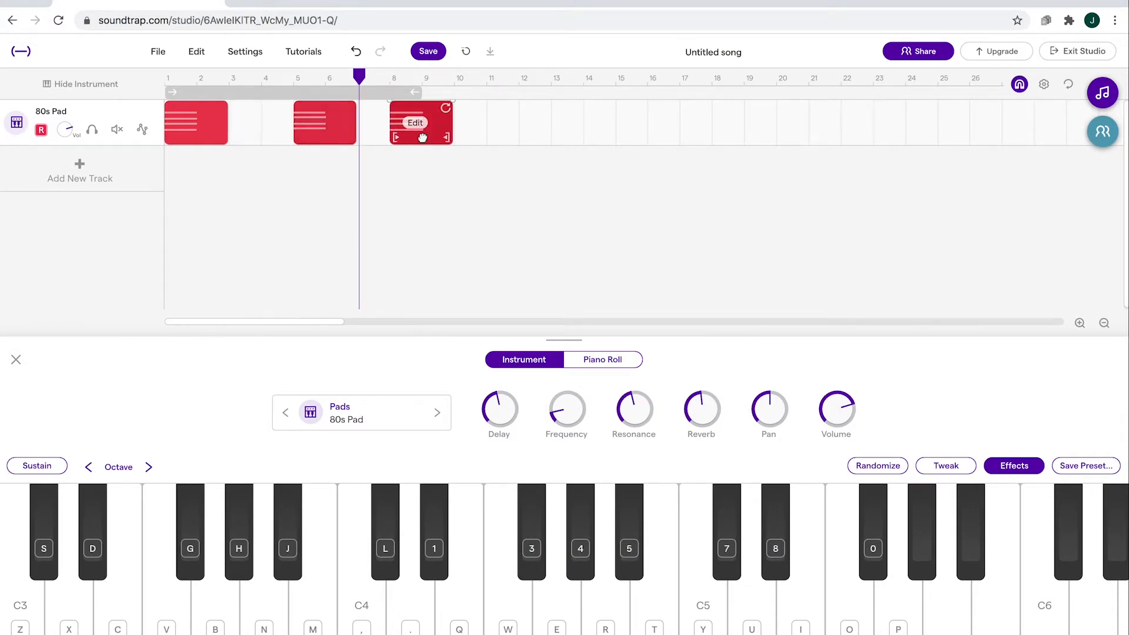
{"action": "left_click_drag", "start_coordinate": [302, 137], "coordinate": [238, 136]}
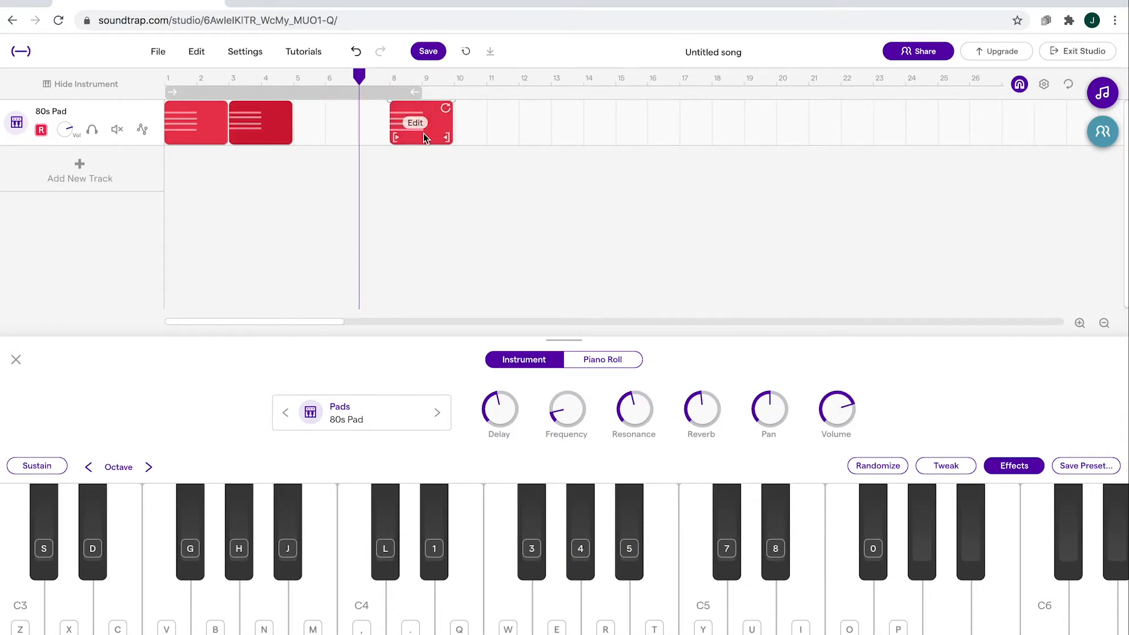
{"action": "left_click_drag", "start_coordinate": [424, 137], "coordinate": [329, 138]}
{"action": "left_click", "coordinate": [166, 78]}
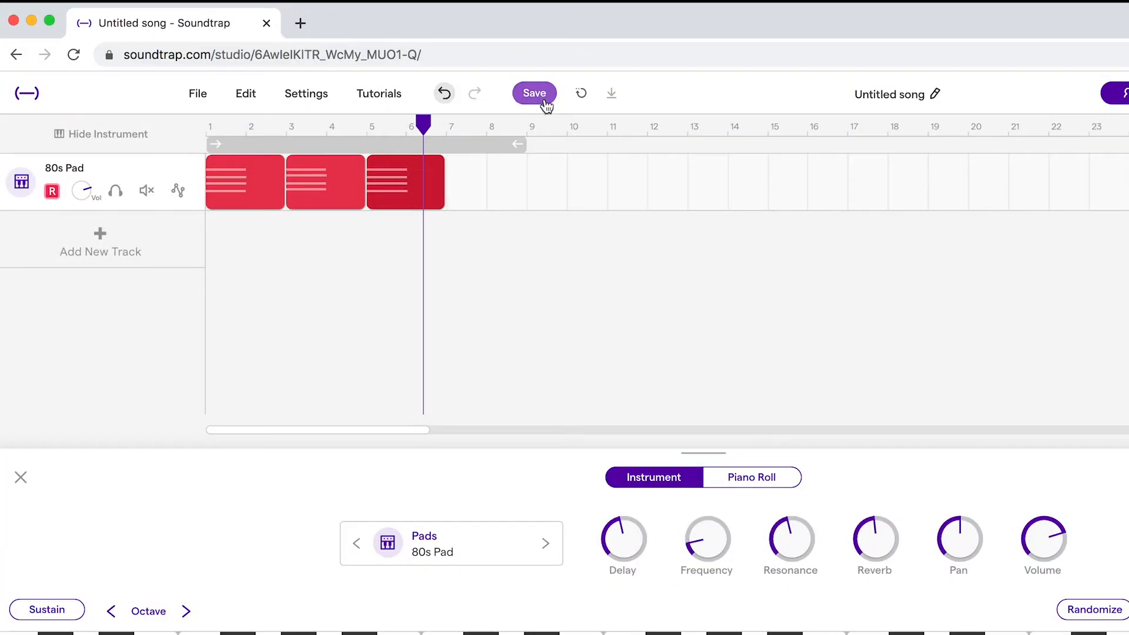
- Save the song and bring up its export options
{"action": "left_click", "coordinate": [544, 99]}
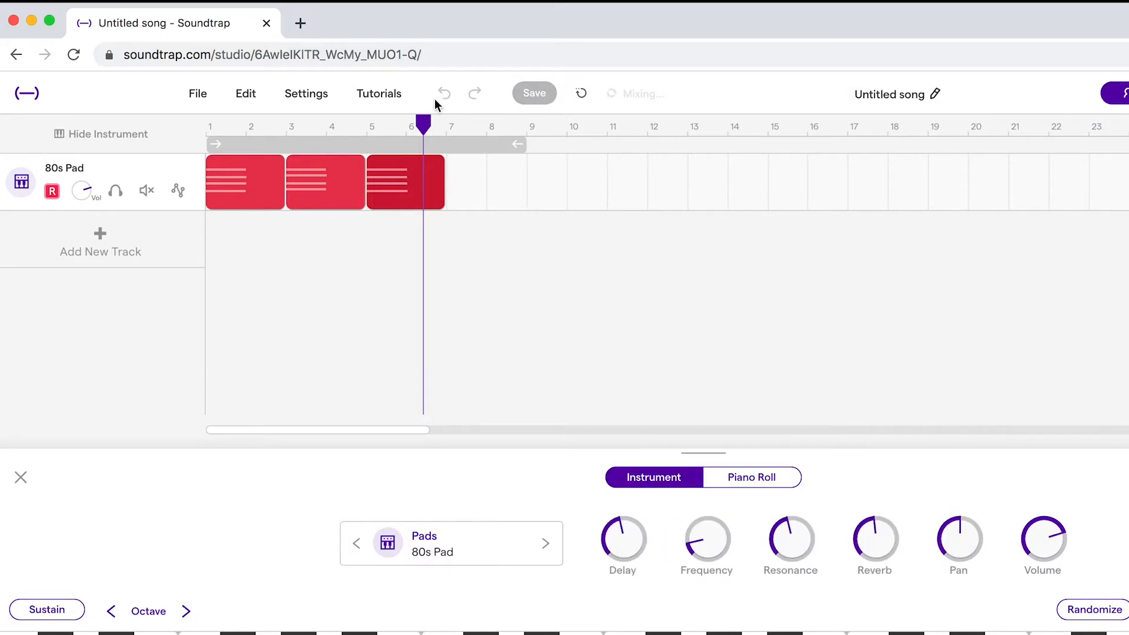
{"action": "left_click", "coordinate": [197, 96]}
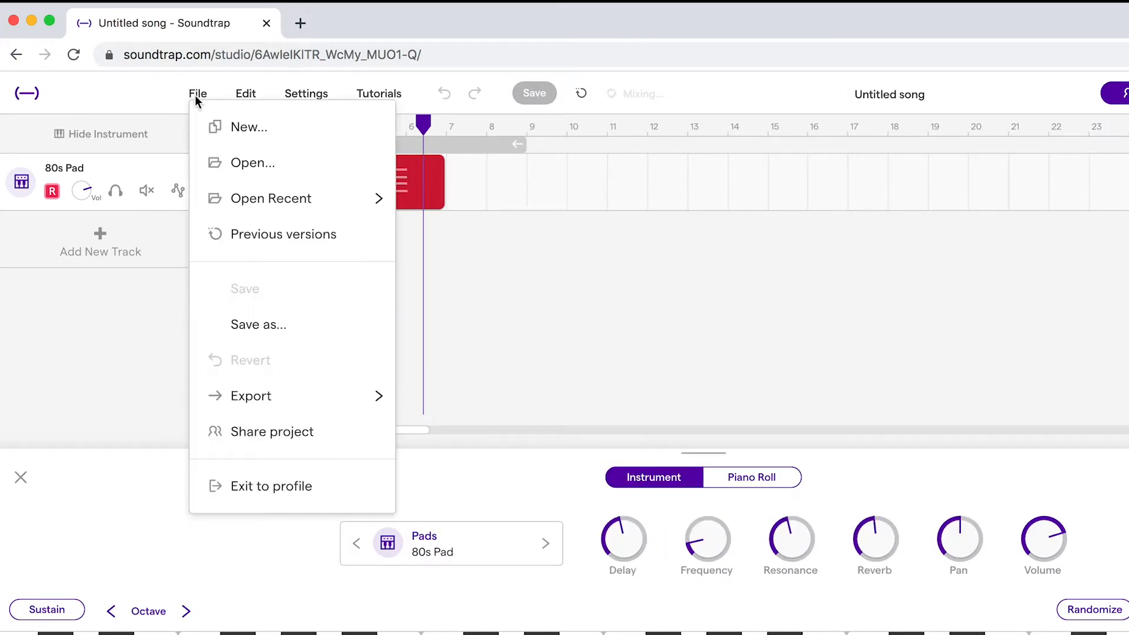
{"action": "mouse_move", "coordinate": [284, 400]}
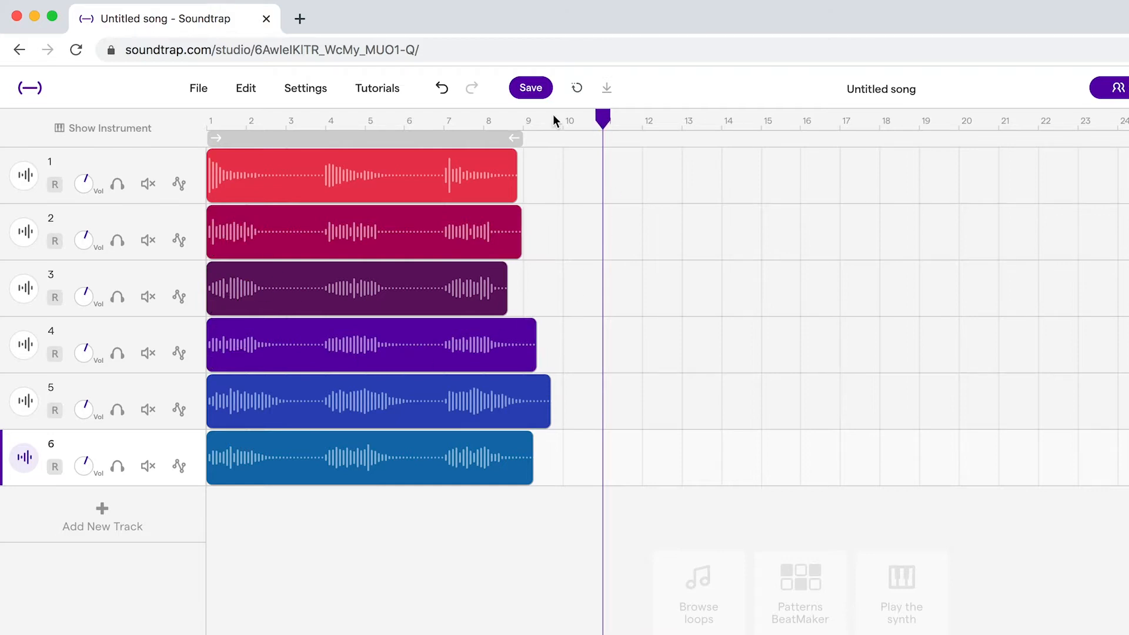
- Play the six audio tracks from the beginning of the song
{"action": "left_click_drag", "start_coordinate": [556, 121], "coordinate": [209, 116]}
{"action": "key", "text": "space"}
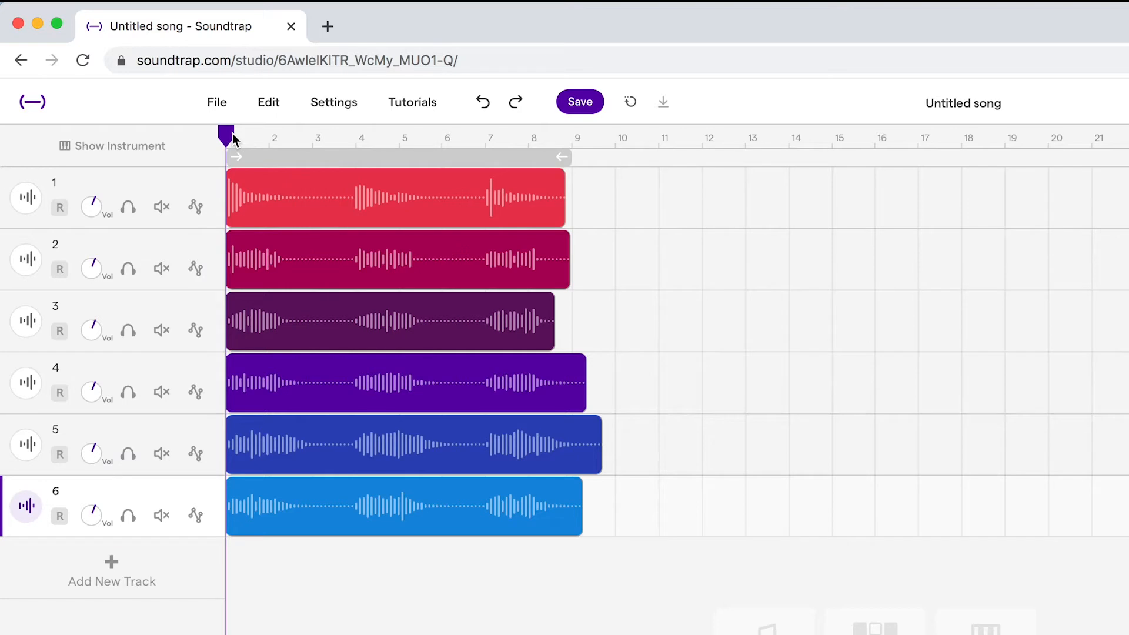
- Split the audio clips on all six tracks at bar 3 and again at bar 6
{"action": "left_click_drag", "start_coordinate": [229, 135], "coordinate": [314, 144]}
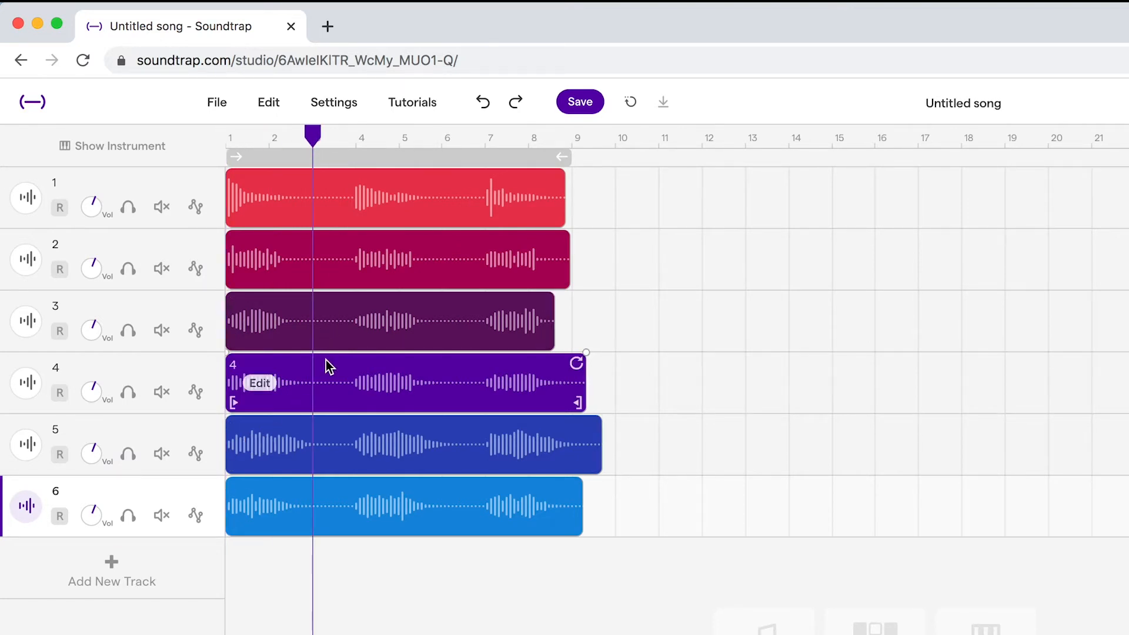
{"action": "left_click_drag", "start_coordinate": [400, 603], "coordinate": [333, 209]}
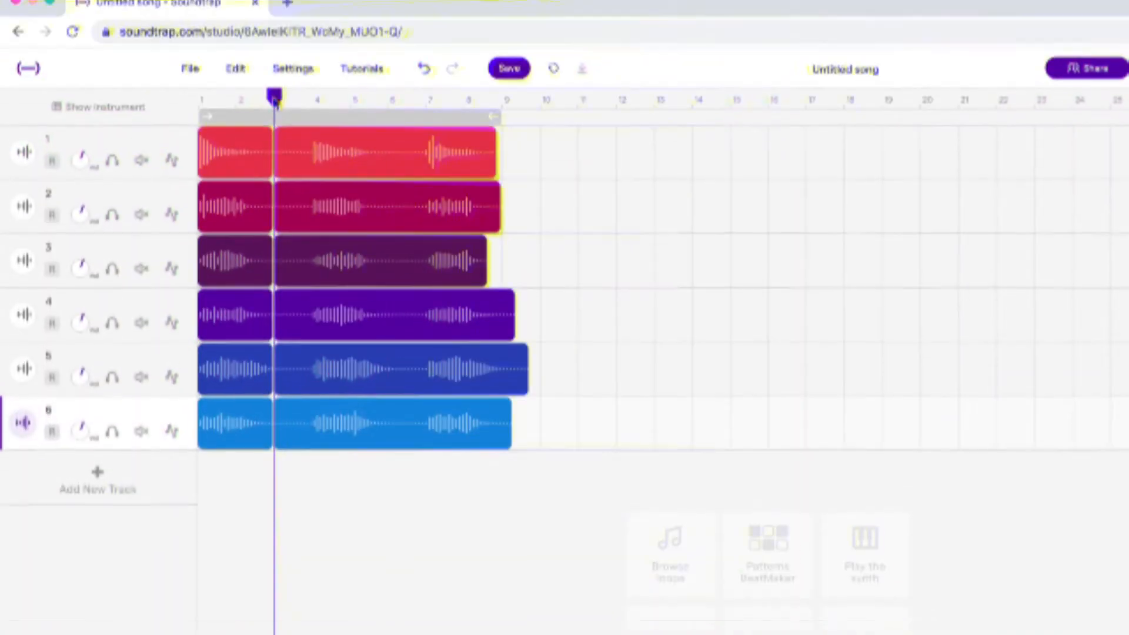
{"action": "key", "text": "space"}
{"action": "left_click_drag", "start_coordinate": [398, 498], "coordinate": [387, 176]}
{"action": "key", "text": "super+e"}
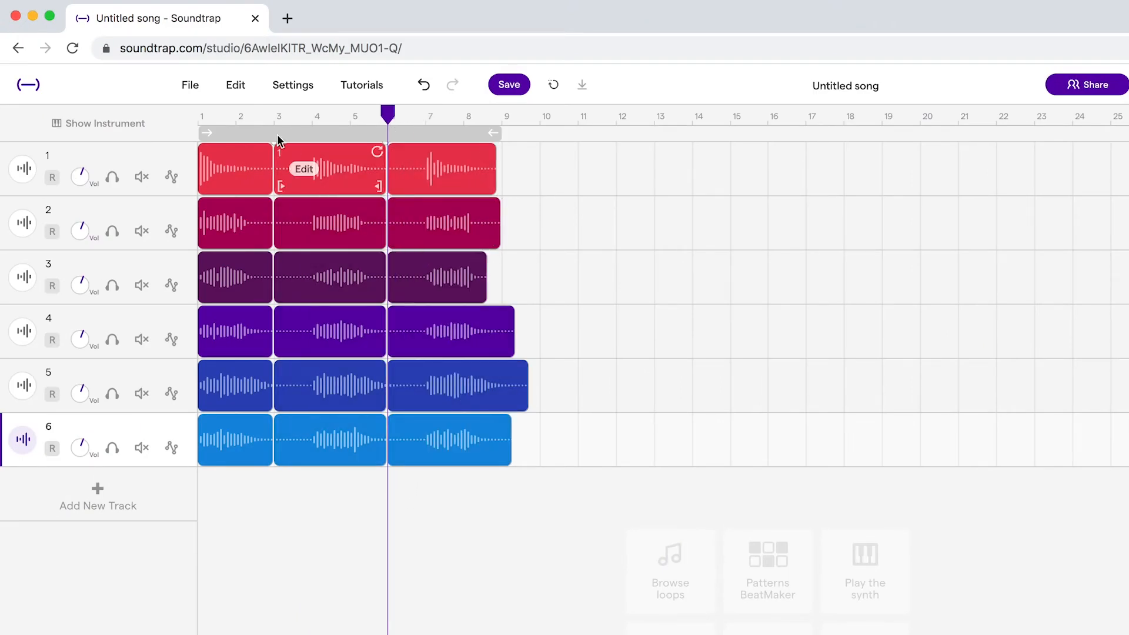
- Move the third set of six clips to bar 15 and the second set to bar 8
{"action": "left_click_drag", "start_coordinate": [552, 431], "coordinate": [775, 174]}
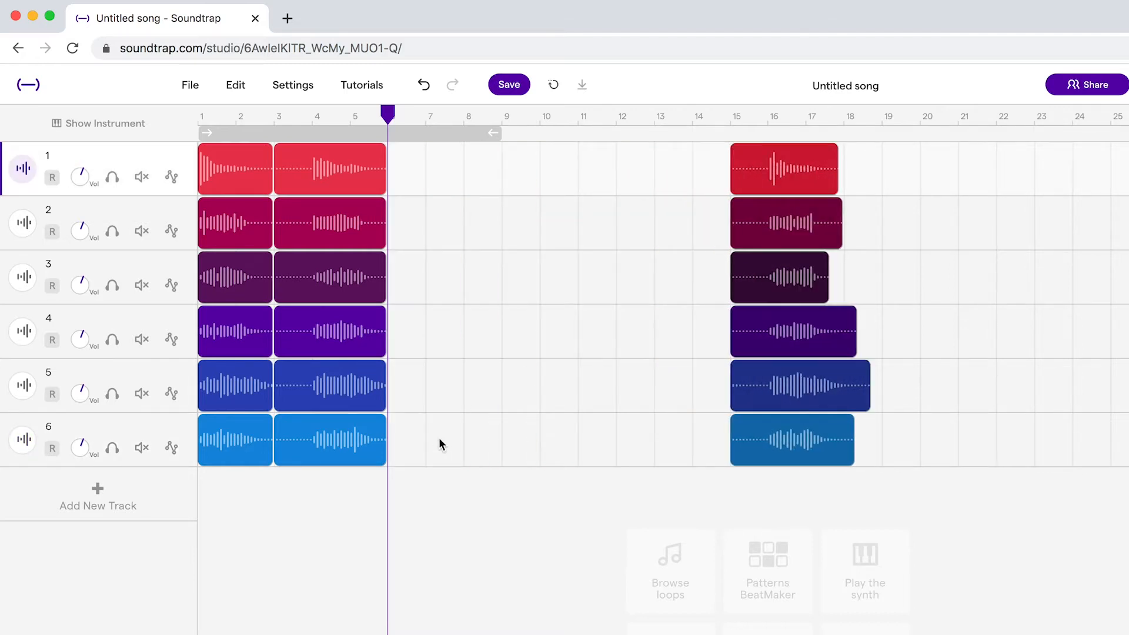
{"action": "left_click_drag", "start_coordinate": [440, 458], "coordinate": [523, 164]}
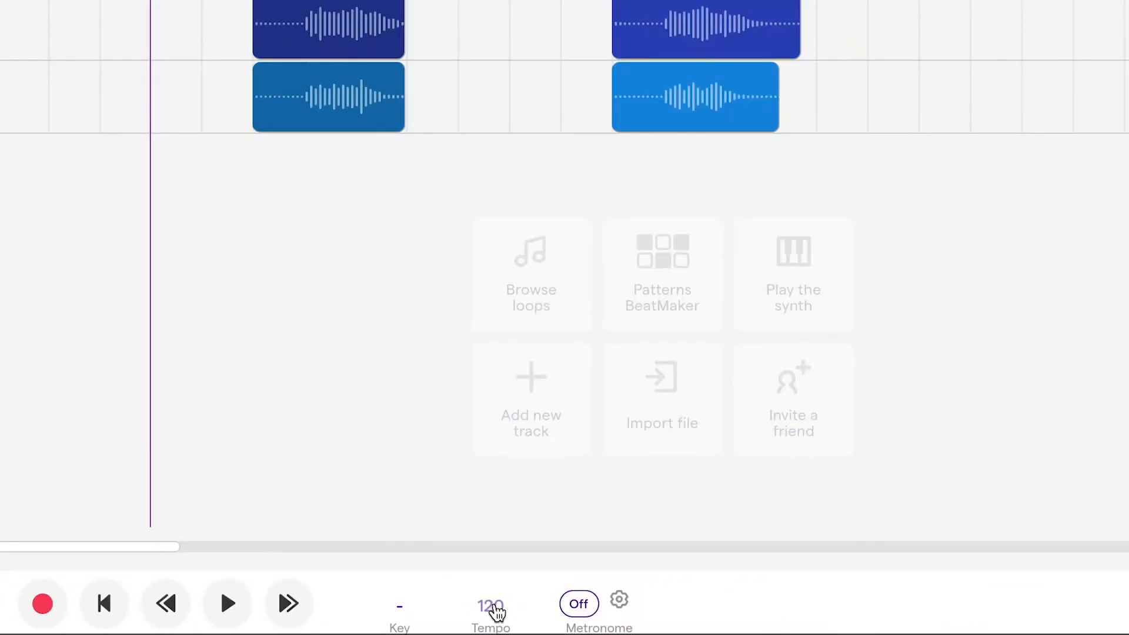
- Set the song tempo to 180 BPM
{"action": "left_click", "coordinate": [494, 609]}
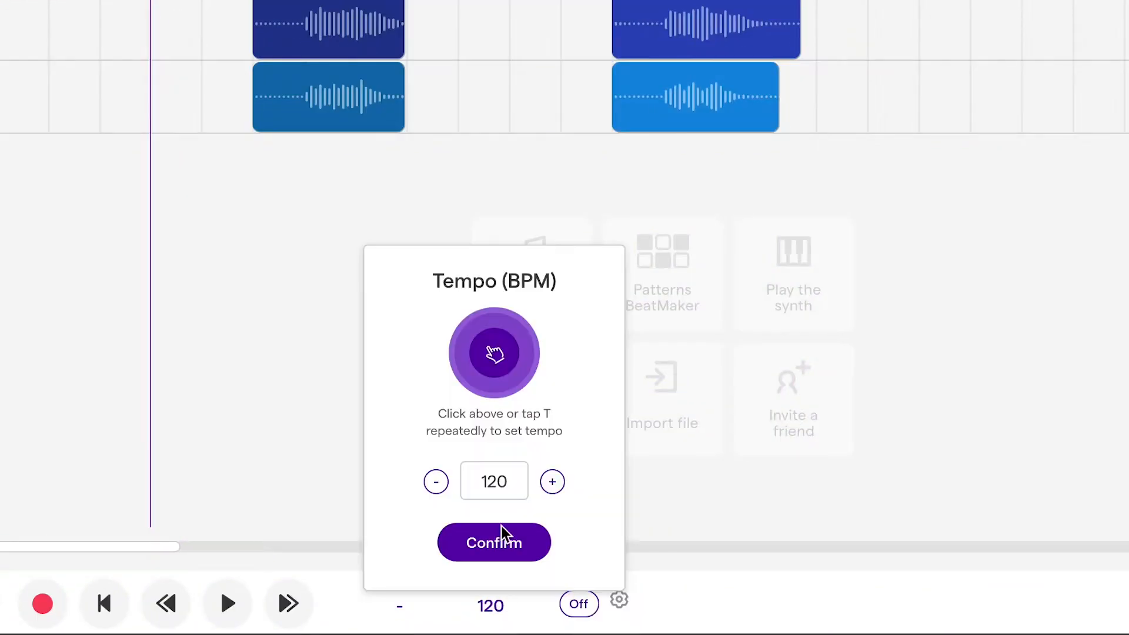
{"action": "double_click", "coordinate": [514, 487]}
{"action": "type", "text": "1"}
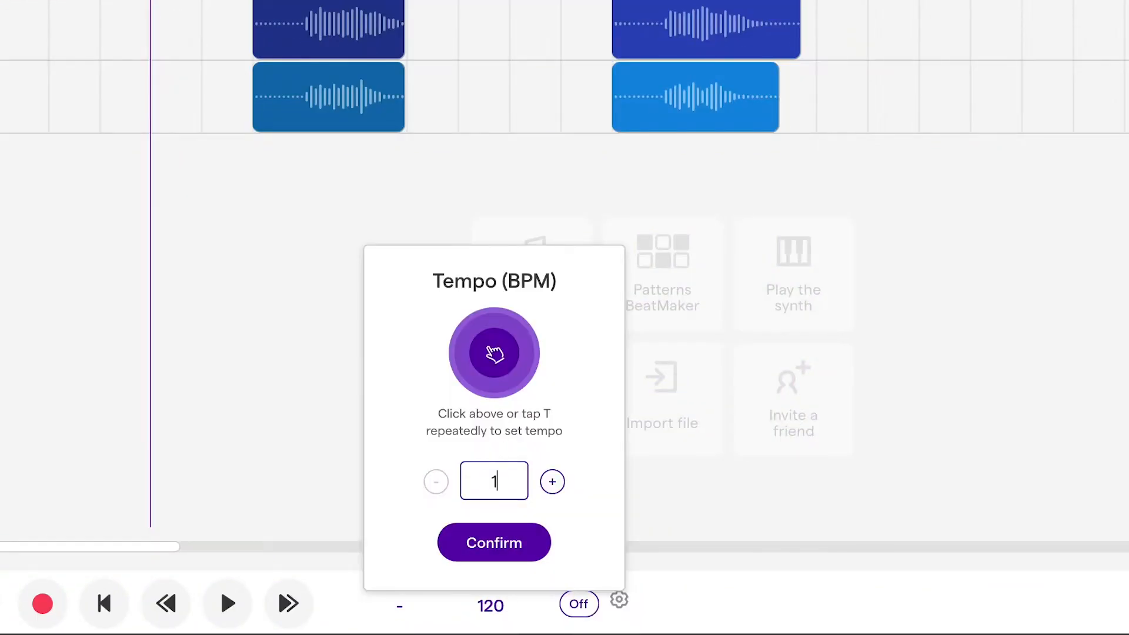
{"action": "type", "text": "80"}
{"action": "key", "text": "Return"}
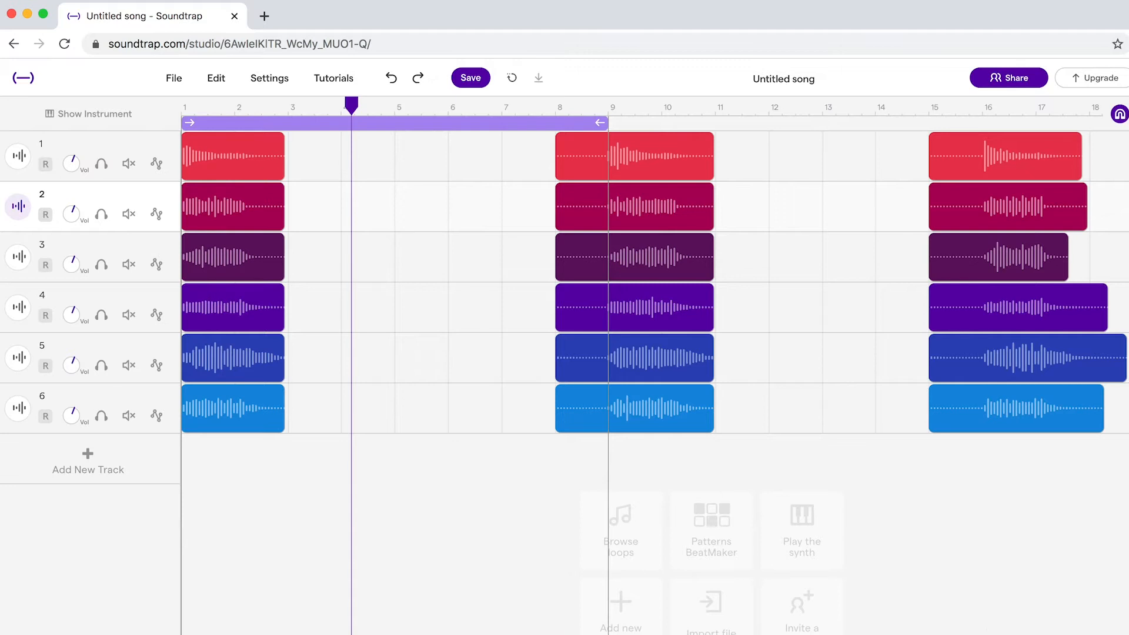
- Split the first clip on all six tracks one eighth of a bar after the start of bar 1
{"action": "key", "text": "plus"}
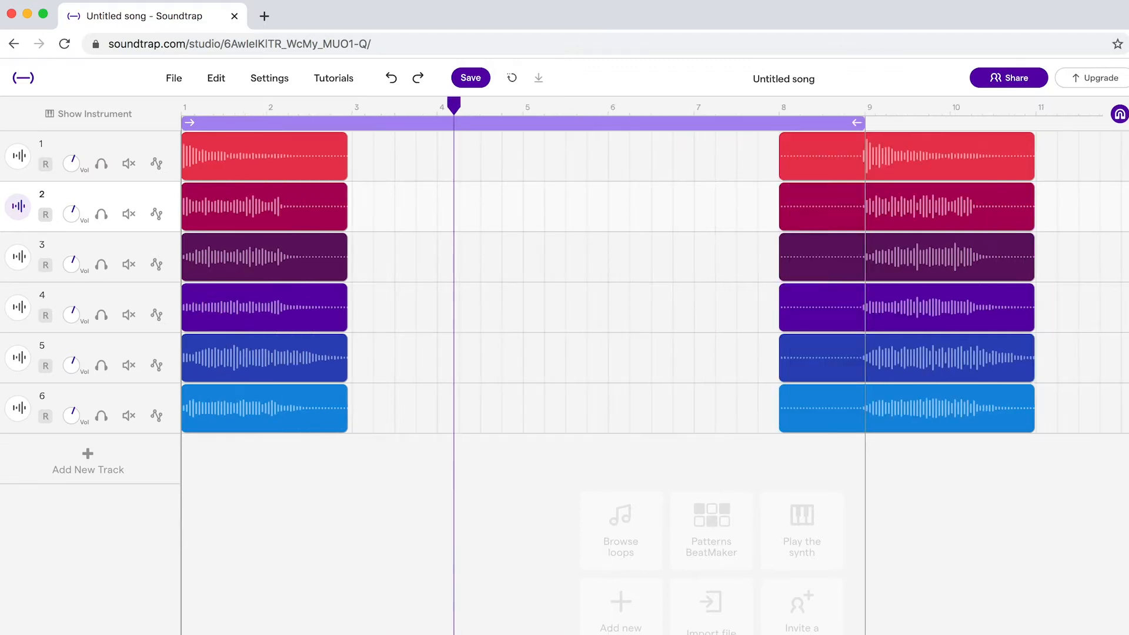
{"action": "key", "text": "plus"}
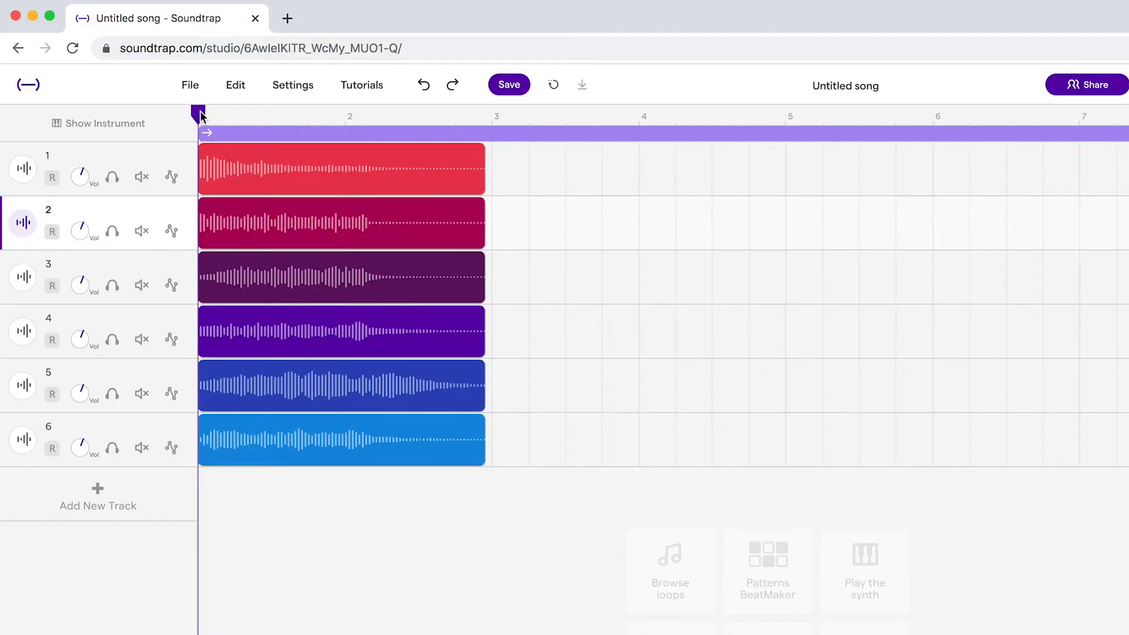
{"action": "left_click_drag", "start_coordinate": [200, 115], "coordinate": [275, 121]}
{"action": "left_click_drag", "start_coordinate": [293, 118], "coordinate": [184, 113]}
{"action": "left_click_drag", "start_coordinate": [203, 116], "coordinate": [217, 116]}
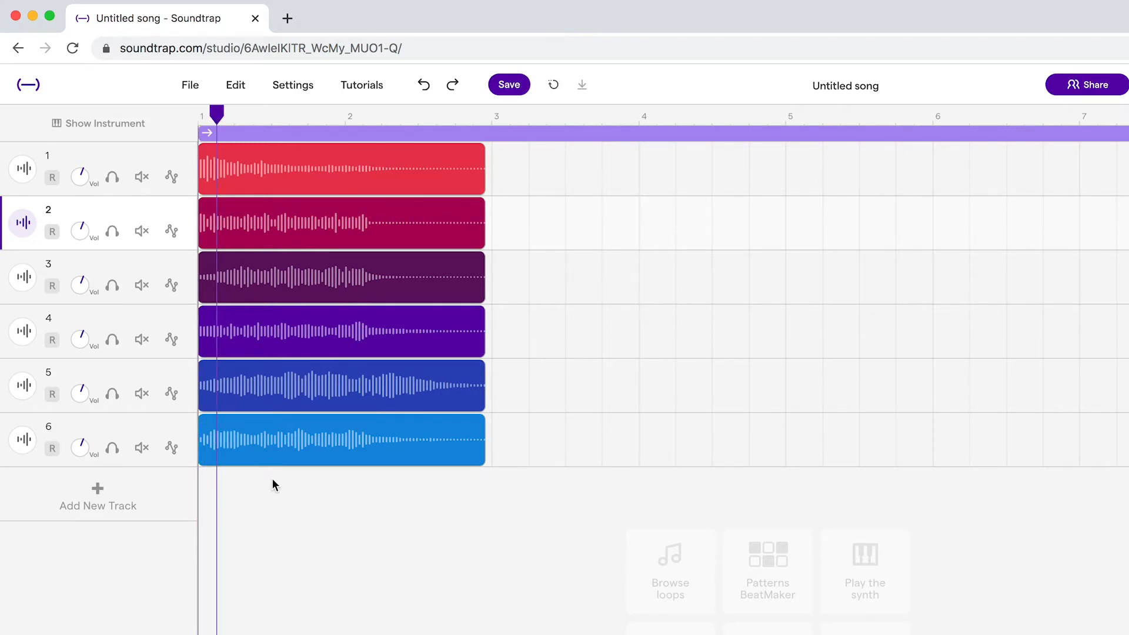
{"action": "left_click_drag", "start_coordinate": [304, 540], "coordinate": [256, 186]}
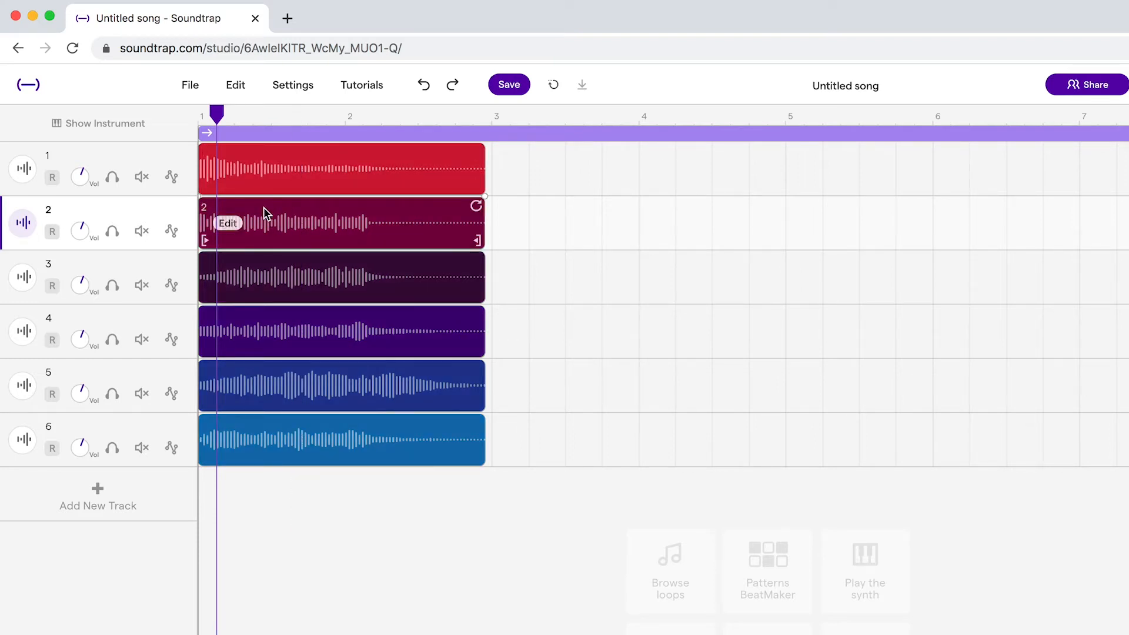
{"action": "key", "text": "super+e"}
- Split the remaining first-chord clips on all six tracks at two eighths and three eighths of bar 1
{"action": "left_click_drag", "start_coordinate": [284, 493], "coordinate": [266, 176]}
{"action": "left_click_drag", "start_coordinate": [220, 119], "coordinate": [251, 118]}
{"action": "key", "text": "super+e"}
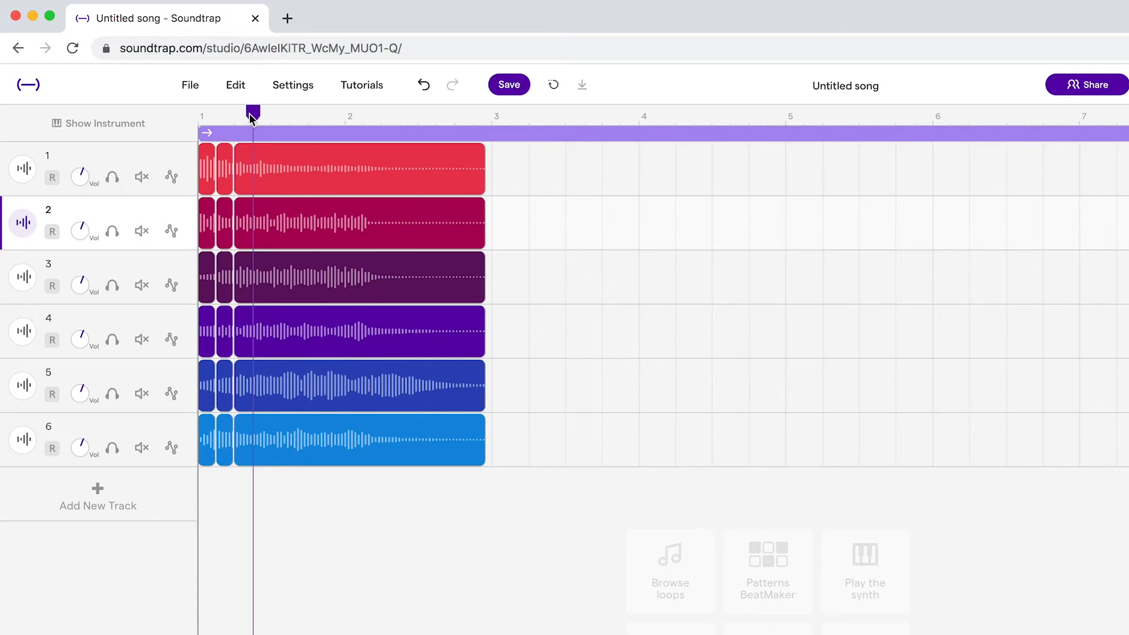
{"action": "left_click_drag", "start_coordinate": [276, 497], "coordinate": [270, 161]}
{"action": "key", "text": "super+e"}
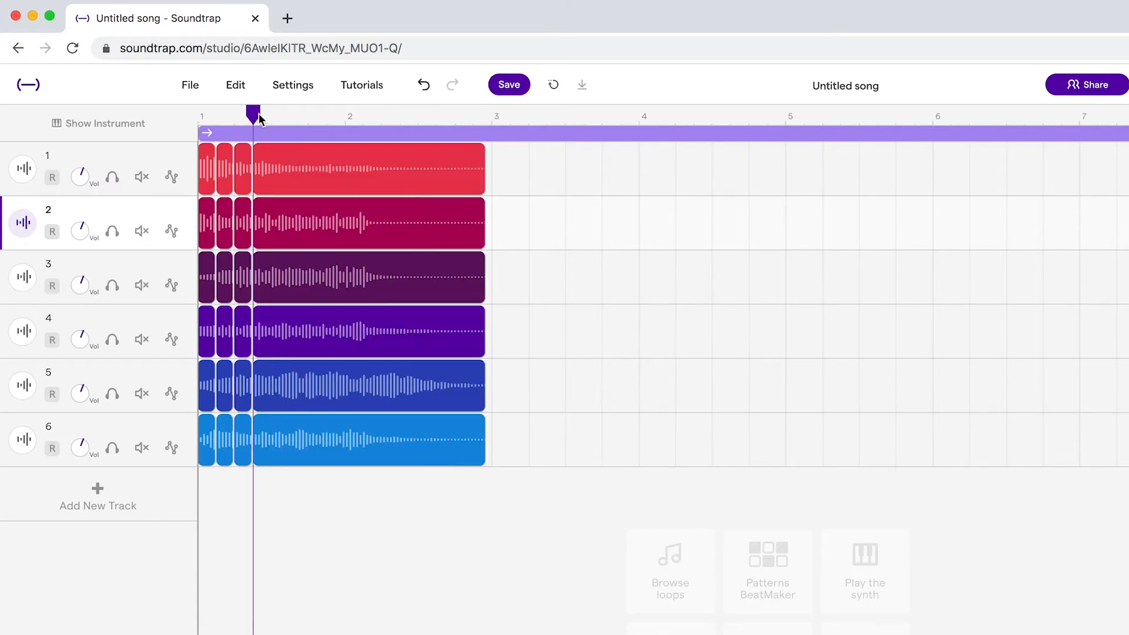
- Cut the long first-chord clips on all six tracks at four eighths and five eighths of bar 1
{"action": "left_click_drag", "start_coordinate": [254, 115], "coordinate": [273, 117]}
{"action": "left_click_drag", "start_coordinate": [322, 514], "coordinate": [268, 165]}
{"action": "key", "text": "super+e"}
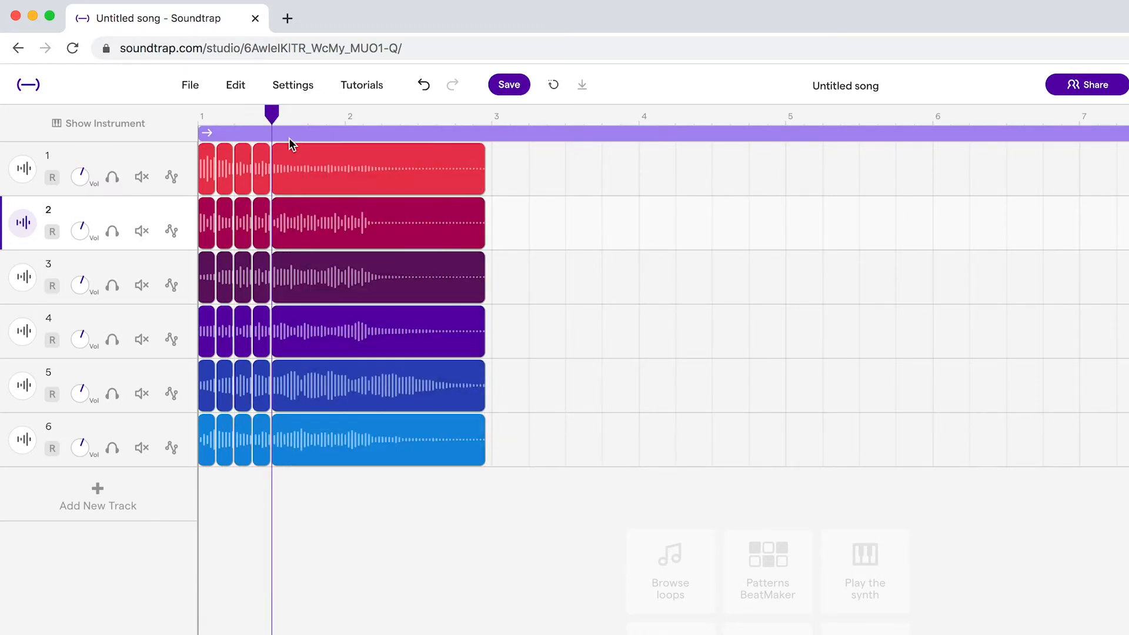
{"action": "left_click_drag", "start_coordinate": [276, 121], "coordinate": [288, 122]}
{"action": "left_click_drag", "start_coordinate": [328, 487], "coordinate": [283, 189]}
{"action": "key", "text": "super+e"}
- Split the remaining first-chord clips on all six tracks at six and seven eighths of bar 1 and at bar 2
{"action": "left_click_drag", "start_coordinate": [293, 119], "coordinate": [311, 120]}
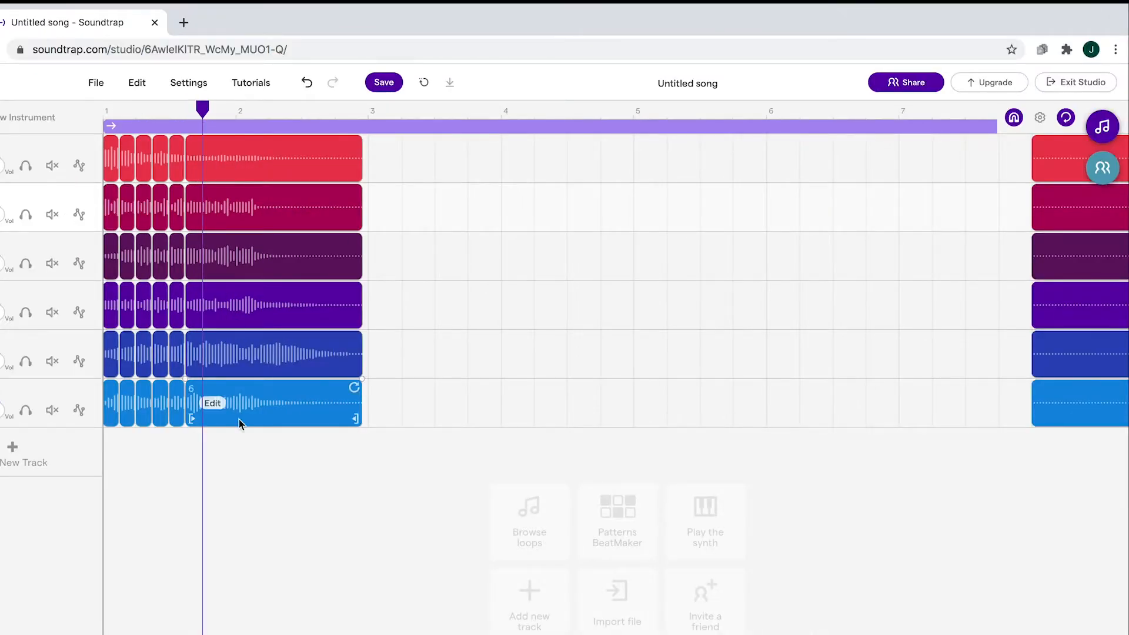
{"action": "left_click_drag", "start_coordinate": [353, 494], "coordinate": [338, 178]}
{"action": "key", "text": "super+e"}
{"action": "left_click_drag", "start_coordinate": [312, 119], "coordinate": [329, 120]}
{"action": "left_click_drag", "start_coordinate": [346, 512], "coordinate": [337, 183]}
{"action": "key", "text": "super+e"}
{"action": "left_click_drag", "start_coordinate": [330, 120], "coordinate": [348, 120]}
{"action": "left_click_drag", "start_coordinate": [283, 463], "coordinate": [279, 170]}
{"action": "key", "text": "super+e"}
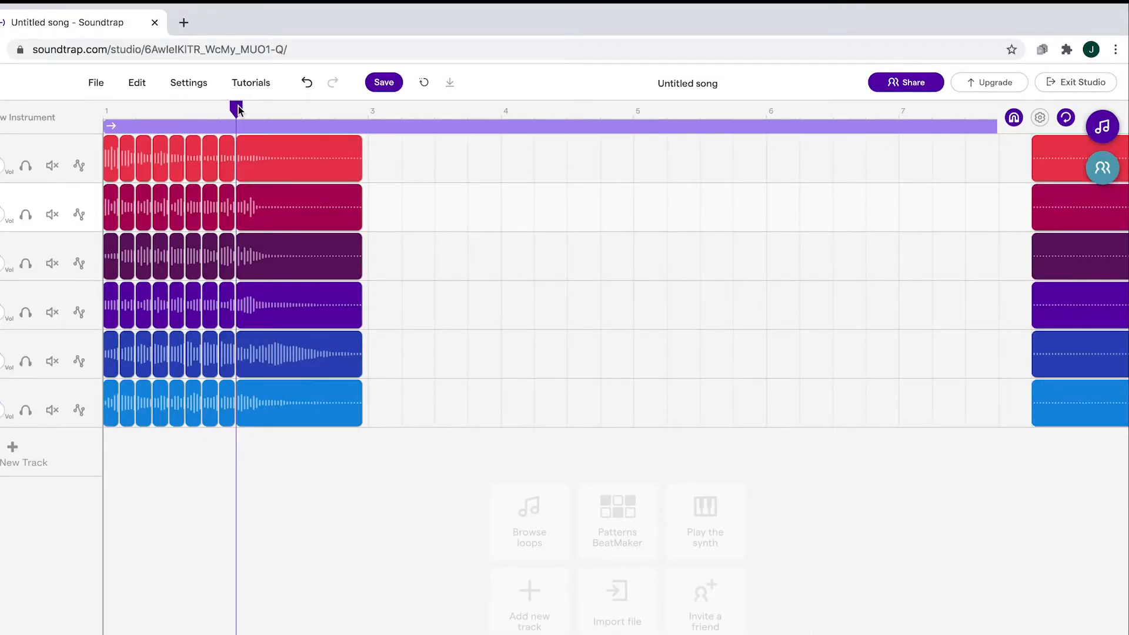
- Split the remaining first-chord clips on all six tracks at one eighth and two eighths of bar 2
{"action": "left_click_drag", "start_coordinate": [236, 109], "coordinate": [252, 110]}
{"action": "left_click_drag", "start_coordinate": [292, 459], "coordinate": [281, 165]}
{"action": "key", "text": "super+e"}
{"action": "left_click_drag", "start_coordinate": [253, 110], "coordinate": [269, 111]}
{"action": "left_click_drag", "start_coordinate": [301, 452], "coordinate": [278, 162]}
{"action": "key", "text": "super+e"}
- Cut the long first-chord clips on all six tracks at three eighths and four eighths of bar 2
{"action": "left_click_drag", "start_coordinate": [269, 110], "coordinate": [286, 111]}
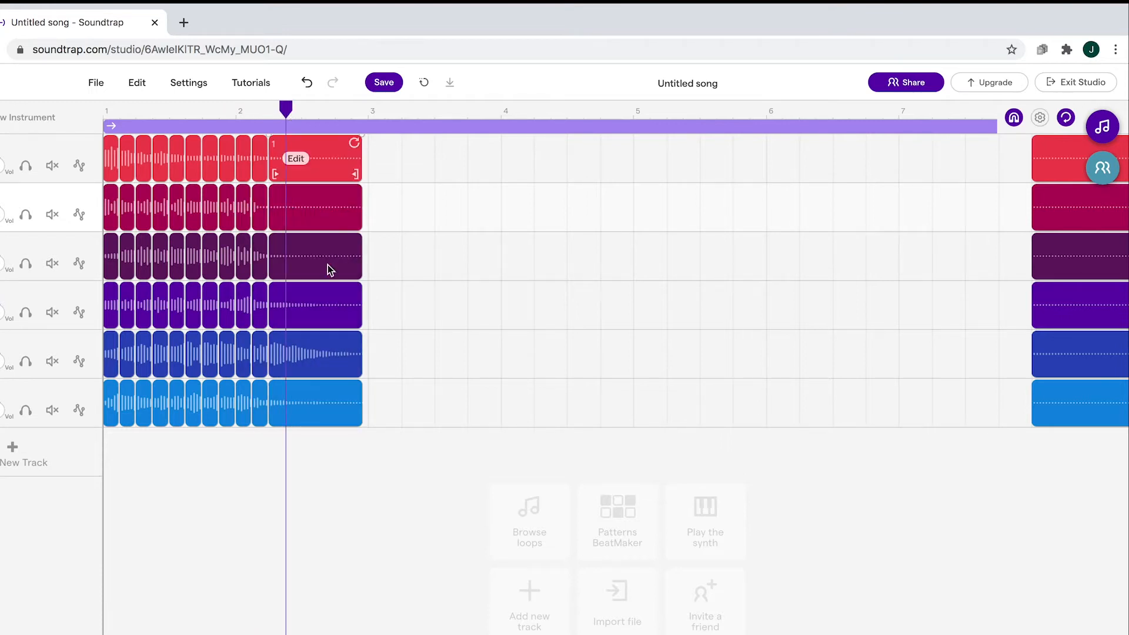
{"action": "left_click_drag", "start_coordinate": [328, 458], "coordinate": [298, 165]}
{"action": "key", "text": "super+e"}
{"action": "left_click_drag", "start_coordinate": [286, 111], "coordinate": [303, 110]}
{"action": "left_click_drag", "start_coordinate": [338, 457], "coordinate": [315, 167]}
{"action": "key", "text": "super+e"}
- Split the last first-chord clips on all six tracks at five eighths and six eighths of bar 2
{"action": "left_click_drag", "start_coordinate": [303, 110], "coordinate": [318, 110]}
{"action": "left_click_drag", "start_coordinate": [351, 388], "coordinate": [330, 171]}
{"action": "key", "text": "super+e"}
{"action": "left_click_drag", "start_coordinate": [319, 110], "coordinate": [335, 110]}
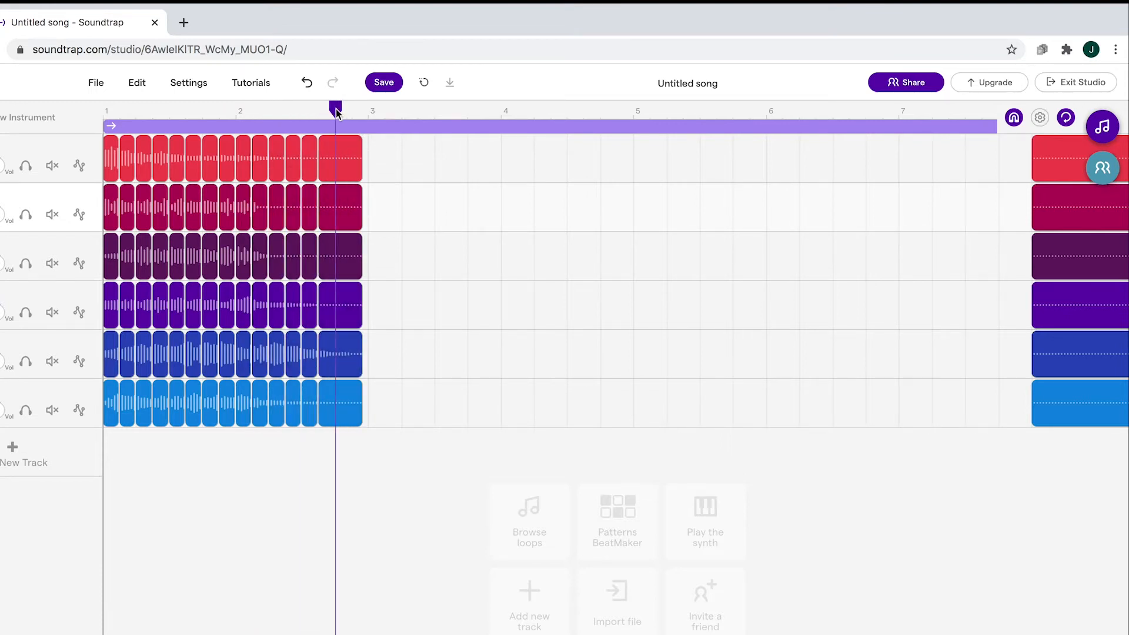
{"action": "left_click_drag", "start_coordinate": [347, 171], "coordinate": [342, 429]}
{"action": "key", "text": "super+e"}
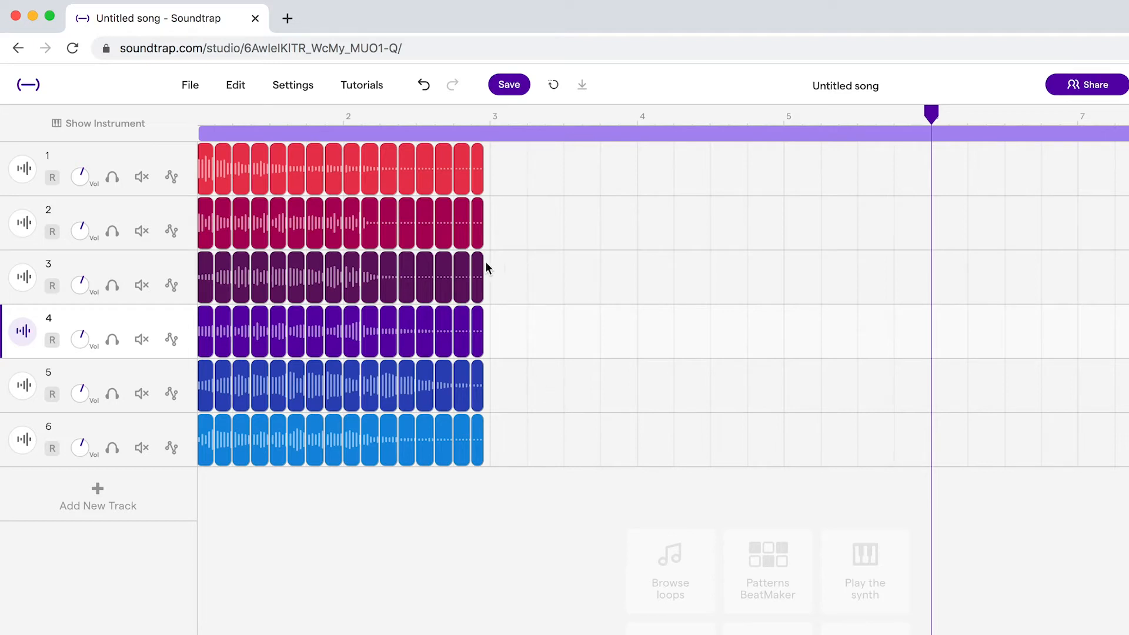
- Delete the near-silent slices from two eighths of bar 2 onward on tracks 2 and 1
{"action": "left_click_drag", "start_coordinate": [500, 223], "coordinate": [391, 223]}
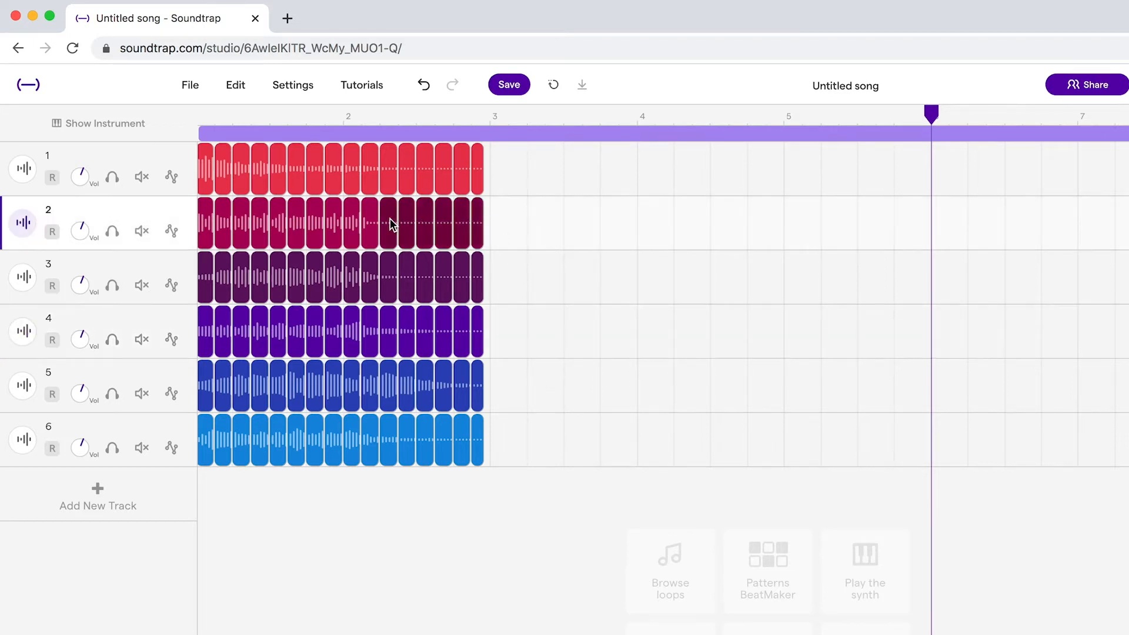
{"action": "key", "text": "Delete"}
{"action": "left_click_drag", "start_coordinate": [498, 172], "coordinate": [390, 181]}
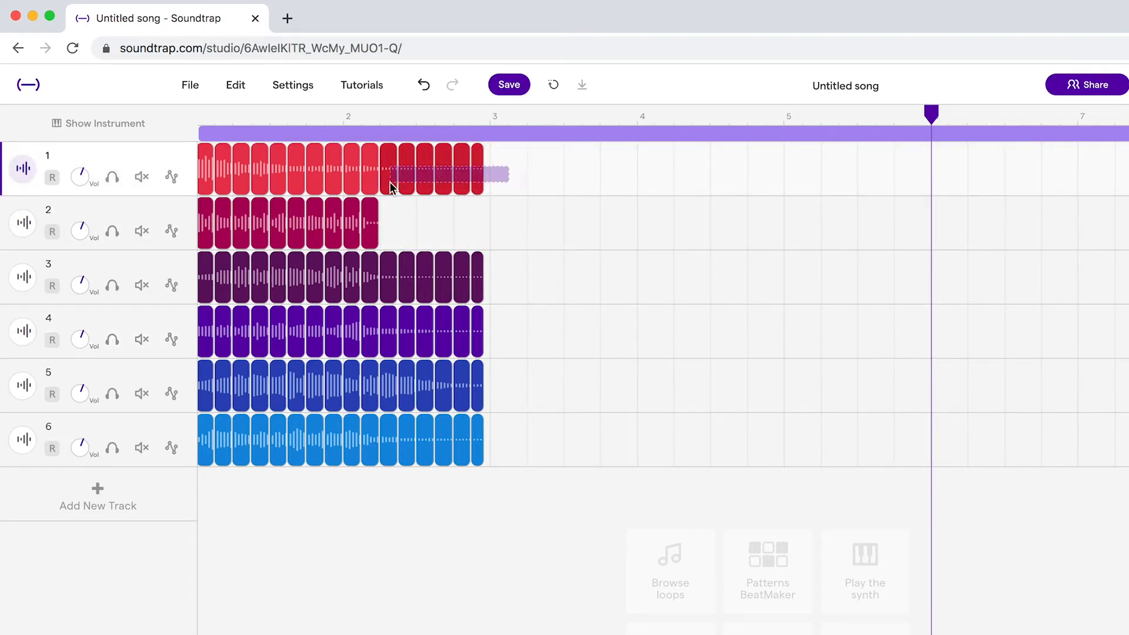
{"action": "key", "text": "Delete"}
- Delete the near-silent end slices after three eighths of bar 2 on track 3 and after four eighths on tracks 4 and 6
{"action": "left_click_drag", "start_coordinate": [501, 294], "coordinate": [408, 288]}
{"action": "key", "text": "Delete"}
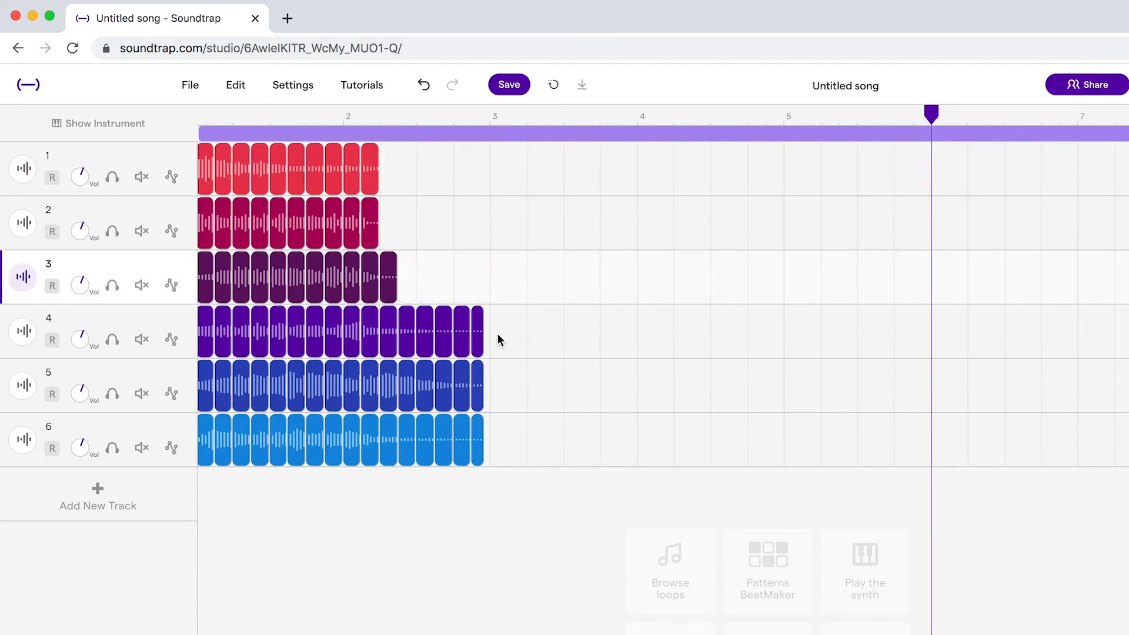
{"action": "left_click_drag", "start_coordinate": [498, 336], "coordinate": [423, 339]}
{"action": "key", "text": "Delete"}
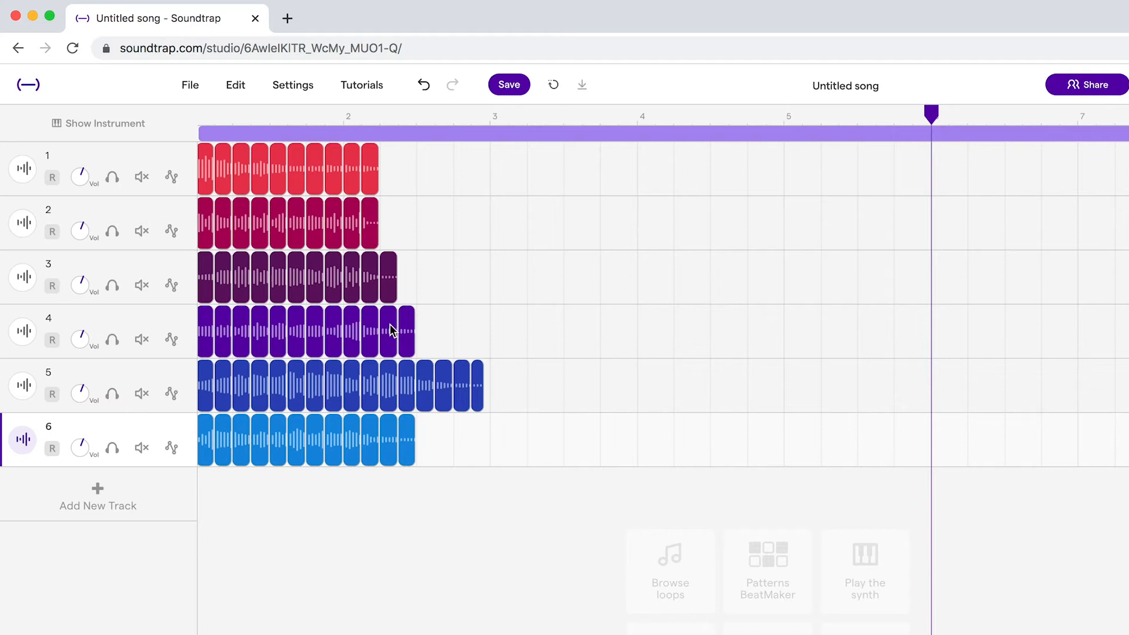
- Set all but the first track 1 slice aside near bar 4 and fill track 1 to seven eighths of bar 1 with slices from mixed tracks
{"action": "left_click_drag", "start_coordinate": [399, 174], "coordinate": [667, 179]}
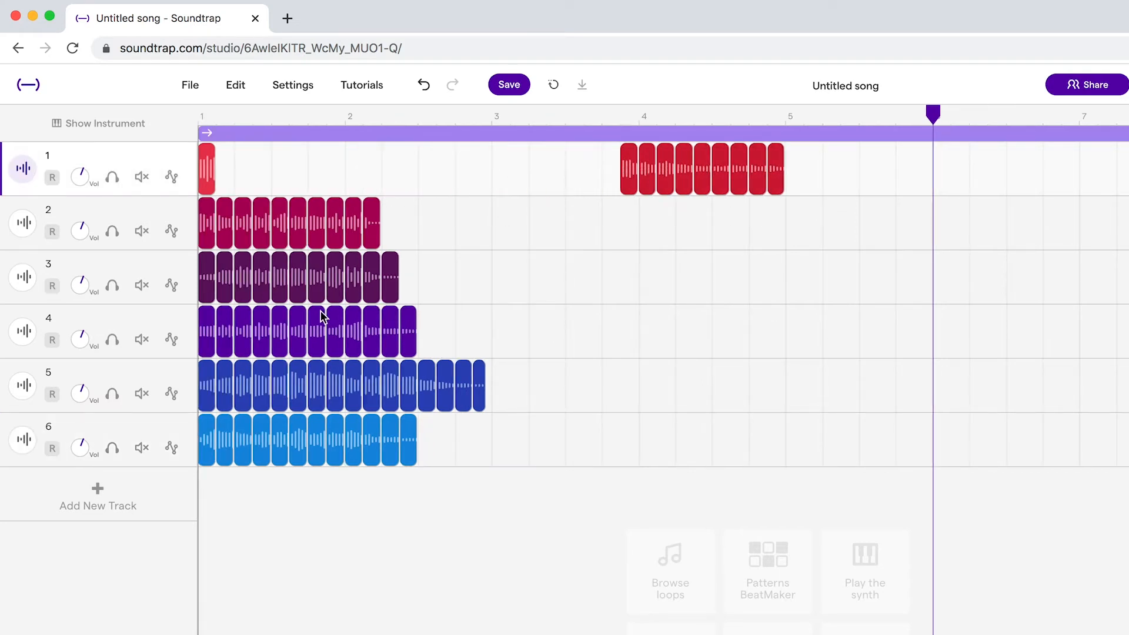
{"action": "left_click", "coordinate": [440, 246]}
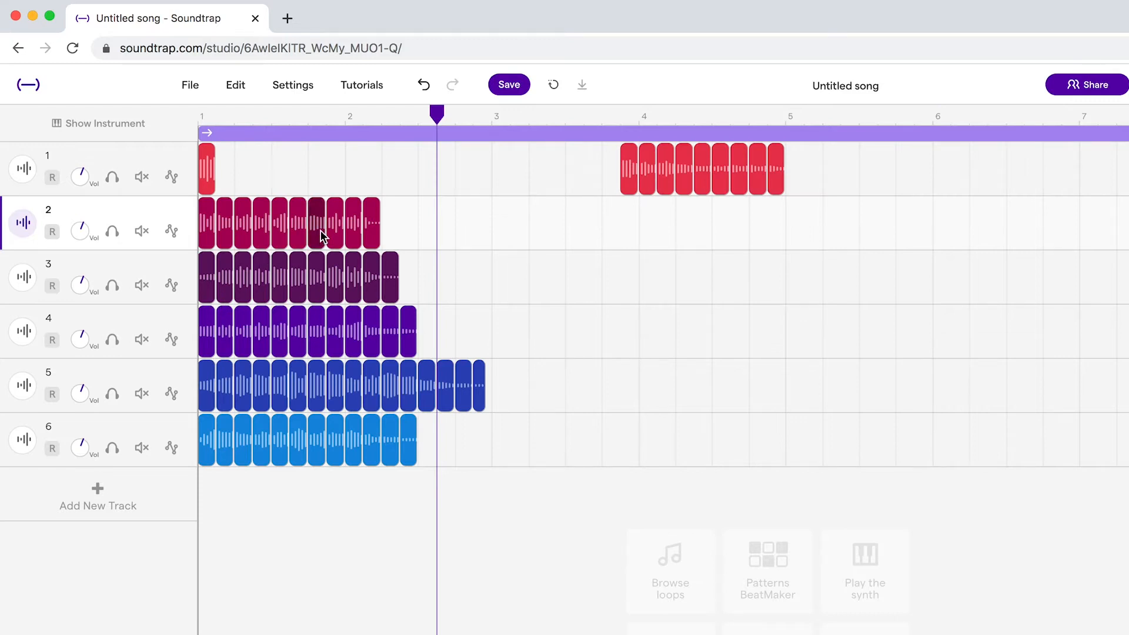
{"action": "left_click_drag", "start_coordinate": [321, 235], "coordinate": [229, 181]}
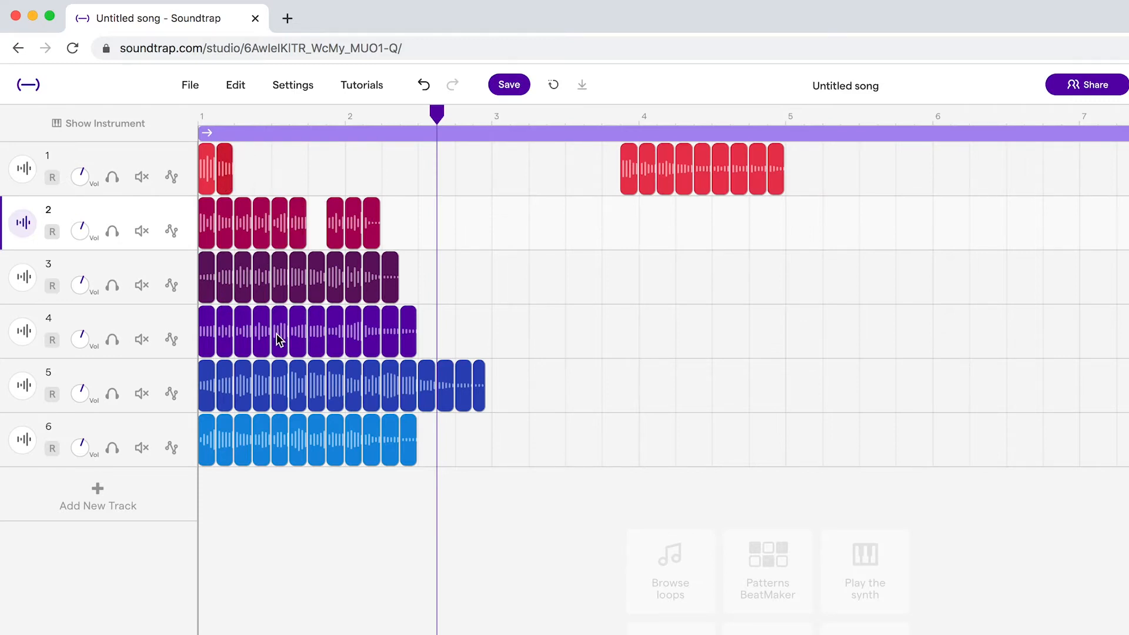
{"action": "left_click_drag", "start_coordinate": [280, 340], "coordinate": [246, 178]}
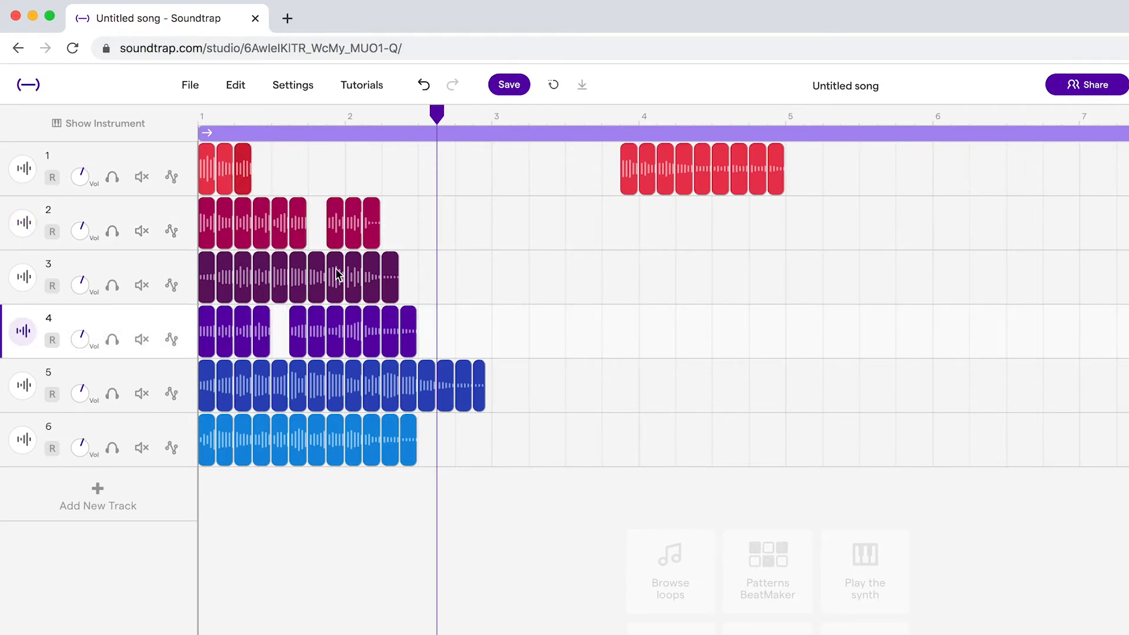
{"action": "left_click_drag", "start_coordinate": [346, 288], "coordinate": [275, 179]}
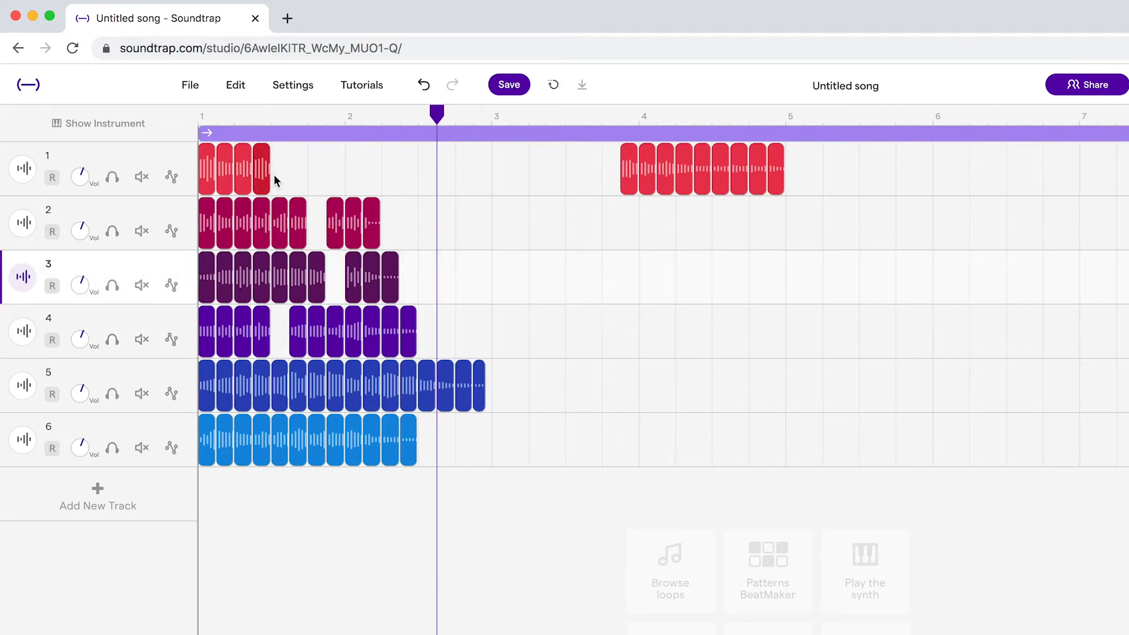
{"action": "left_click_drag", "start_coordinate": [247, 398], "coordinate": [280, 184]}
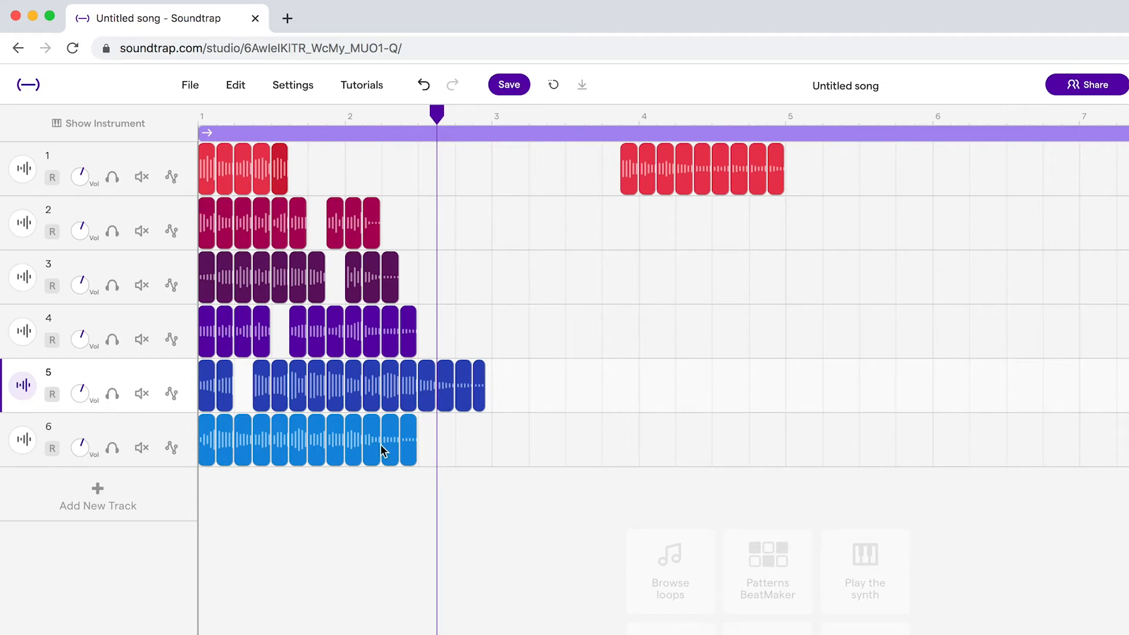
{"action": "left_click_drag", "start_coordinate": [382, 451], "coordinate": [305, 198]}
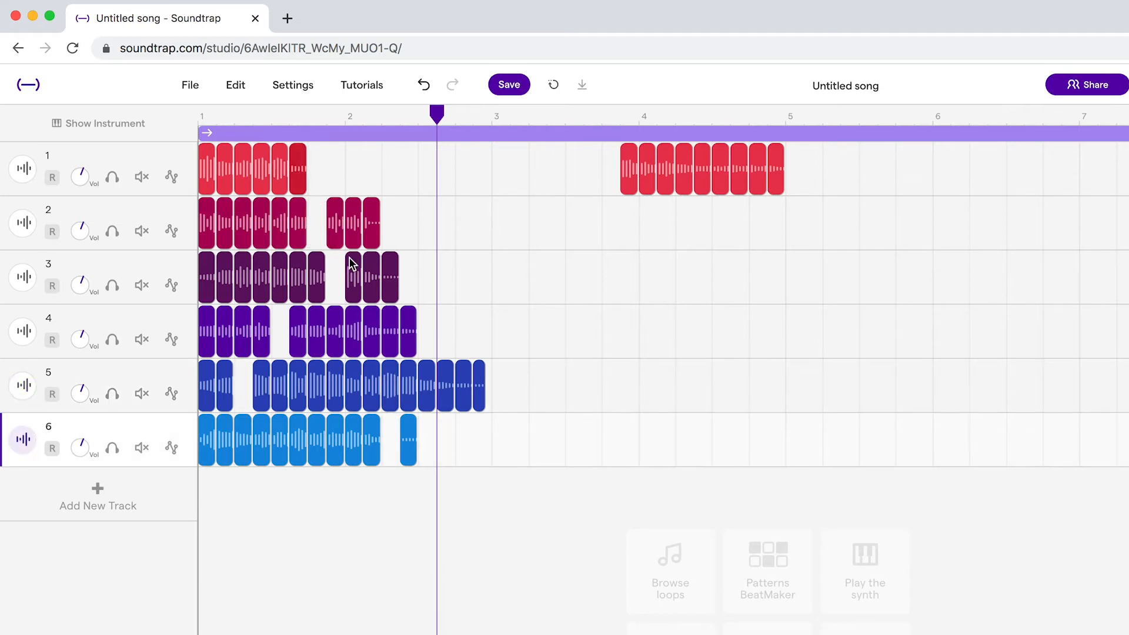
{"action": "left_click_drag", "start_coordinate": [665, 188], "coordinate": [323, 187]}
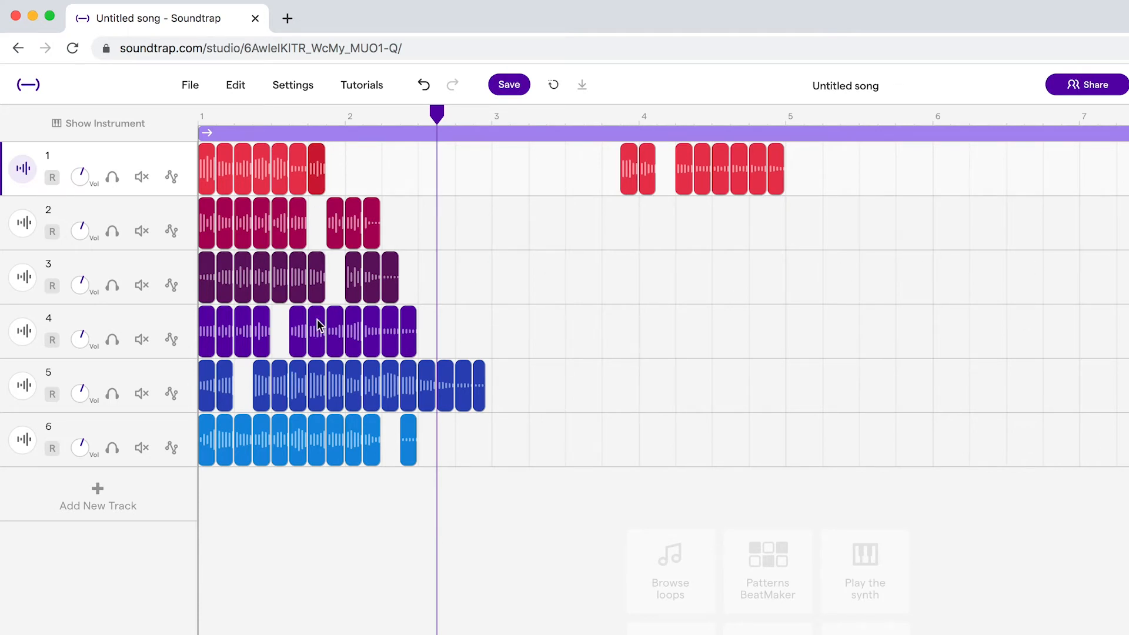
- Extend the mixed sequence on track 1 to the middle of bar 2 with five slices from tracks 2 to 5
{"action": "left_click_drag", "start_coordinate": [267, 234], "coordinate": [340, 179]}
{"action": "left_click_drag", "start_coordinate": [298, 333], "coordinate": [353, 177]}
{"action": "left_click_drag", "start_coordinate": [390, 294], "coordinate": [373, 176]}
{"action": "left_click_drag", "start_coordinate": [354, 332], "coordinate": [391, 176]}
{"action": "left_click_drag", "start_coordinate": [317, 385], "coordinate": [409, 177]}
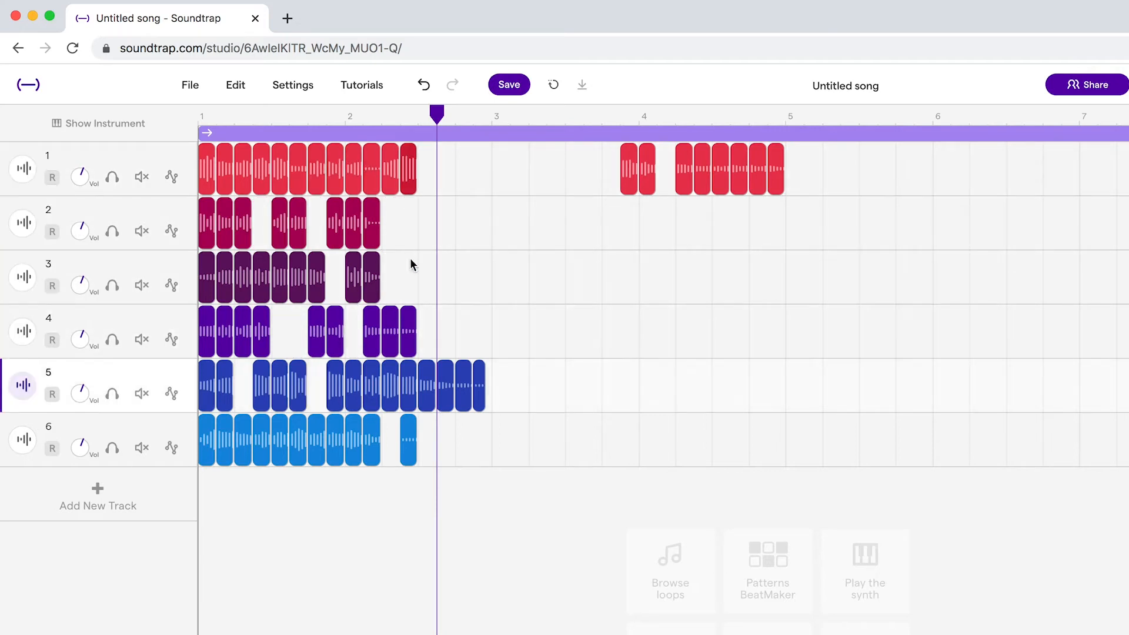
- Continue the track 1 sequence to the middle of bar 3 with randomly picked slices from all six tracks
{"action": "left_click_drag", "start_coordinate": [354, 432], "coordinate": [427, 176]}
{"action": "left_click_drag", "start_coordinate": [463, 385], "coordinate": [446, 176]}
{"action": "left_click_drag", "start_coordinate": [242, 332], "coordinate": [464, 176]}
{"action": "left_click_drag", "start_coordinate": [353, 229], "coordinate": [483, 177]}
{"action": "left_click_drag", "start_coordinate": [628, 176], "coordinate": [501, 176]}
{"action": "left_click_drag", "start_coordinate": [280, 229], "coordinate": [519, 176]}
{"action": "left_click_drag", "start_coordinate": [280, 285], "coordinate": [537, 176]}
{"action": "left_click_drag", "start_coordinate": [243, 282], "coordinate": [556, 182]}
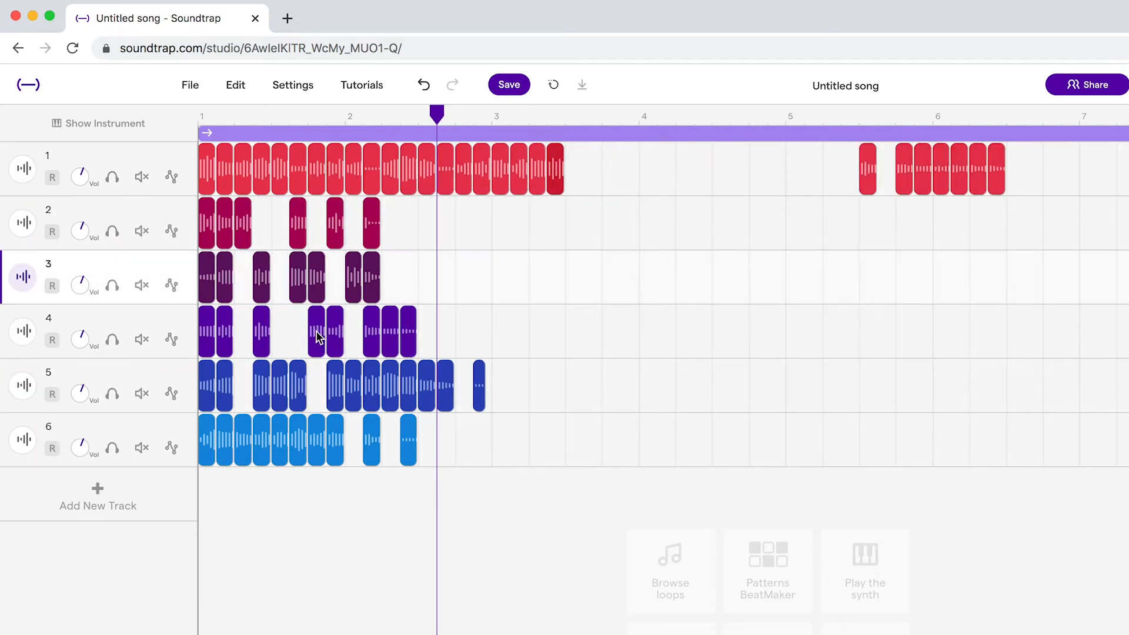
- Add more randomly chosen slices from all tracks end to end on track 1, up to five eighths of bar 4
{"action": "left_click_drag", "start_coordinate": [316, 336], "coordinate": [574, 180]}
{"action": "left_click_drag", "start_coordinate": [262, 435], "coordinate": [592, 179]}
{"action": "left_click_drag", "start_coordinate": [262, 385], "coordinate": [609, 181]}
{"action": "left_click_drag", "start_coordinate": [316, 435], "coordinate": [629, 180]}
{"action": "left_click_drag", "start_coordinate": [207, 279], "coordinate": [648, 180]}
{"action": "left_click_drag", "start_coordinate": [868, 177], "coordinate": [666, 177]}
{"action": "left_click_drag", "start_coordinate": [225, 229], "coordinate": [683, 178]}
{"action": "left_click_drag", "start_coordinate": [316, 279], "coordinate": [702, 178]}
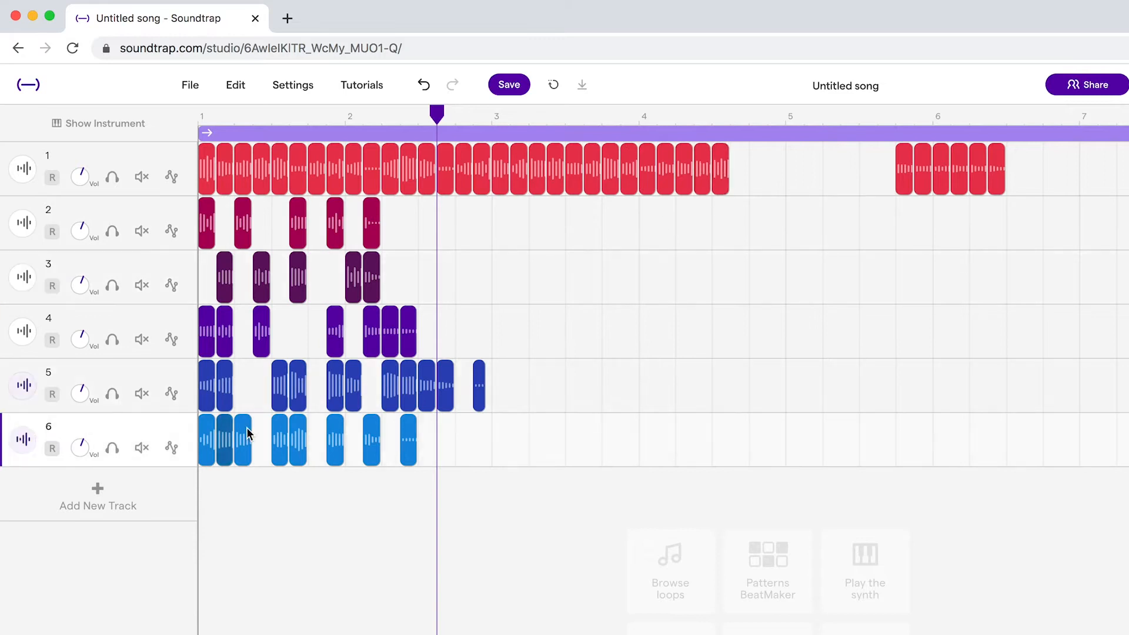
- Extend the shuffled slices on track 1 to six eighths of bar 5 and move the spare track 1 slices past the middle of bar 6
{"action": "left_click_drag", "start_coordinate": [227, 435], "coordinate": [740, 178]}
{"action": "left_click_drag", "start_coordinate": [408, 436], "coordinate": [759, 178]}
{"action": "left_click_drag", "start_coordinate": [427, 385], "coordinate": [776, 176]}
{"action": "left_click_drag", "start_coordinate": [335, 385], "coordinate": [794, 177]}
{"action": "left_click_drag", "start_coordinate": [904, 175], "coordinate": [812, 176]}
{"action": "left_click_drag", "start_coordinate": [1051, 175], "coordinate": [920, 170]}
{"action": "left_click_drag", "start_coordinate": [923, 171], "coordinate": [1033, 171]}
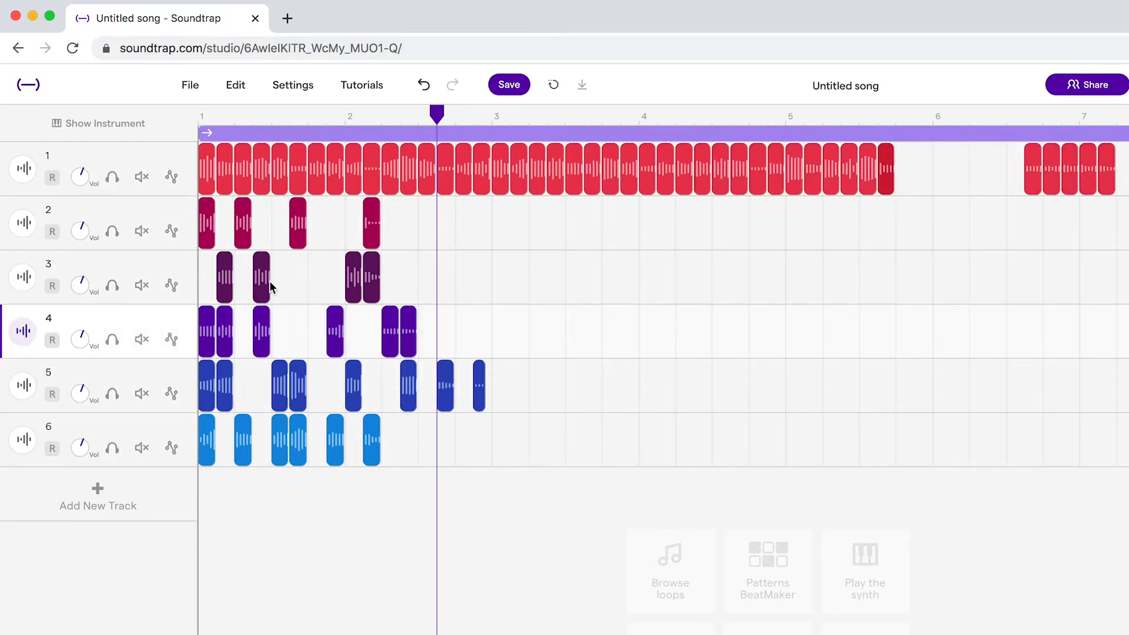
- Append seven slices from tracks 1 to 4 to the track 1 sequence, reaching five eighths of bar 6
{"action": "left_click_drag", "start_coordinate": [262, 285], "coordinate": [905, 177]}
{"action": "left_click_drag", "start_coordinate": [1050, 176], "coordinate": [923, 176]}
{"action": "left_click_drag", "start_coordinate": [224, 335], "coordinate": [941, 176]}
{"action": "left_click_drag", "start_coordinate": [224, 282], "coordinate": [960, 177]}
{"action": "left_click_drag", "start_coordinate": [261, 335], "coordinate": [1123, 170]}
{"action": "left_click_drag", "start_coordinate": [258, 227], "coordinate": [677, 171]}
{"action": "left_click_drag", "start_coordinate": [325, 332], "coordinate": [692, 171]}
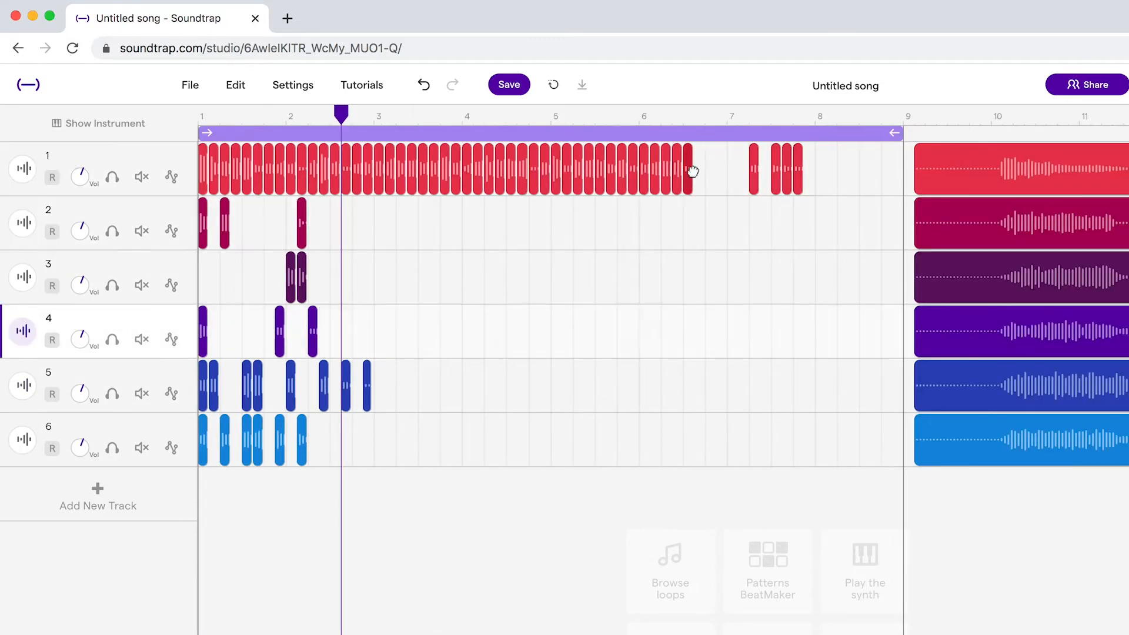
- Append seven slices from tracks 1, 2, 5 and 6 to the track 1 sequence, reaching the middle of bar 7
{"action": "left_click_drag", "start_coordinate": [257, 386], "coordinate": [699, 170]}
{"action": "left_click_drag", "start_coordinate": [214, 385], "coordinate": [710, 170]}
{"action": "left_click_drag", "start_coordinate": [246, 440], "coordinate": [721, 170]}
{"action": "left_click_drag", "start_coordinate": [754, 171], "coordinate": [732, 171]}
{"action": "left_click_drag", "start_coordinate": [224, 226], "coordinate": [743, 170]}
{"action": "left_click_drag", "start_coordinate": [246, 385], "coordinate": [755, 170]}
{"action": "left_click_drag", "start_coordinate": [257, 440], "coordinate": [766, 171]}
- Move the long second-chord clips on all six tracks to about bar 11 and the spare track 1 slices past bar 9
{"action": "left_click_drag", "start_coordinate": [896, 159], "coordinate": [1057, 441]}
{"action": "left_click_drag", "start_coordinate": [941, 441], "coordinate": [1116, 441]}
{"action": "left_click_drag", "start_coordinate": [826, 185], "coordinate": [925, 185]}
- Place one slice each from tracks 2, 1, 4, 3 and 5 at the end of the track 1 sequence, reaching one eighth of bar 8
{"action": "left_click_drag", "start_coordinate": [203, 224], "coordinate": [776, 171]}
{"action": "left_click_drag", "start_coordinate": [940, 171], "coordinate": [788, 171]}
{"action": "left_click_drag", "start_coordinate": [313, 332], "coordinate": [798, 171]}
{"action": "left_click_drag", "start_coordinate": [302, 277], "coordinate": [809, 170]}
{"action": "left_click_drag", "start_coordinate": [324, 386], "coordinate": [820, 171]}
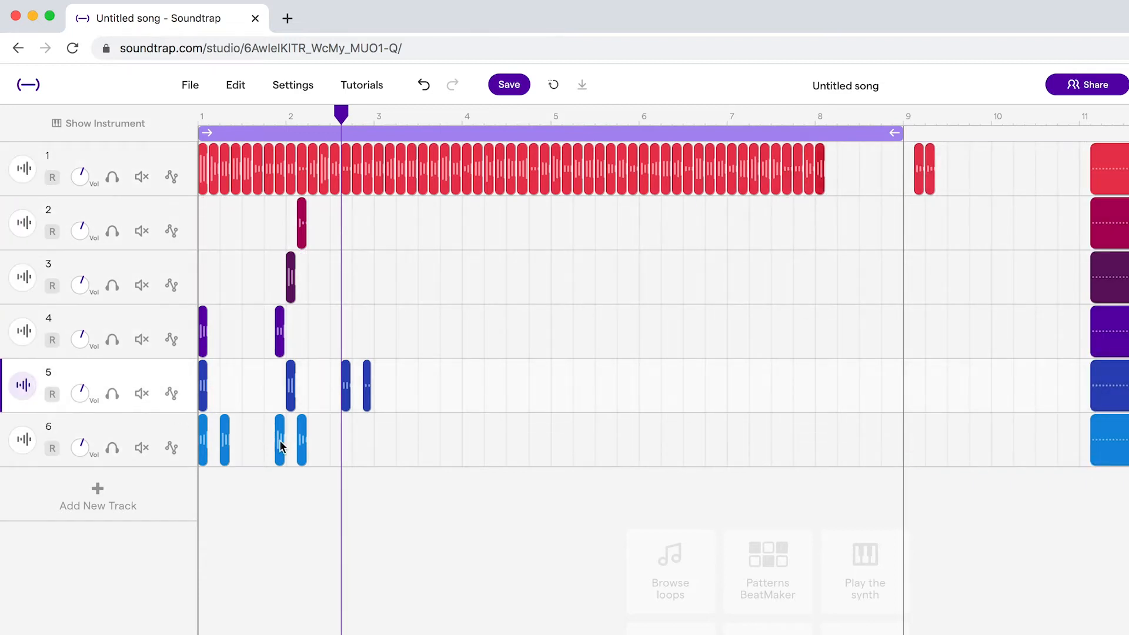
- Complete the shuffled track 1 sequence up to bar 9 with seven more slices from the six tracks
{"action": "left_click_drag", "start_coordinate": [280, 442], "coordinate": [831, 177]}
{"action": "left_click_drag", "start_coordinate": [291, 283], "coordinate": [842, 176]}
{"action": "left_click_drag", "start_coordinate": [919, 181], "coordinate": [853, 181]}
{"action": "left_click_drag", "start_coordinate": [302, 227], "coordinate": [864, 176]}
{"action": "left_click_drag", "start_coordinate": [203, 391], "coordinate": [876, 182]}
{"action": "left_click_drag", "start_coordinate": [346, 388], "coordinate": [886, 179]}
{"action": "left_click_drag", "start_coordinate": [203, 338], "coordinate": [896, 179]}
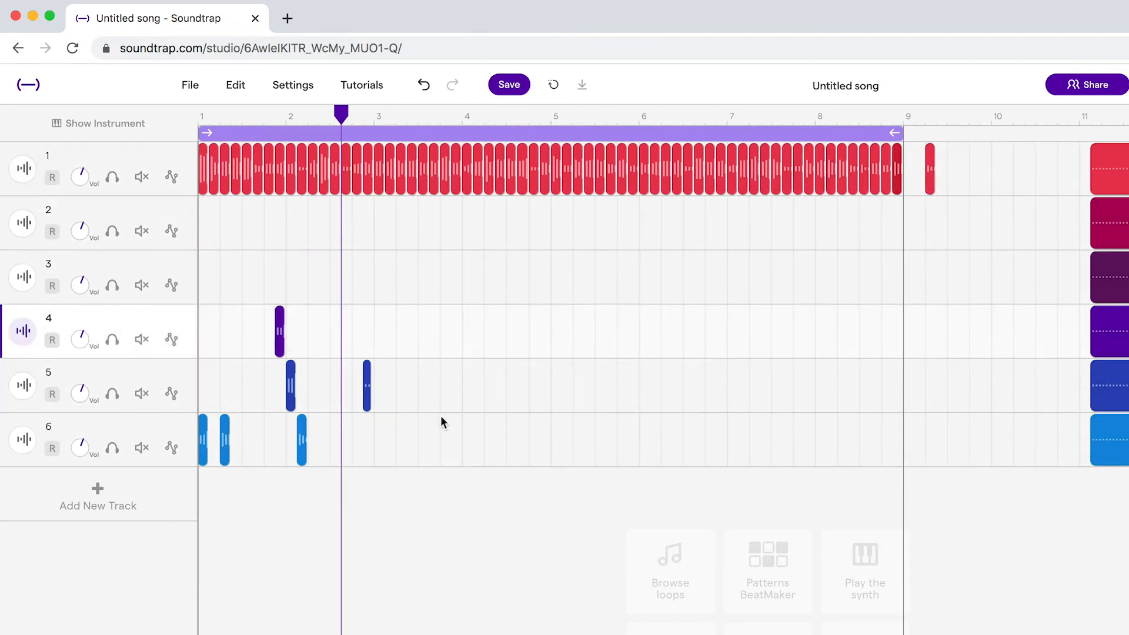
- Delete the spare slice after bar 9 on track 1 and the leftover first-chord slices on tracks 4, 5 and 6
{"action": "left_click", "coordinate": [930, 182]}
{"action": "key", "text": "Delete"}
{"action": "left_click_drag", "start_coordinate": [436, 466], "coordinate": [200, 307]}
{"action": "key", "text": "Delete"}
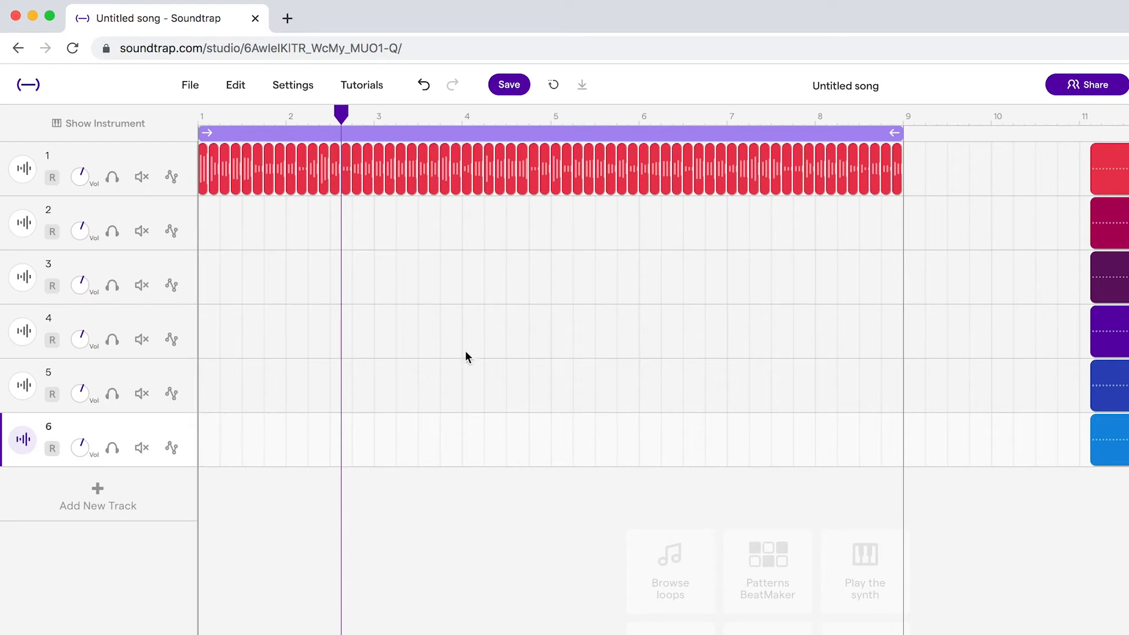
- Play back the shuffled first-chord sequence on track 1 from bar 1
{"action": "left_click_drag", "start_coordinate": [344, 112], "coordinate": [105, 120]}
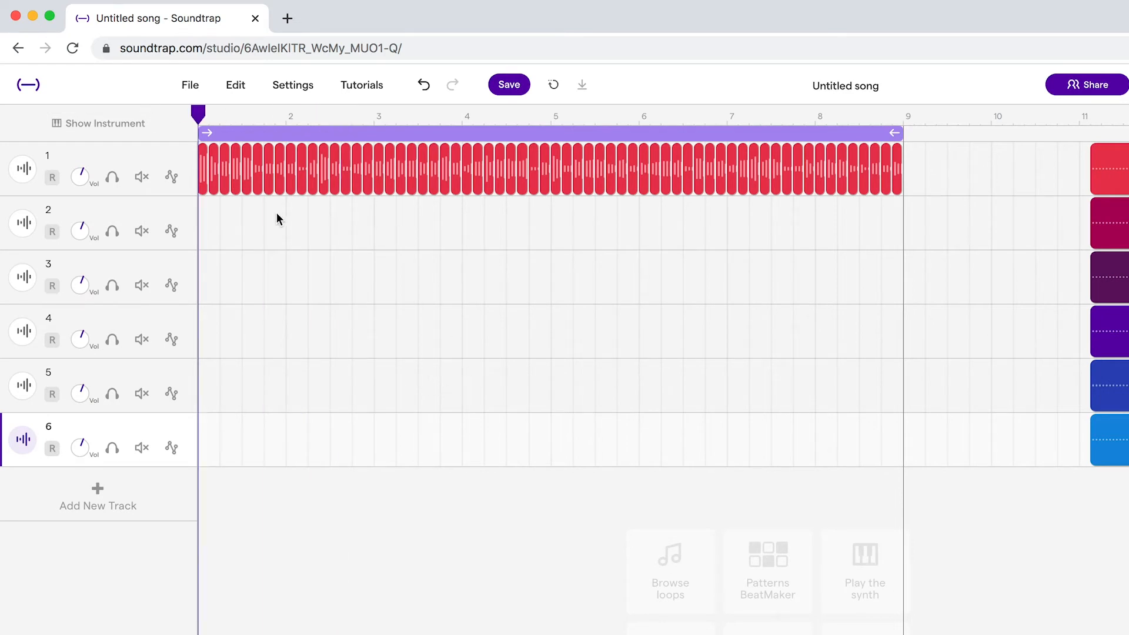
{"action": "key", "text": "space"}
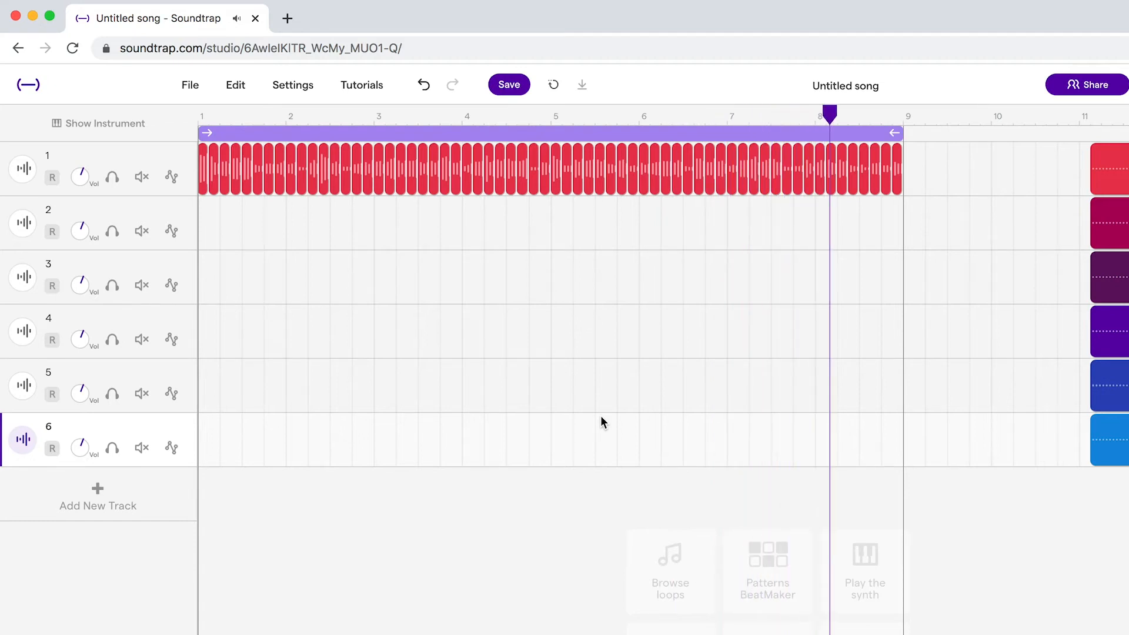
{"action": "key", "text": "space"}
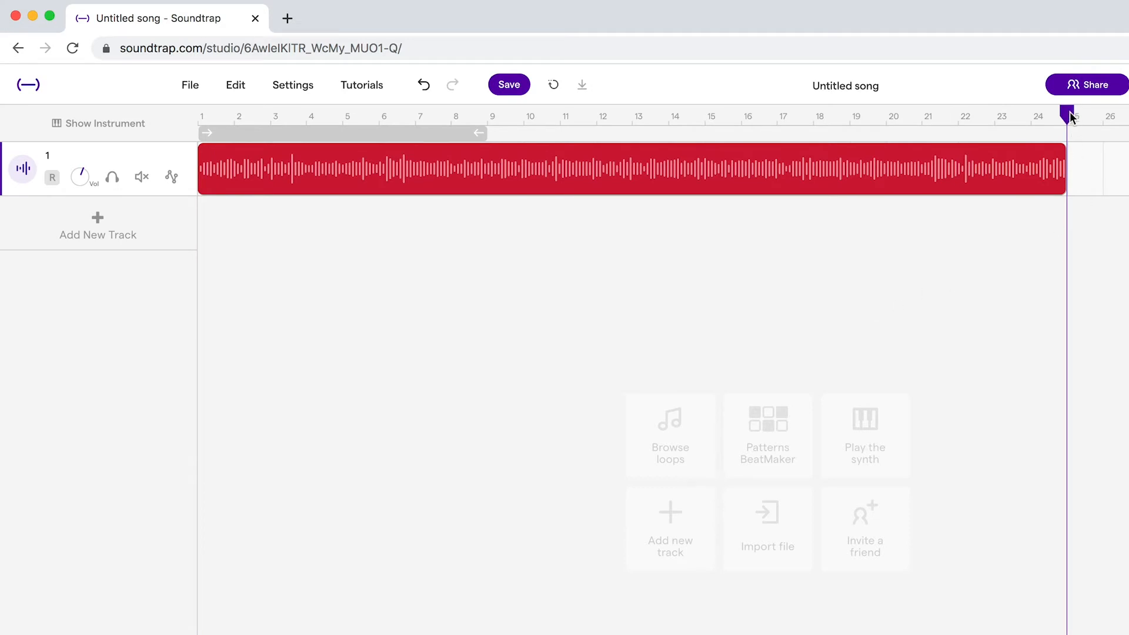
- Split the ALL CHORDS clip into two-bar pieces from bar 3 up to bar 23
{"action": "left_click_drag", "start_coordinate": [1070, 117], "coordinate": [269, 145]}
{"action": "mouse_move", "coordinate": [274, 150]}
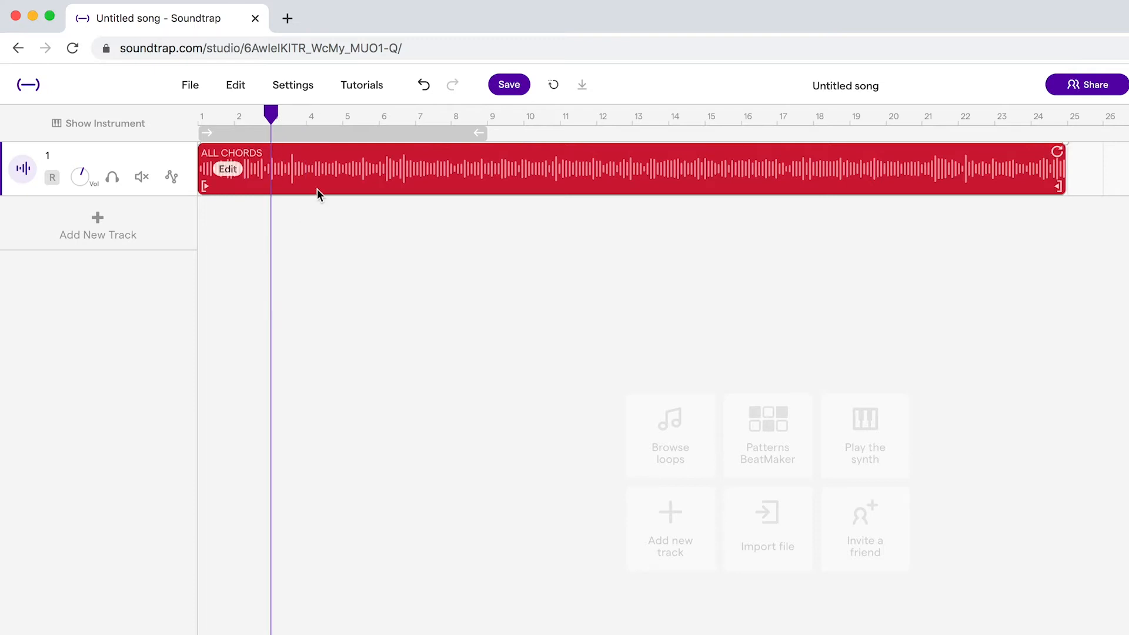
{"action": "key", "text": "super+e"}
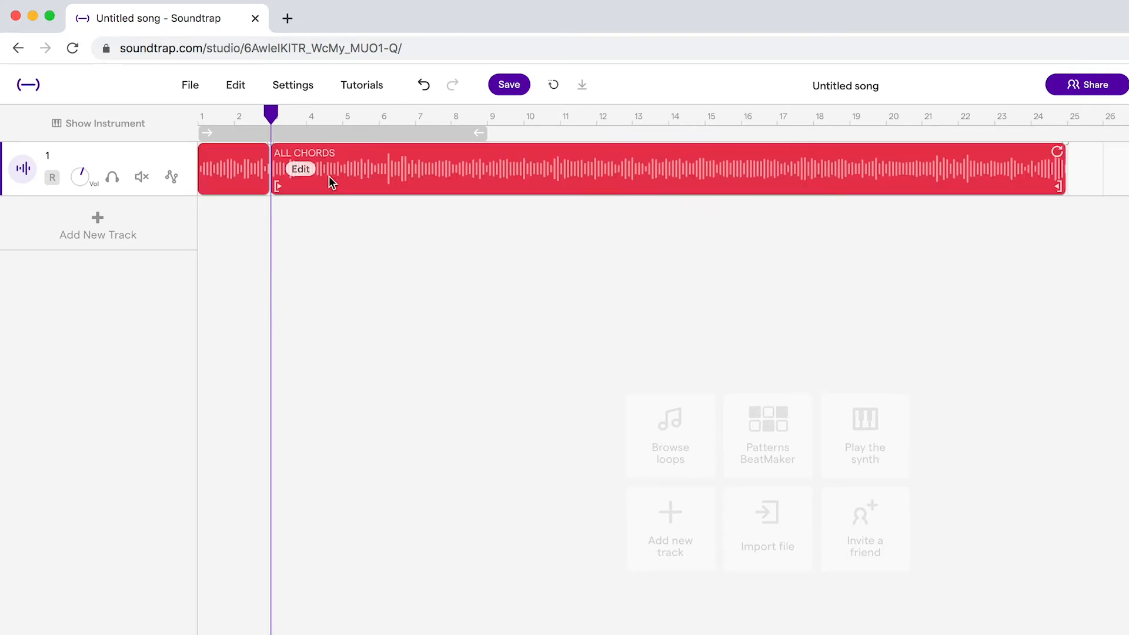
{"action": "left_click_drag", "start_coordinate": [270, 116], "coordinate": [341, 117]}
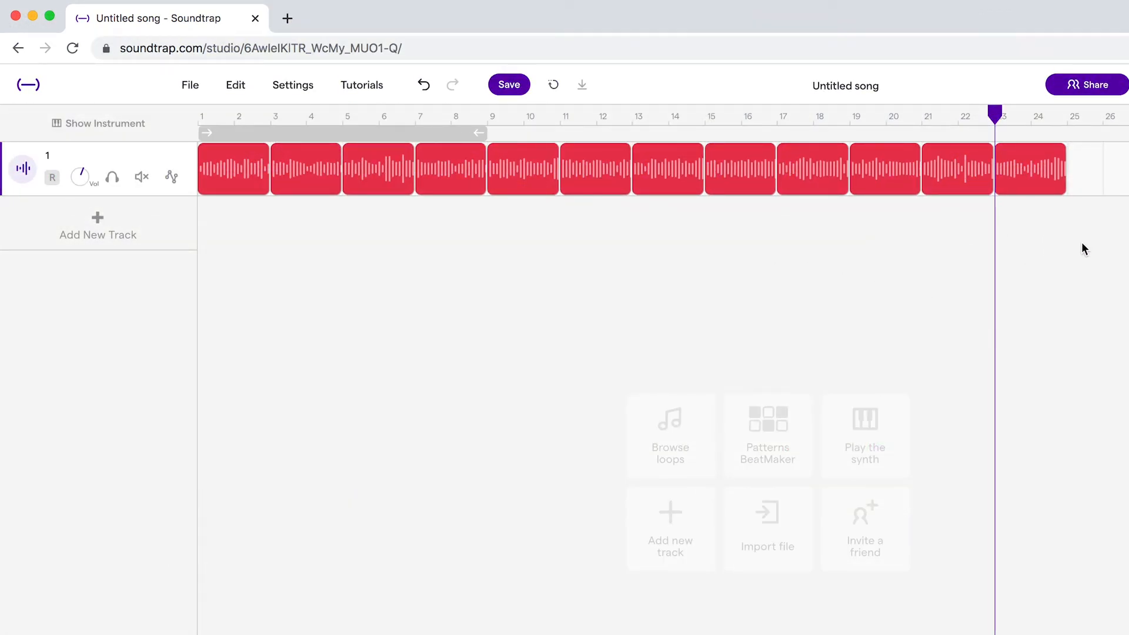
- Move the last four ALL CHORDS pieces to start at bar 23 and the middle four to start at bar 15
{"action": "left_click_drag", "start_coordinate": [1071, 231], "coordinate": [1023, 187]}
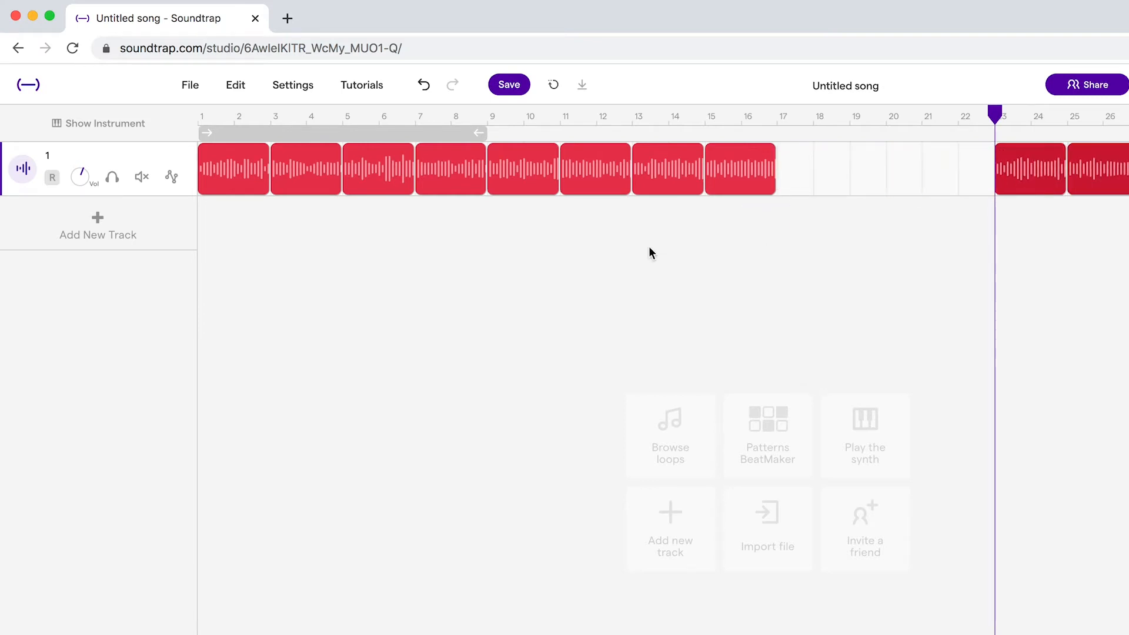
{"action": "left_click_drag", "start_coordinate": [754, 252], "coordinate": [729, 194]}
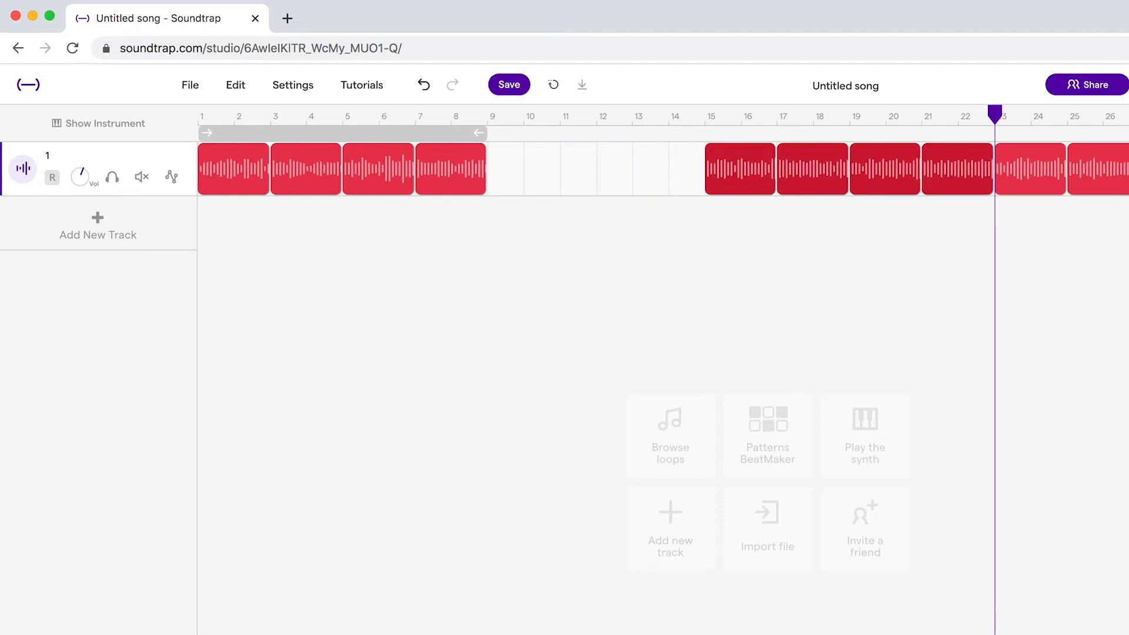
{"action": "scroll", "coordinate": [664, 369], "scroll_direction": "right", "scroll_amount": 3}
{"action": "key", "text": "minus"}
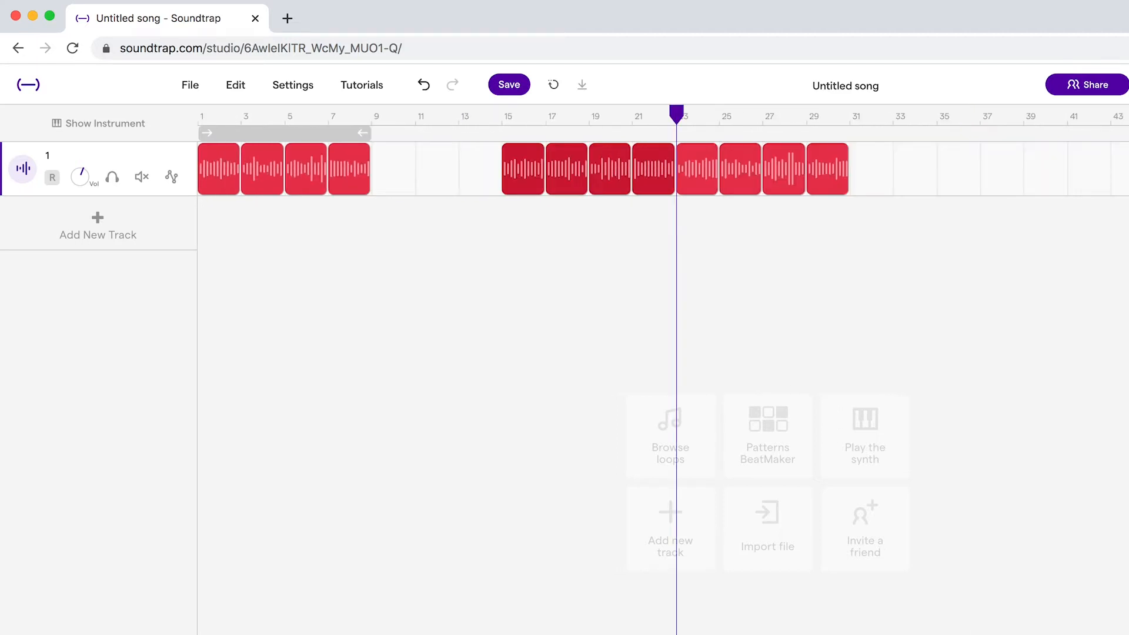
- Swap the second and third groups of four ALL CHORDS pieces, starting the former last group at bar 9 and the former middle group at bar 17
{"action": "left_click_drag", "start_coordinate": [857, 211], "coordinate": [772, 171]}
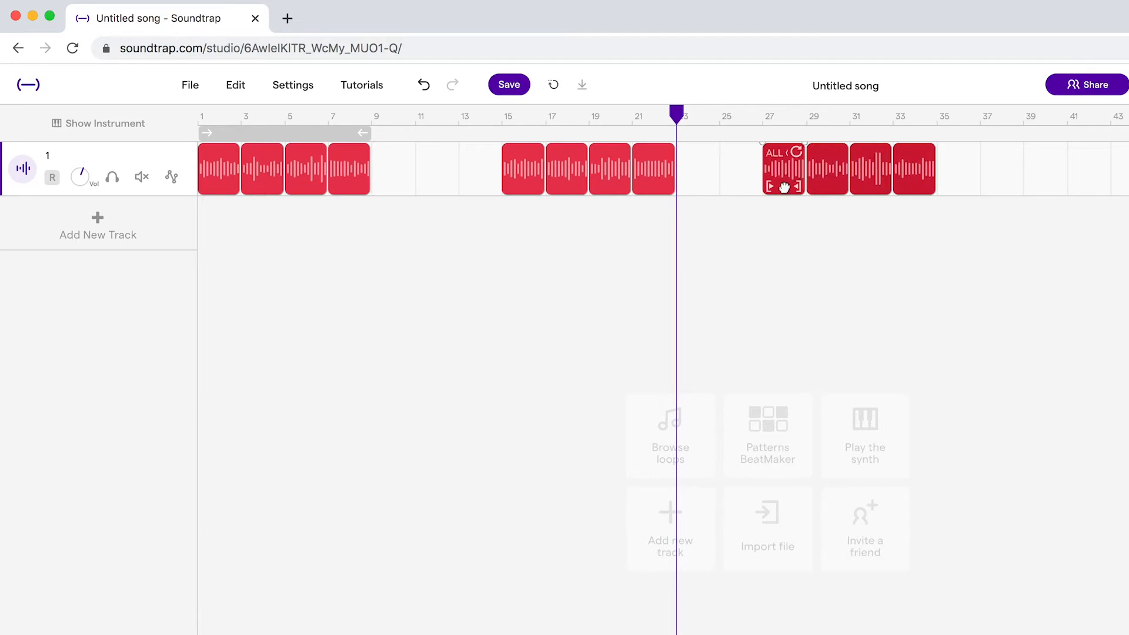
{"action": "left_click_drag", "start_coordinate": [668, 241], "coordinate": [1014, 176]}
{"action": "left_click_drag", "start_coordinate": [931, 230], "coordinate": [757, 158]}
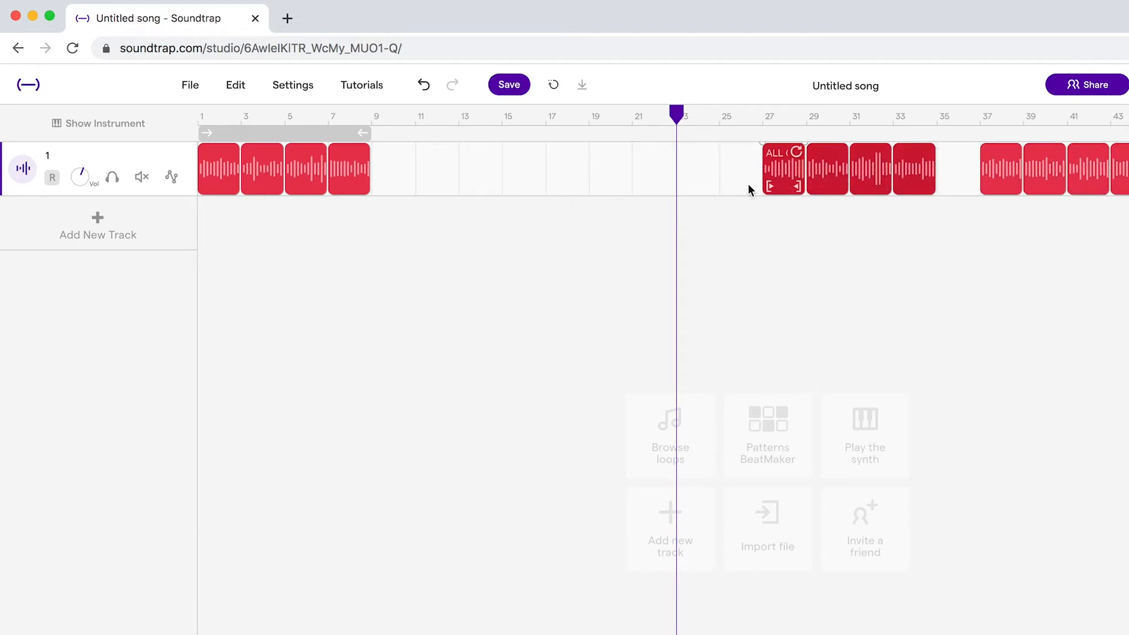
{"action": "left_click_drag", "start_coordinate": [797, 191], "coordinate": [405, 191]}
{"action": "left_click_drag", "start_coordinate": [1126, 222], "coordinate": [576, 177]}
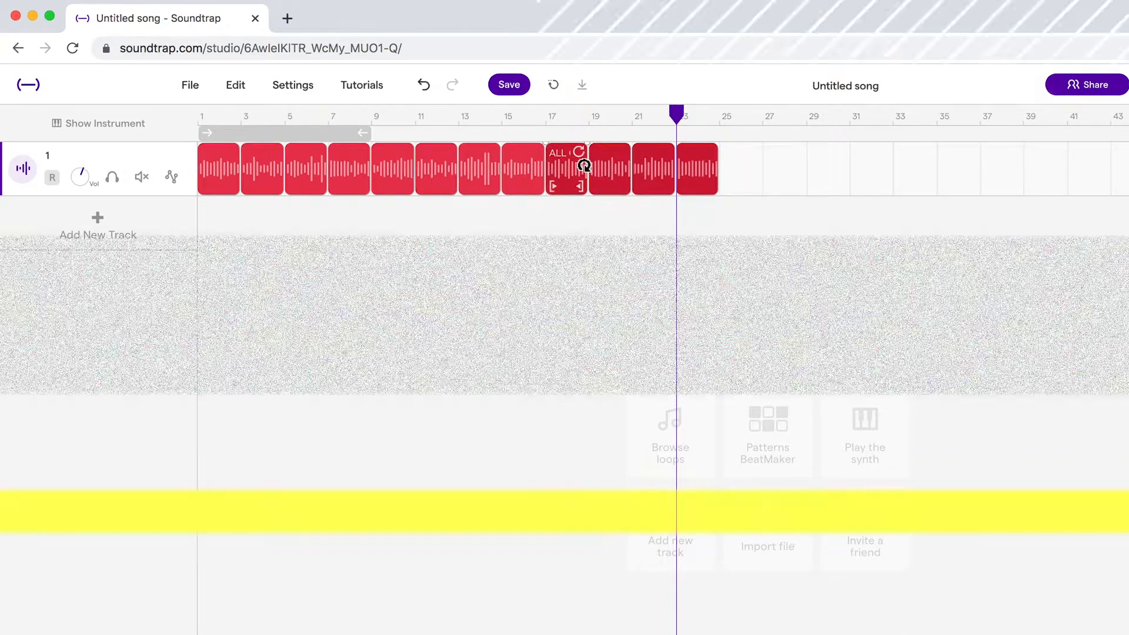
- Duplicate track 1 twice and delete all the clips from the two copied tracks
{"action": "left_click", "coordinate": [416, 116]}
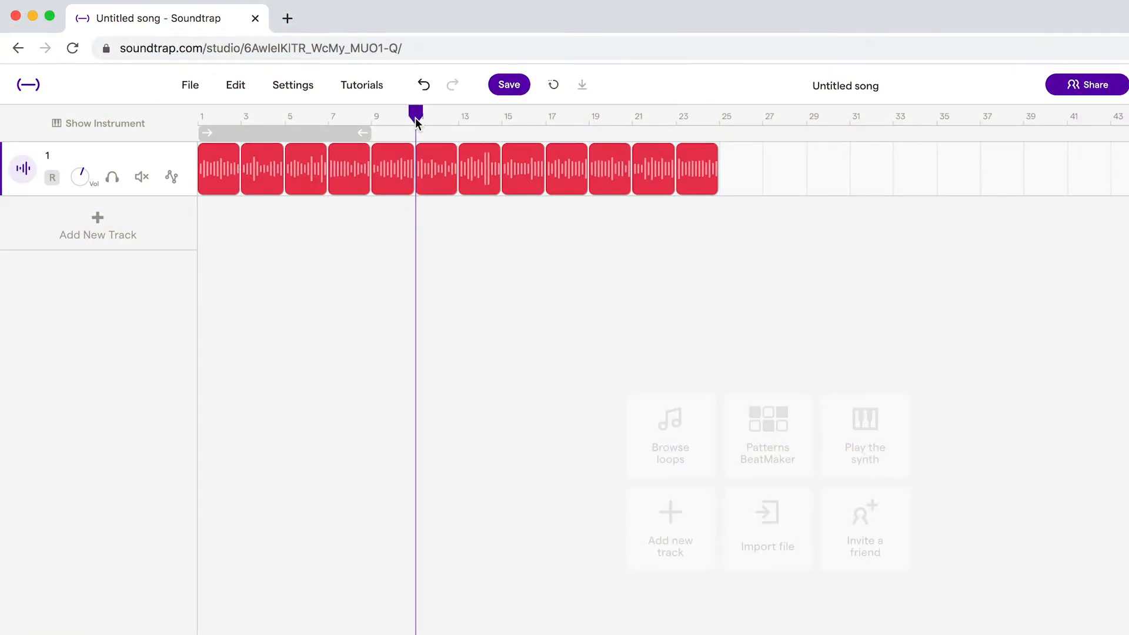
{"action": "right_click", "coordinate": [179, 158]}
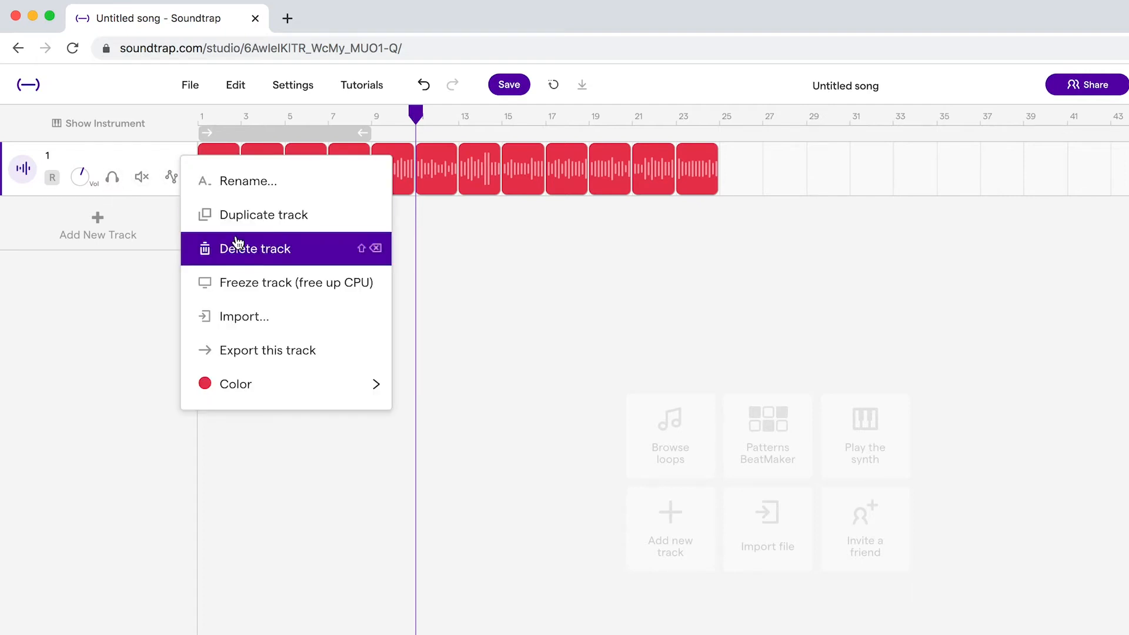
{"action": "left_click", "coordinate": [239, 216]}
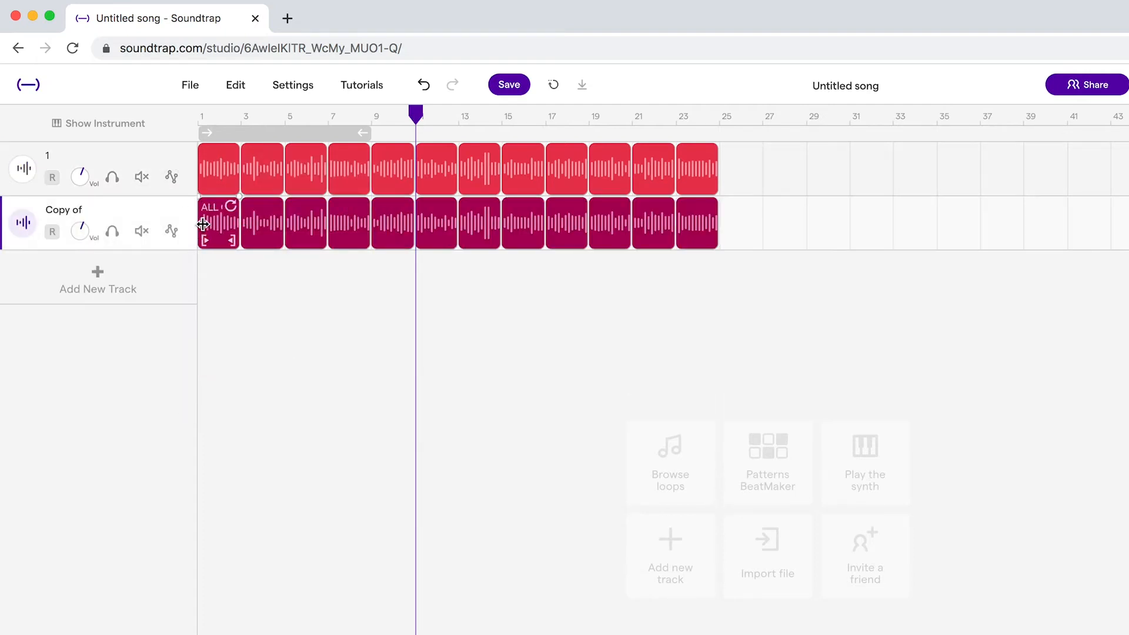
{"action": "right_click", "coordinate": [184, 214]}
{"action": "left_click_drag", "start_coordinate": [752, 349], "coordinate": [217, 210]}
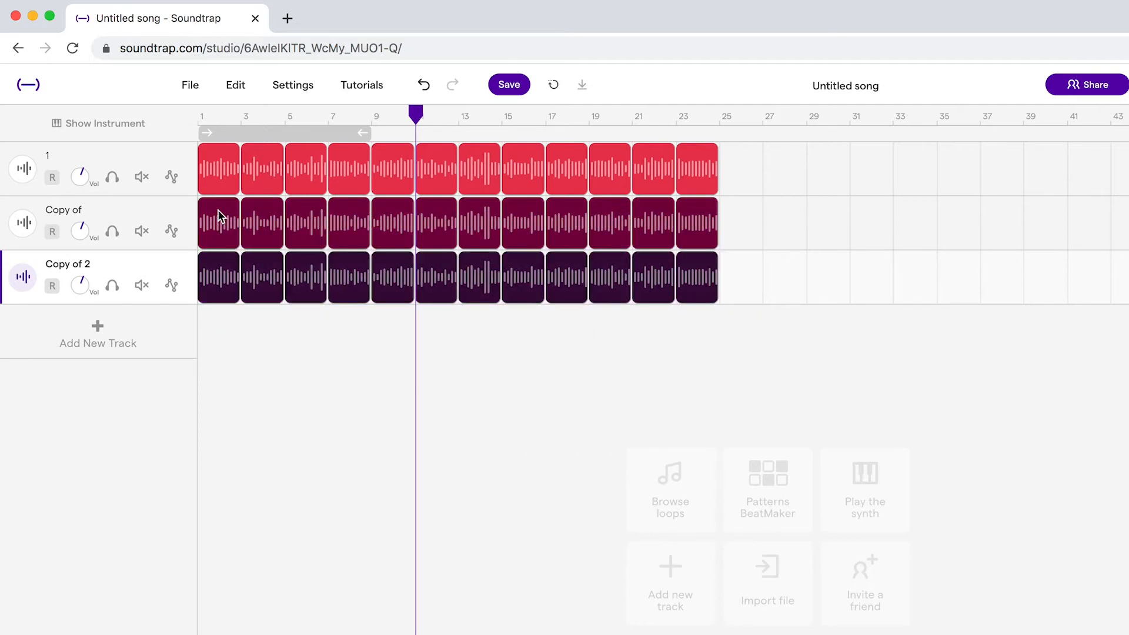
{"action": "key", "text": "BackSpace"}
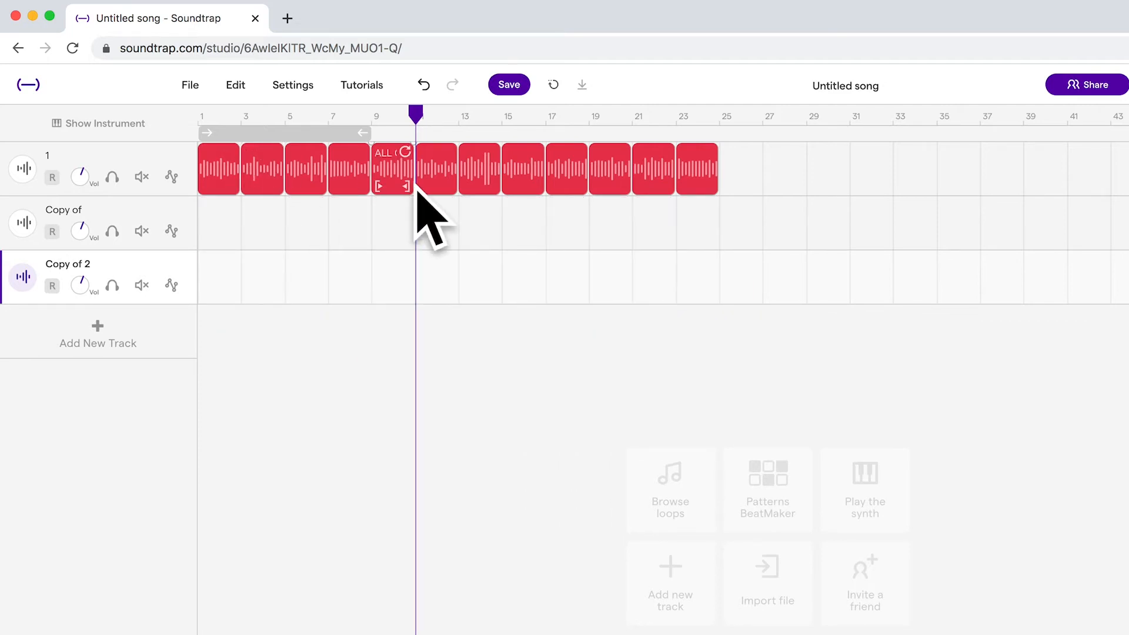
- Move the four track 1 pieces from bar 9 onto Copy of, placing the first at bar 3 and the other three from bar 13
{"action": "left_click_drag", "start_coordinate": [392, 216], "coordinate": [519, 181]}
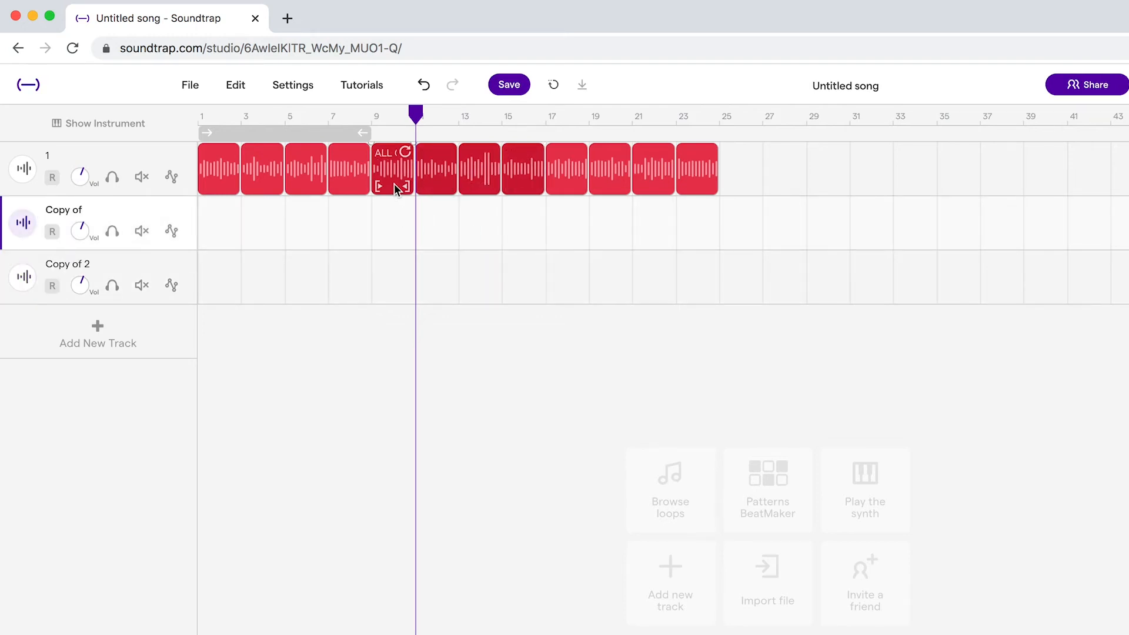
{"action": "left_click_drag", "start_coordinate": [394, 187], "coordinate": [394, 241]}
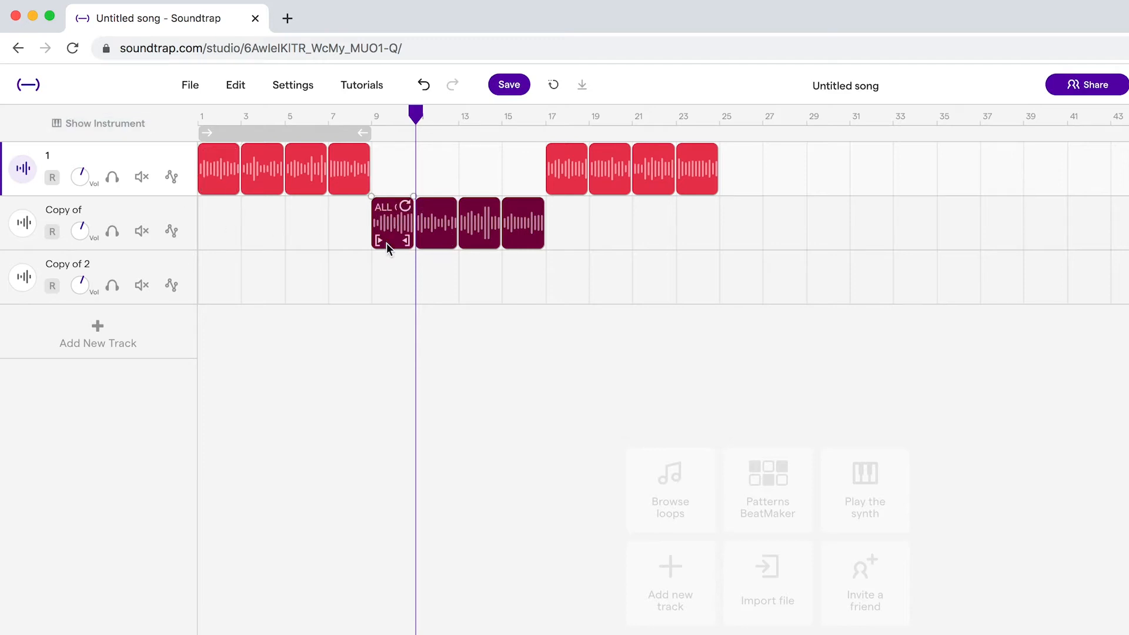
{"action": "left_click_drag", "start_coordinate": [391, 224], "coordinate": [274, 227]}
{"action": "left_click", "coordinate": [441, 277]}
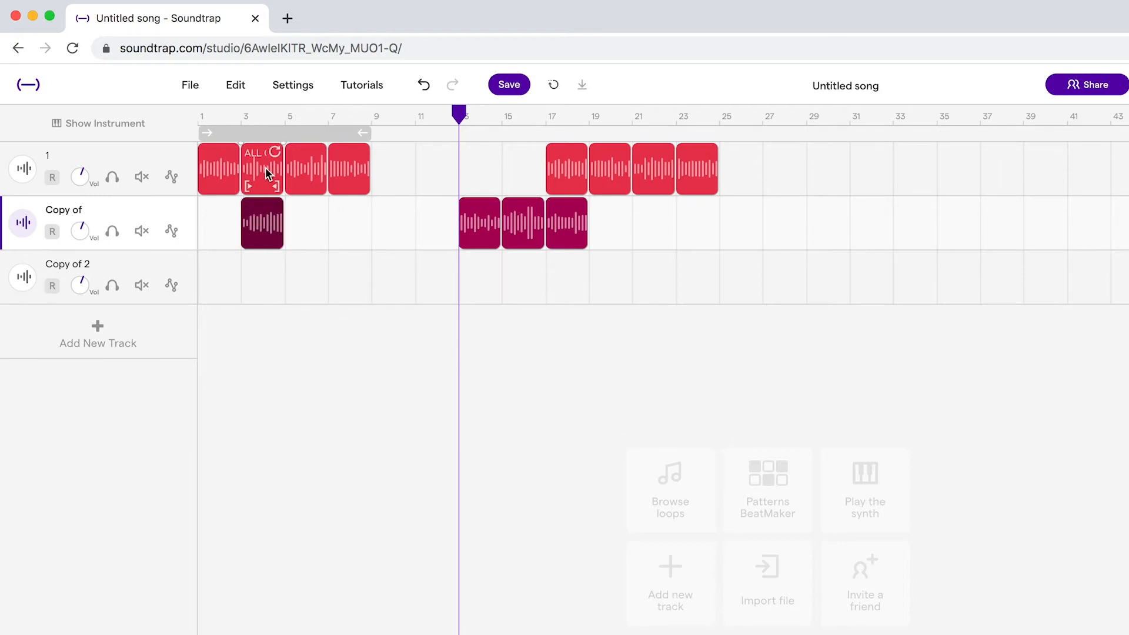
- Alternate track 1 and Copy of pieces by placing them at bars 5, 7 and from 9, and play back from bar 1
{"action": "mouse_move", "coordinate": [269, 174]}
{"action": "left_mouse_down"}
{"action": "mouse_move", "coordinate": [287, 169]}
{"action": "mouse_move", "coordinate": [272, 171]}
{"action": "left_mouse_up"}
{"action": "left_click_drag", "start_coordinate": [419, 171], "coordinate": [316, 174]}
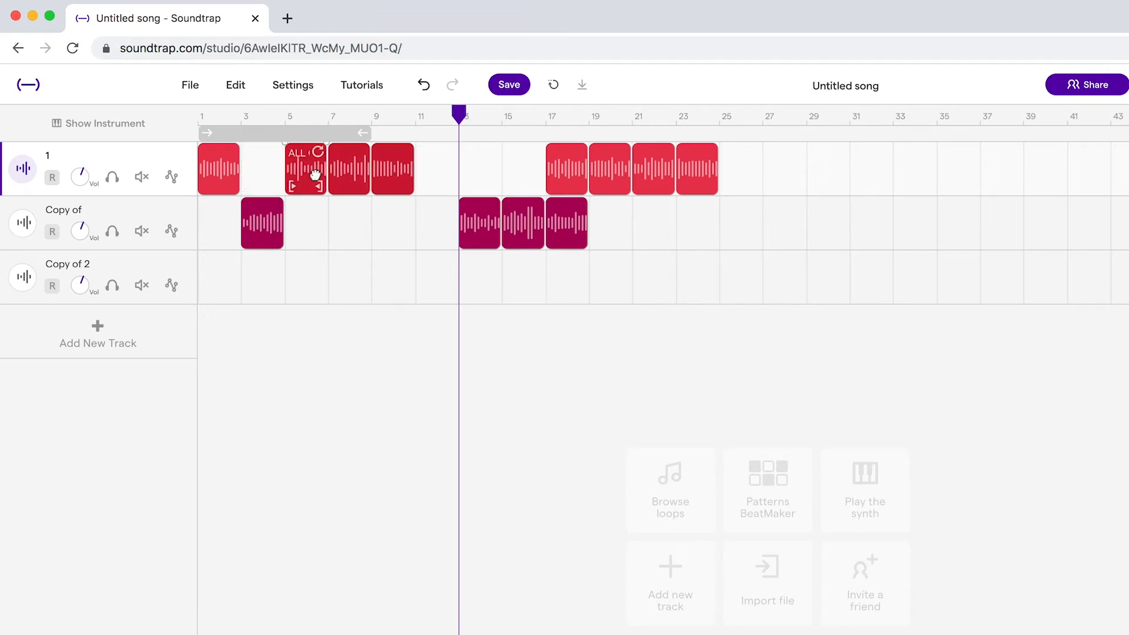
{"action": "left_click_drag", "start_coordinate": [486, 227], "coordinate": [356, 227]}
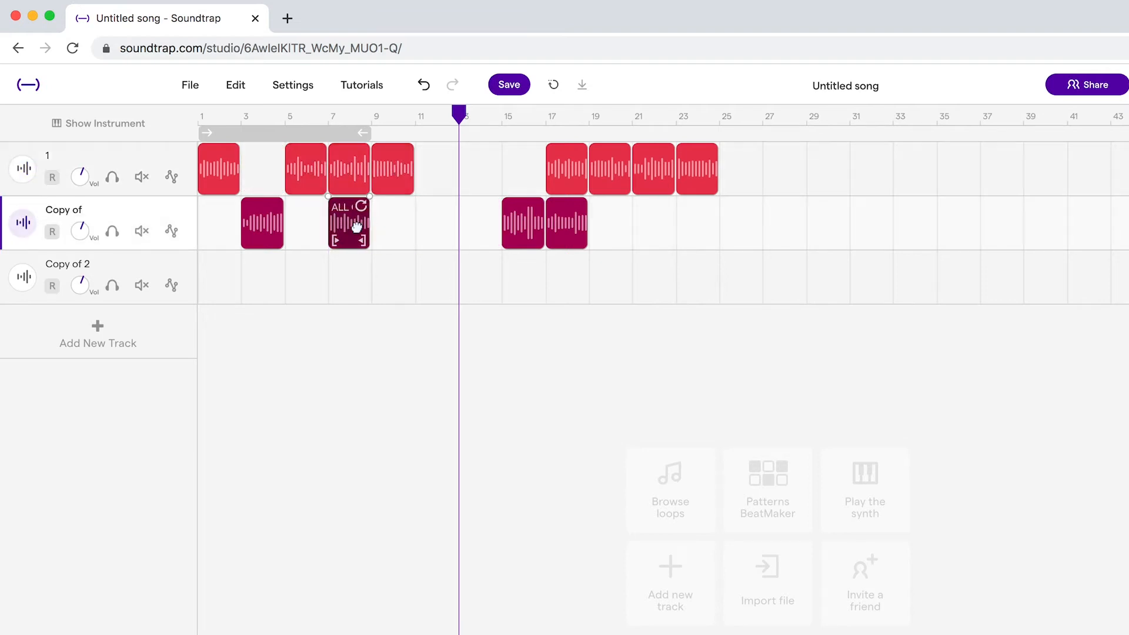
{"action": "left_click_drag", "start_coordinate": [443, 174], "coordinate": [412, 171]}
{"action": "left_click_drag", "start_coordinate": [459, 112], "coordinate": [180, 111]}
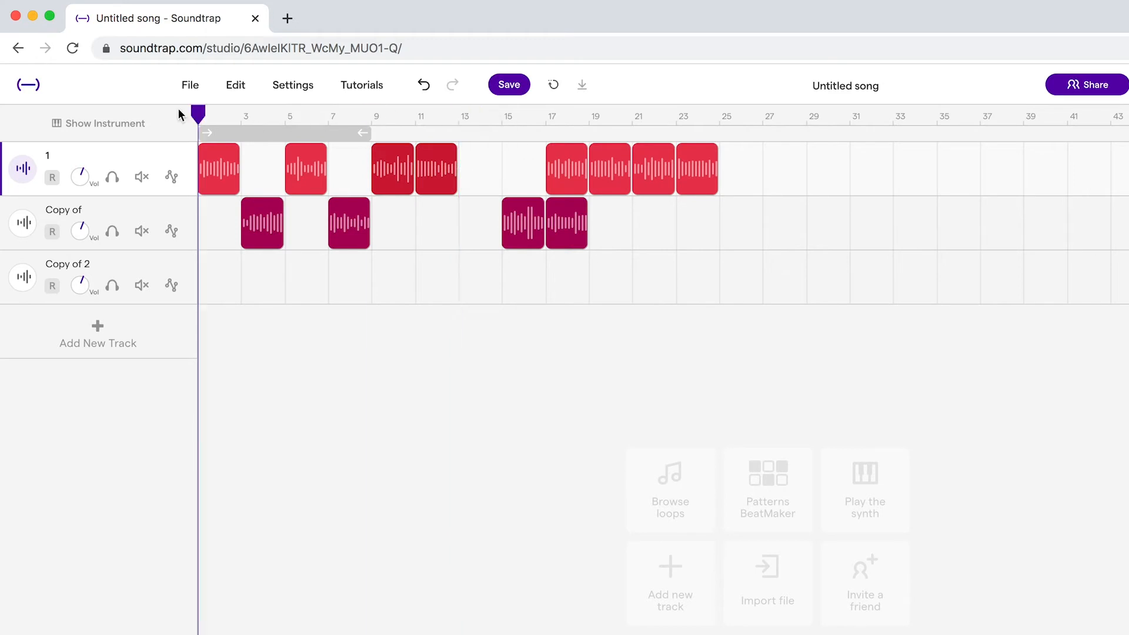
{"action": "key", "text": "space"}
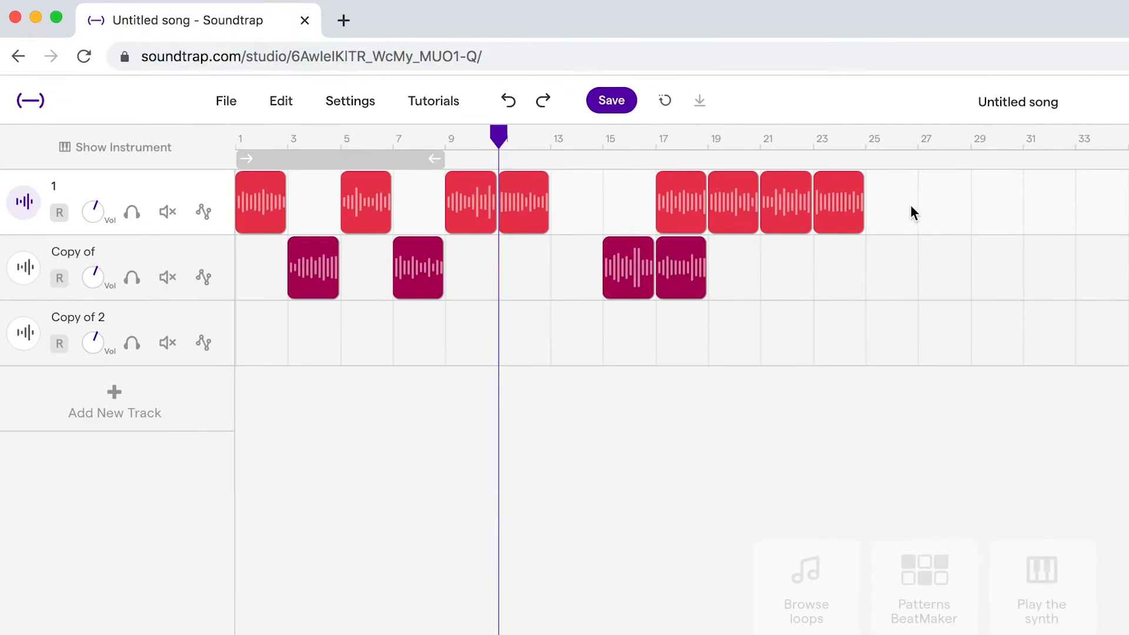
- Move the last four track 1 pieces onto Copy of 2, placing the first at bar 9 and the other three from bar 25
{"action": "left_click_drag", "start_coordinate": [911, 206], "coordinate": [646, 206]}
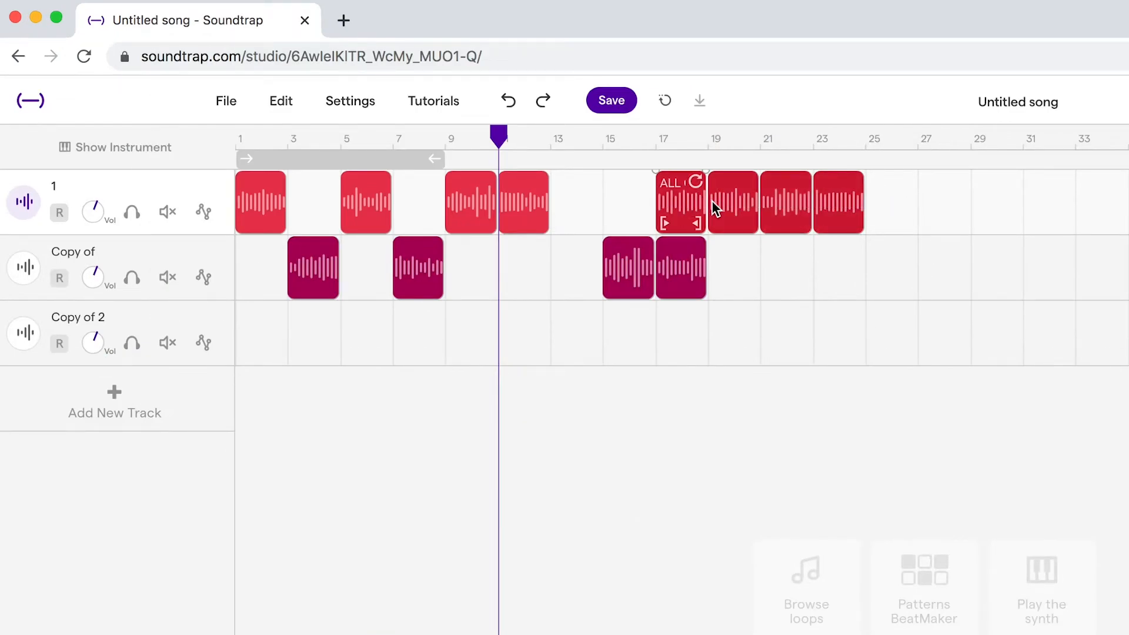
{"action": "left_click_drag", "start_coordinate": [714, 208], "coordinate": [445, 353]}
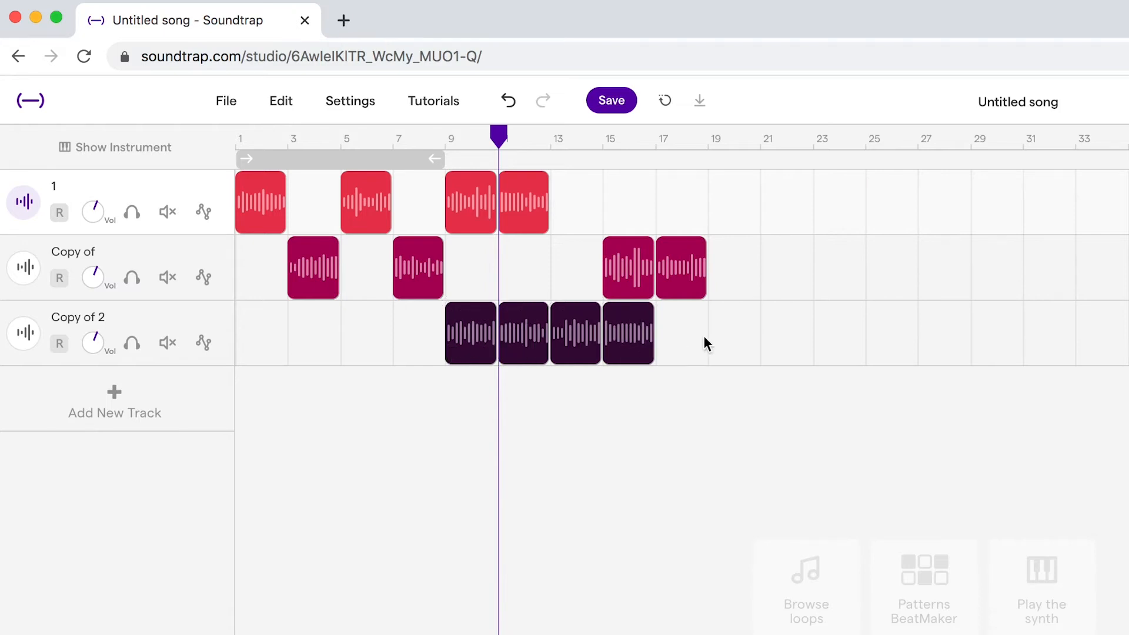
{"action": "left_click", "coordinate": [707, 345]}
{"action": "left_click_drag", "start_coordinate": [732, 350], "coordinate": [892, 330]}
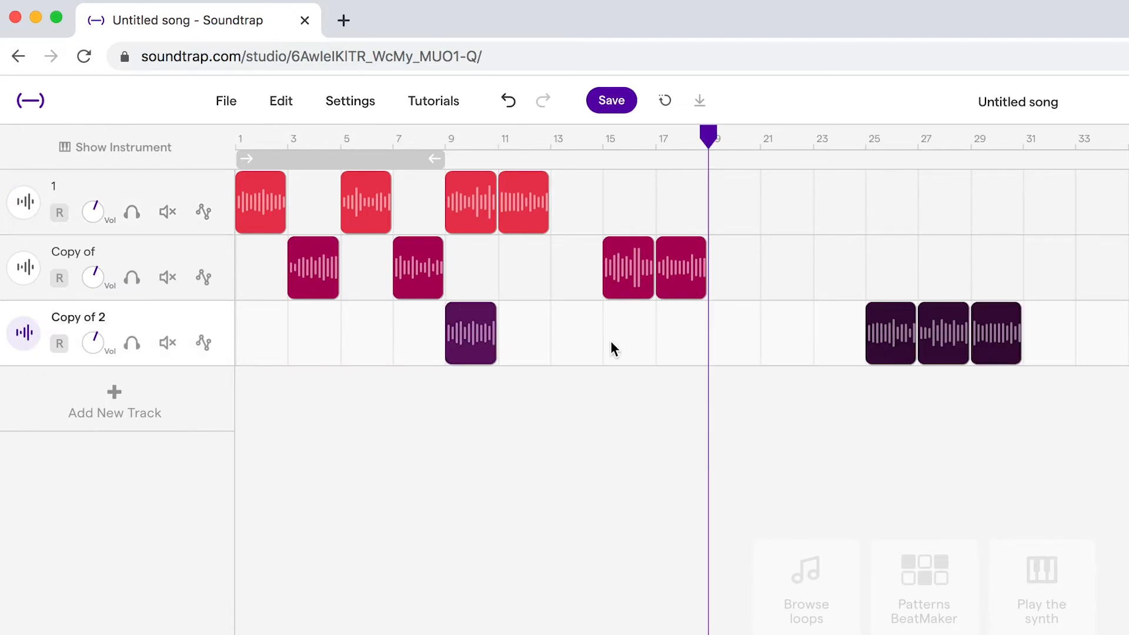
- Place Copy of pieces at bars 11 and 15, a Copy of 2 piece at bar 13, and track 1 pieces at bars 17 and 25
{"action": "left_click", "coordinate": [625, 269]}
{"action": "left_click_drag", "start_coordinate": [625, 270], "coordinate": [555, 271]}
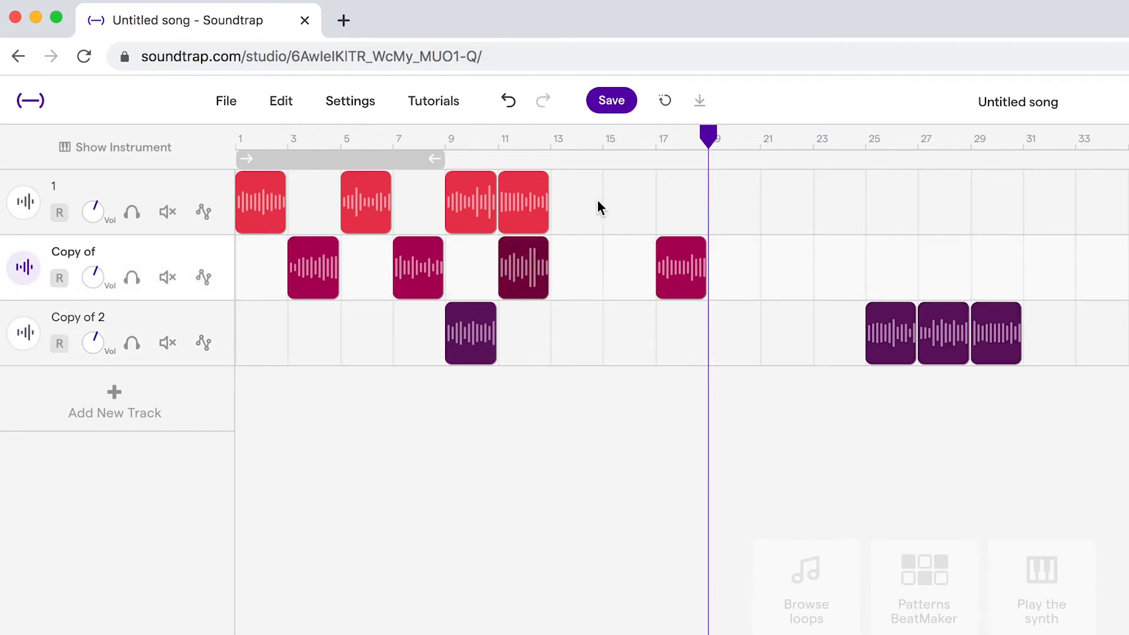
{"action": "left_click_drag", "start_coordinate": [597, 206], "coordinate": [819, 222]}
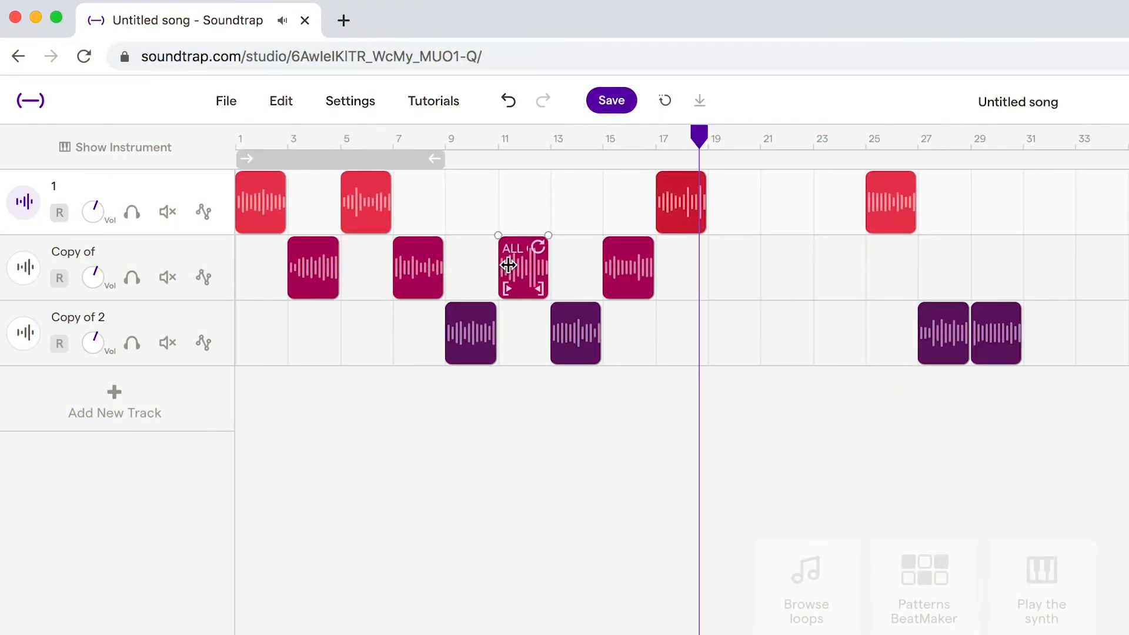
- Duplicate the Copy of pieces at bars 7 and 11 to bars 19 and 23
{"action": "left_click", "coordinate": [426, 266]}
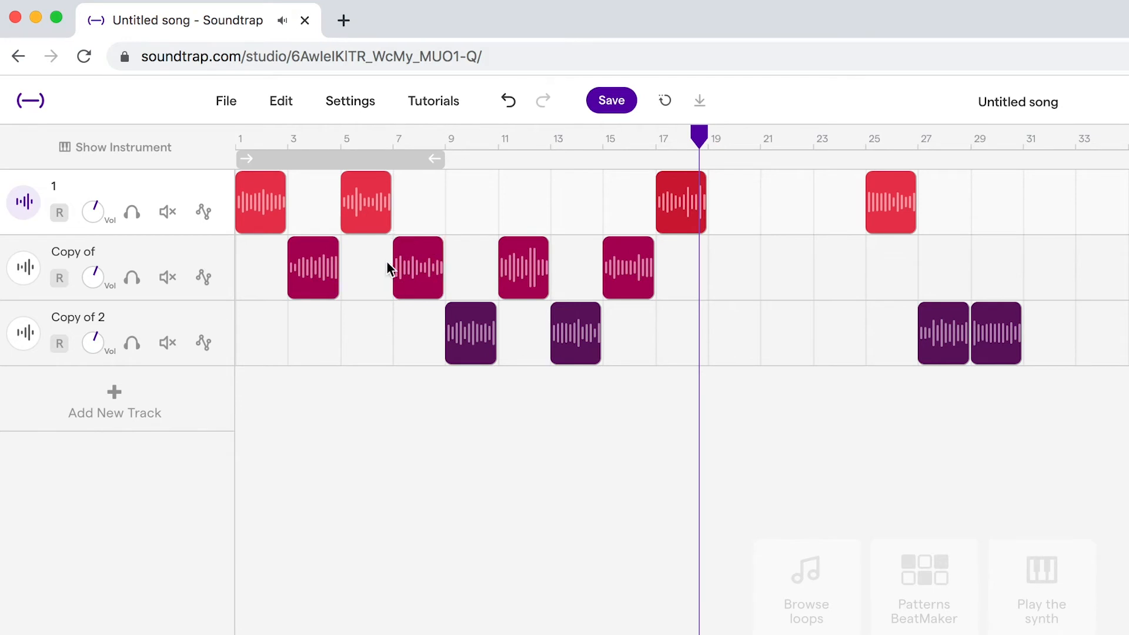
{"action": "left_click_drag", "start_coordinate": [366, 272], "coordinate": [553, 278]}
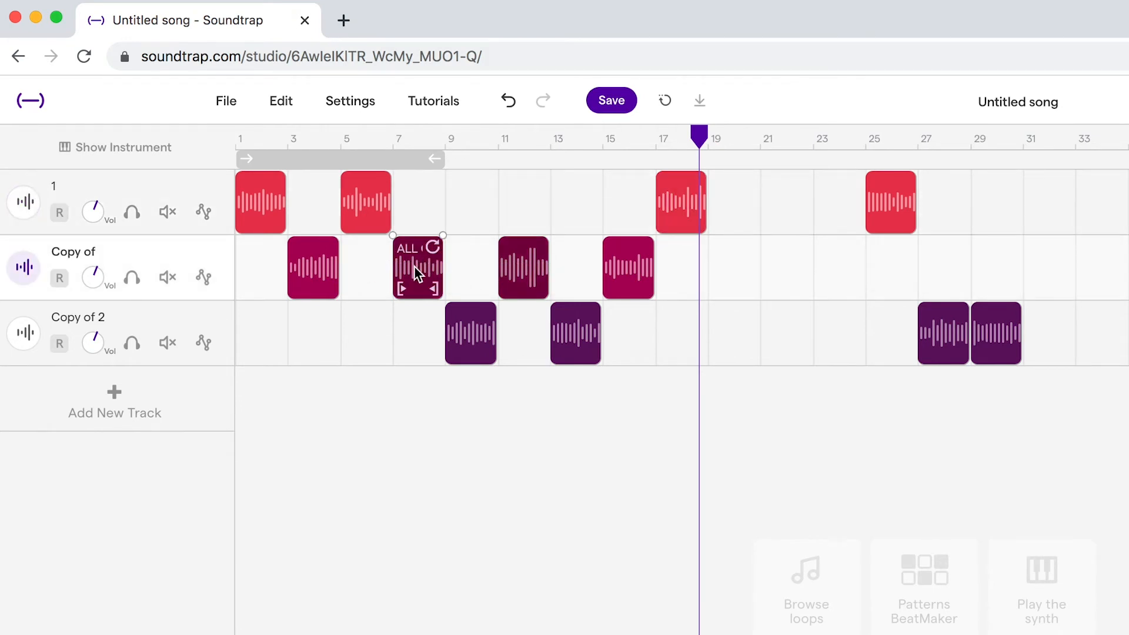
{"action": "left_click_drag", "start_coordinate": [426, 272], "coordinate": [746, 279]}
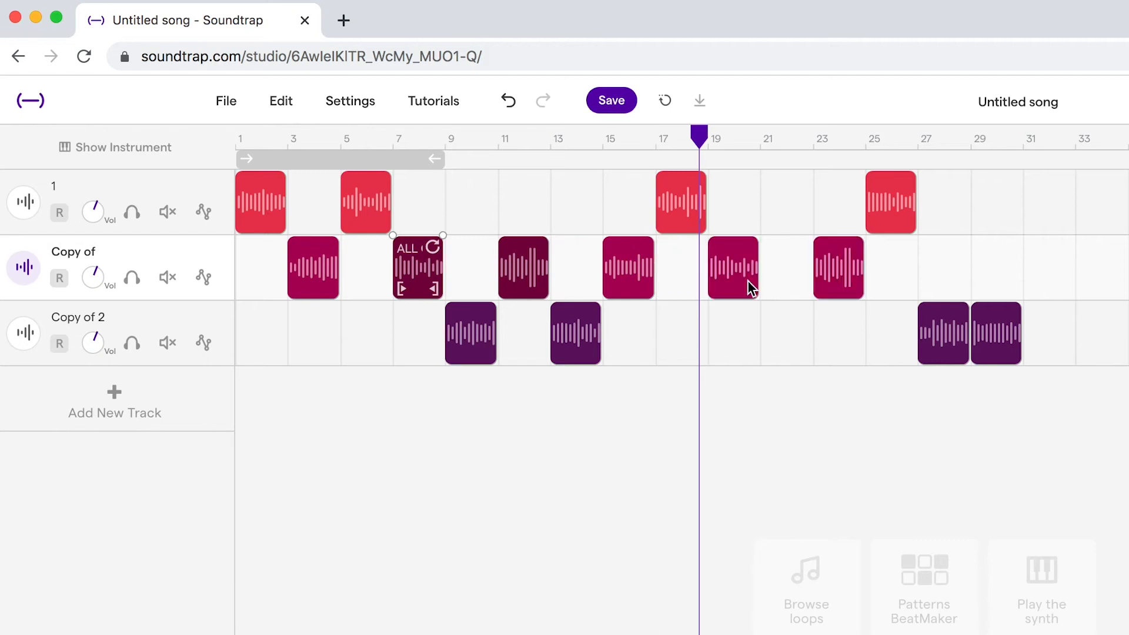
- Move the last track 1 piece to bar 21 and the last two Copy of 2 pieces to start at bar 25
{"action": "left_click_drag", "start_coordinate": [894, 197], "coordinate": [806, 194]}
{"action": "left_click", "coordinate": [948, 340]}
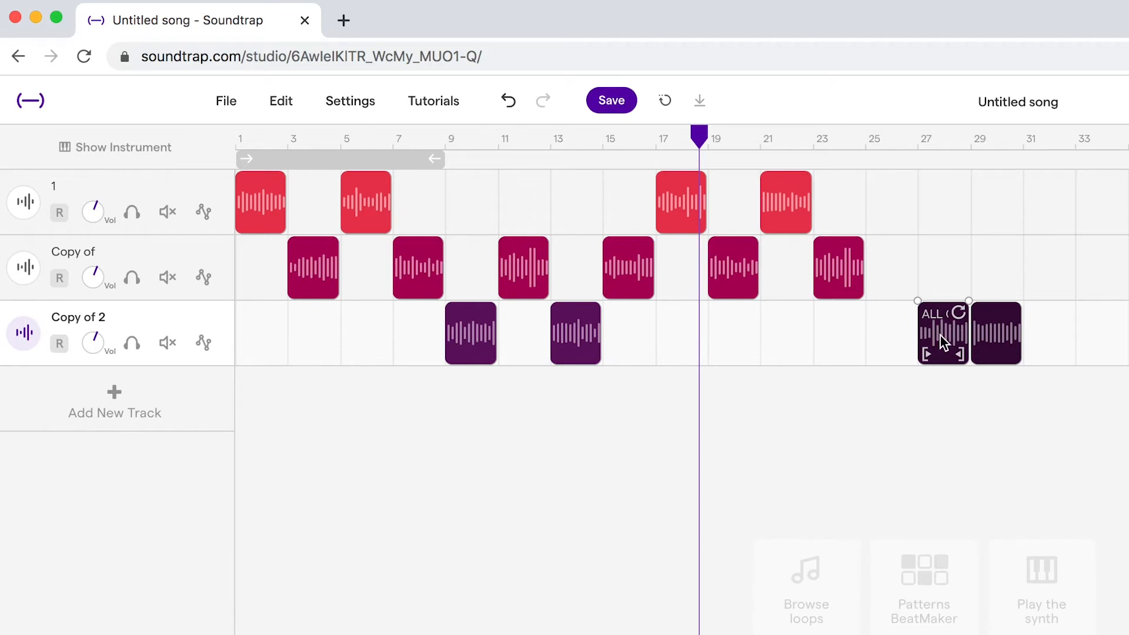
{"action": "left_click_drag", "start_coordinate": [942, 341], "coordinate": [898, 332]}
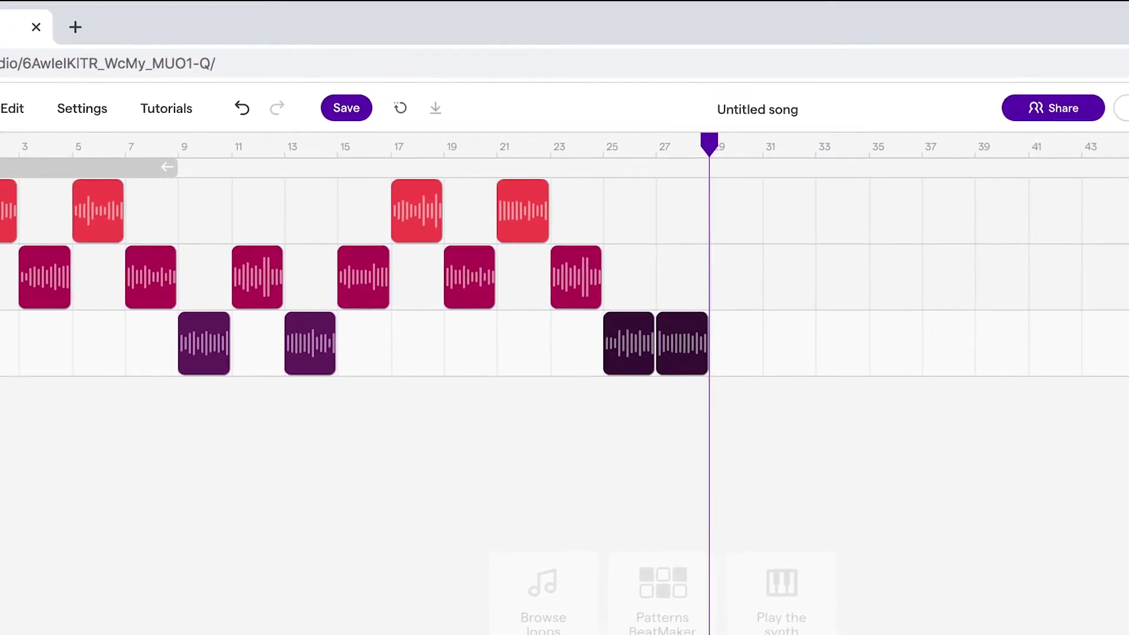
- Search the loops for "Bring it" and add Beat - Bring It 1 on a new track at bar 1
{"action": "left_click", "coordinate": [1097, 174]}
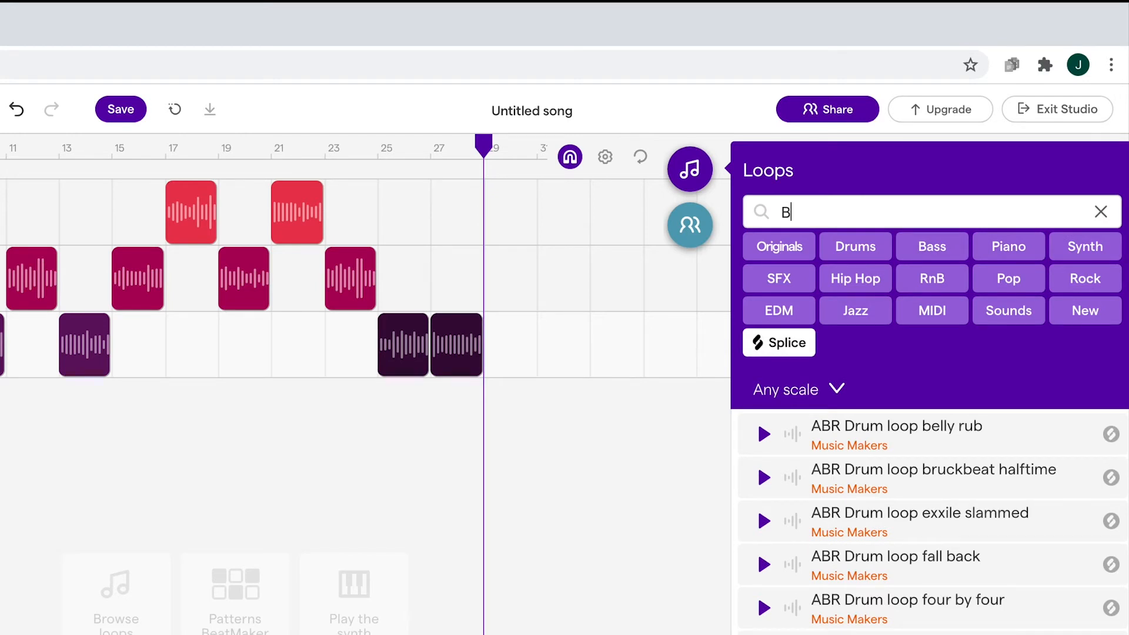
{"action": "type", "text": "ring it"}
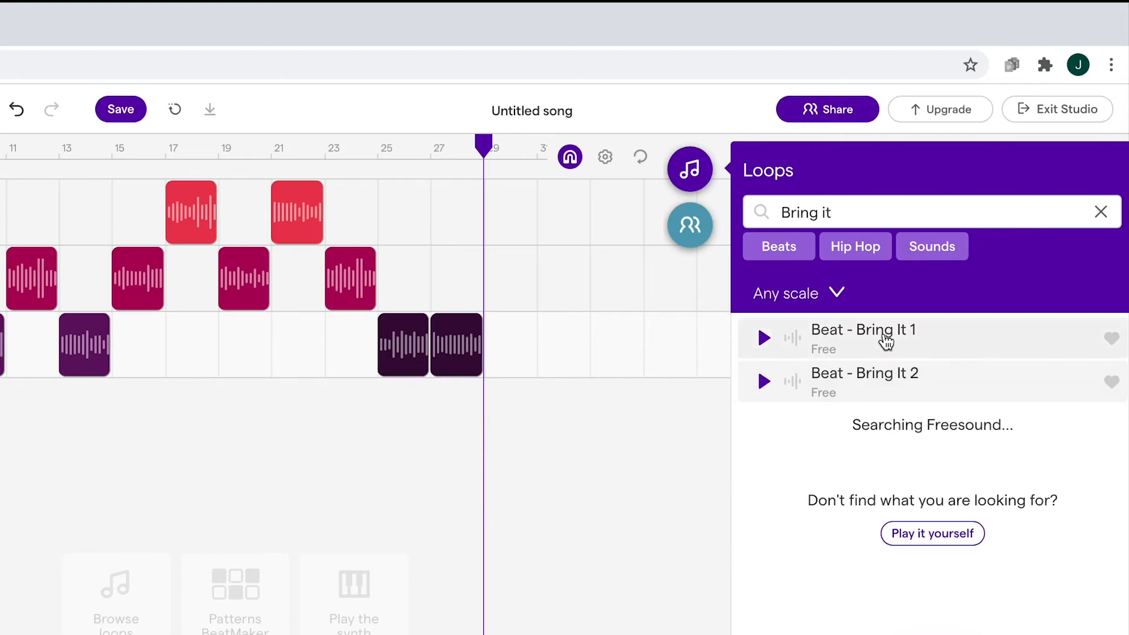
{"action": "left_click_drag", "start_coordinate": [896, 340], "coordinate": [105, 327]}
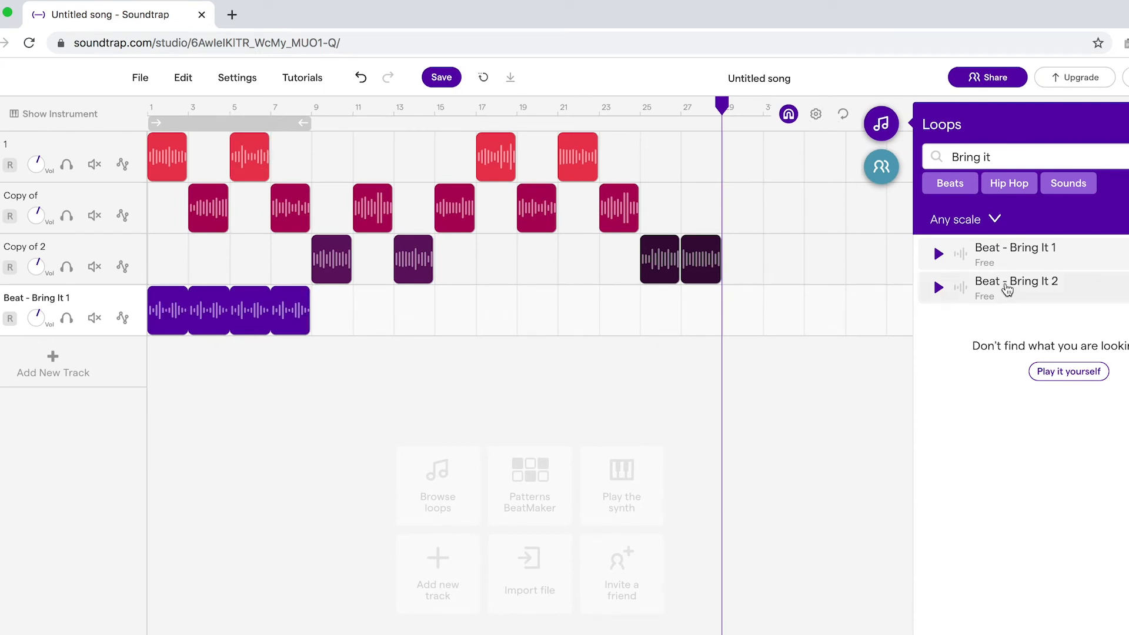
- Alternate two-bar Beat - Bring It 2 and Beat - Bring It 1 clips on the beat track from bar 9 to bar 17
{"action": "left_click_drag", "start_coordinate": [1007, 289], "coordinate": [331, 311]}
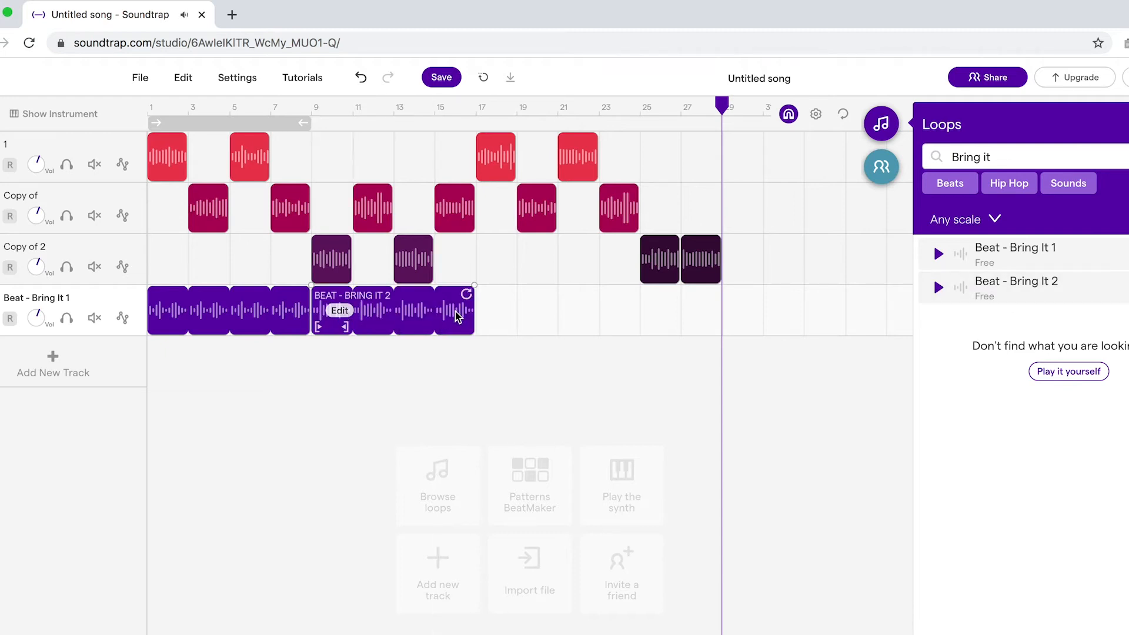
{"action": "left_click_drag", "start_coordinate": [470, 297], "coordinate": [348, 307]}
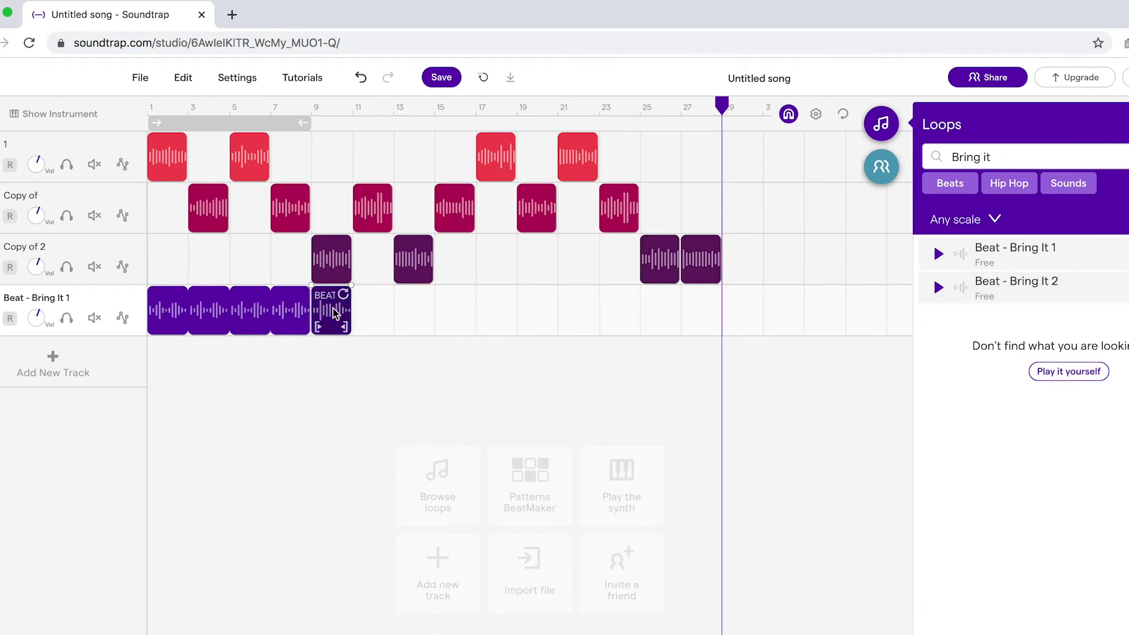
{"action": "left_click_drag", "start_coordinate": [1020, 256], "coordinate": [362, 309]}
{"action": "left_click_drag", "start_coordinate": [514, 295], "coordinate": [422, 324]}
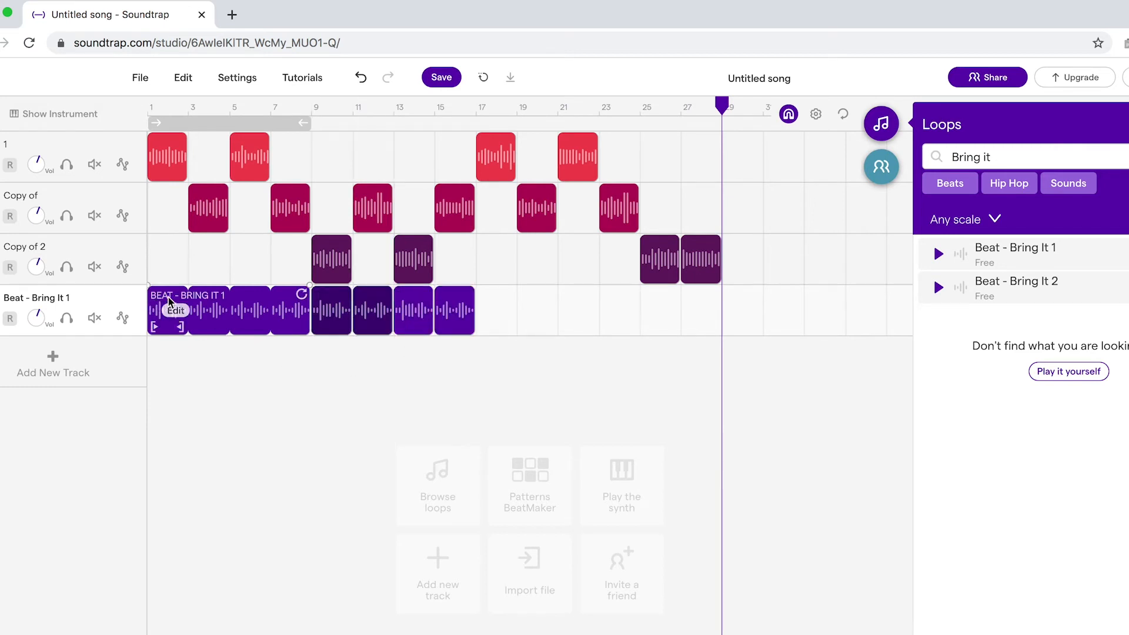
- Copy the opening Beat - Bring It 1 clip to bar 17 and add a two-bar Beat - Bring It 2 clip at bar 25
{"action": "left_click_drag", "start_coordinate": [168, 297], "coordinate": [488, 320]}
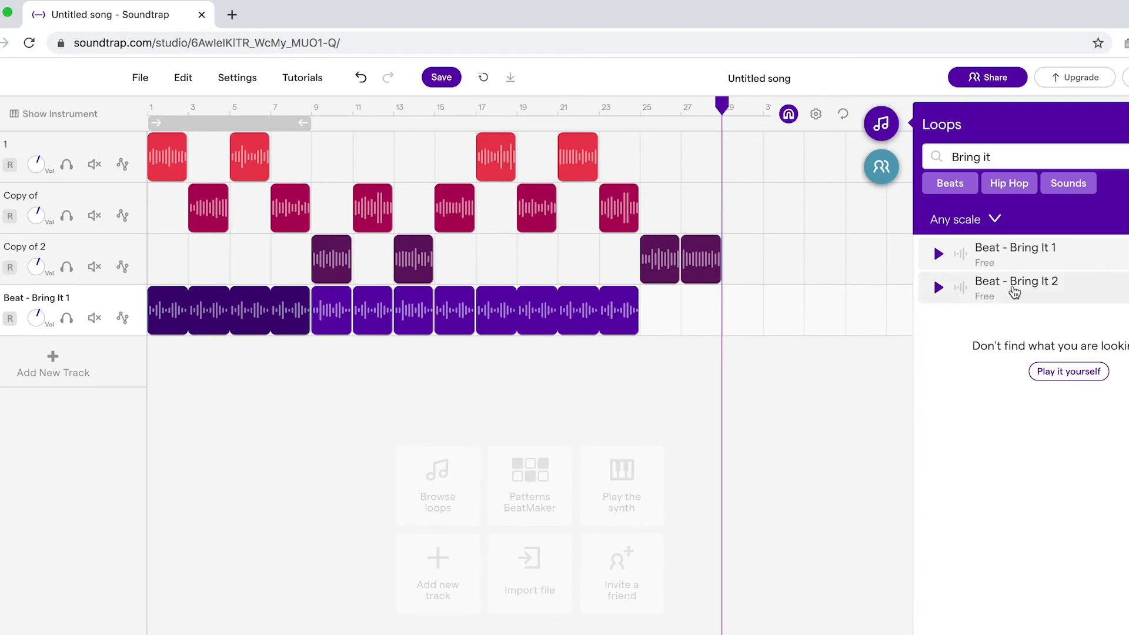
{"action": "left_click_drag", "start_coordinate": [1033, 298], "coordinate": [672, 323]}
{"action": "left_click_drag", "start_coordinate": [802, 304], "coordinate": [694, 307]}
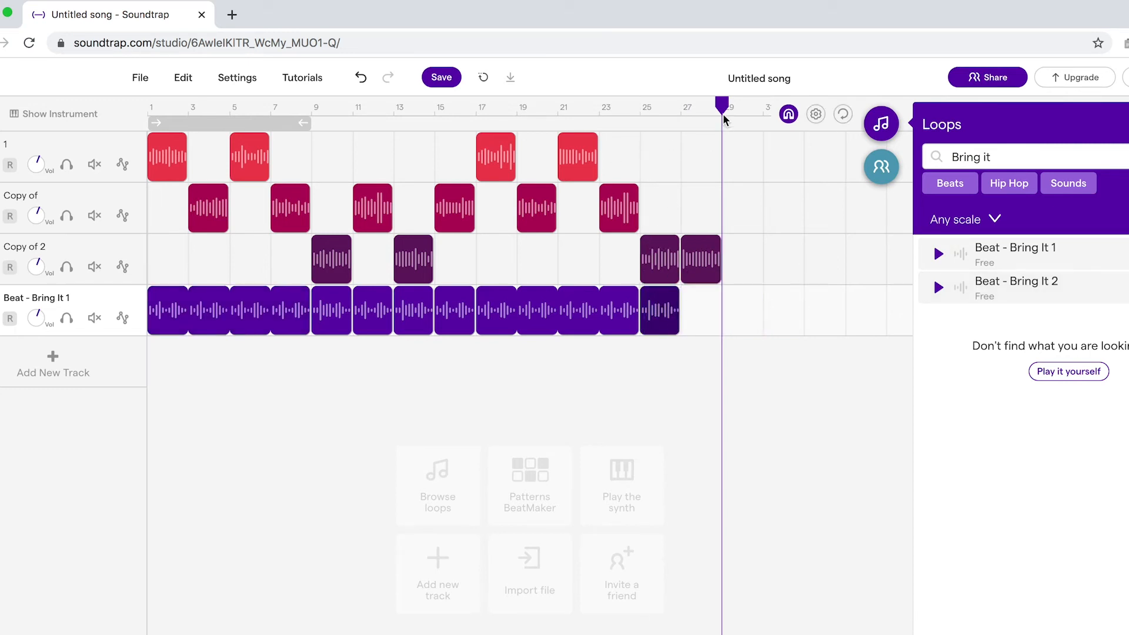
- Play back the arranged chords with the beat from bar 1
{"action": "left_click_drag", "start_coordinate": [714, 112], "coordinate": [150, 109]}
{"action": "key", "text": "space"}
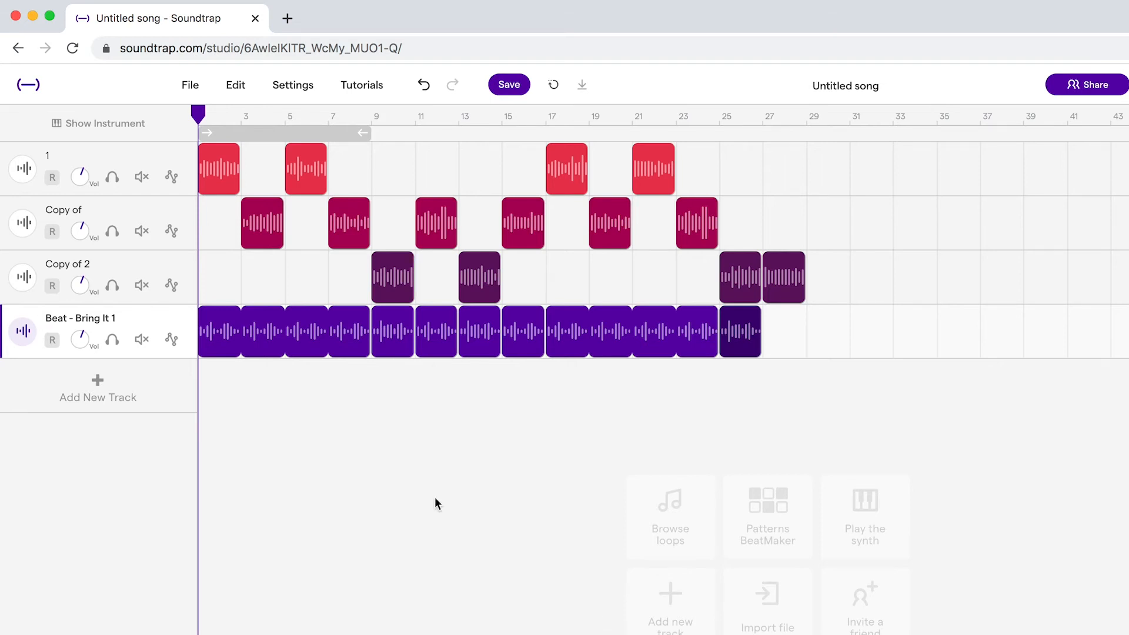
- Add a new synthesizer track and give it the Sweeping Repeat preset from the Rhythmic synths
{"action": "left_click", "coordinate": [98, 387]}
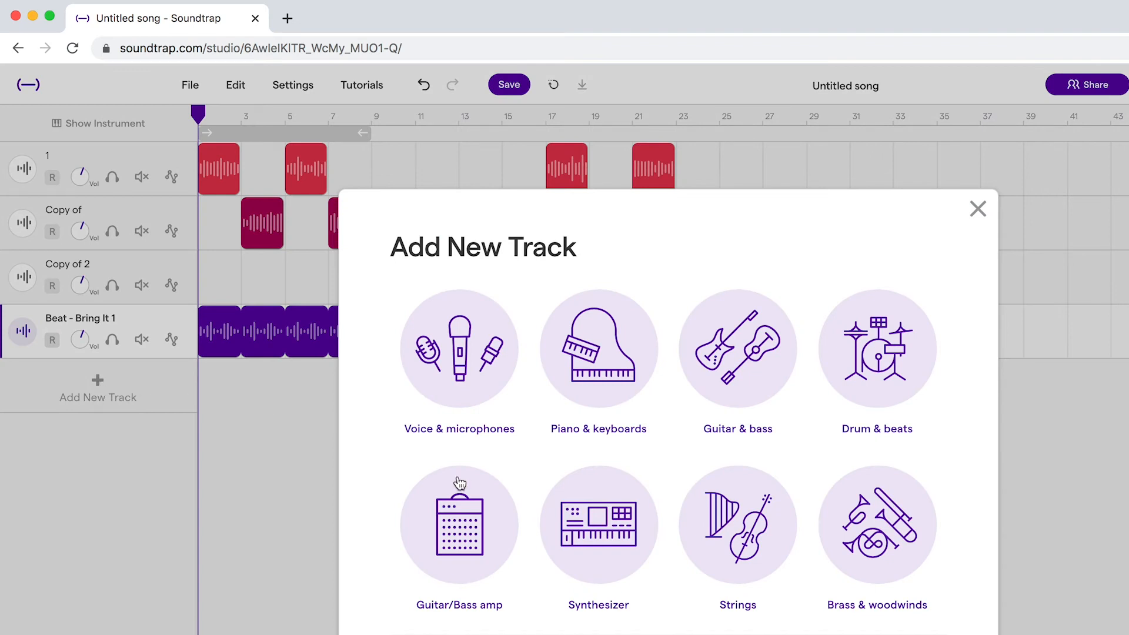
{"action": "left_click", "coordinate": [623, 546]}
{"action": "left_click", "coordinate": [391, 523]}
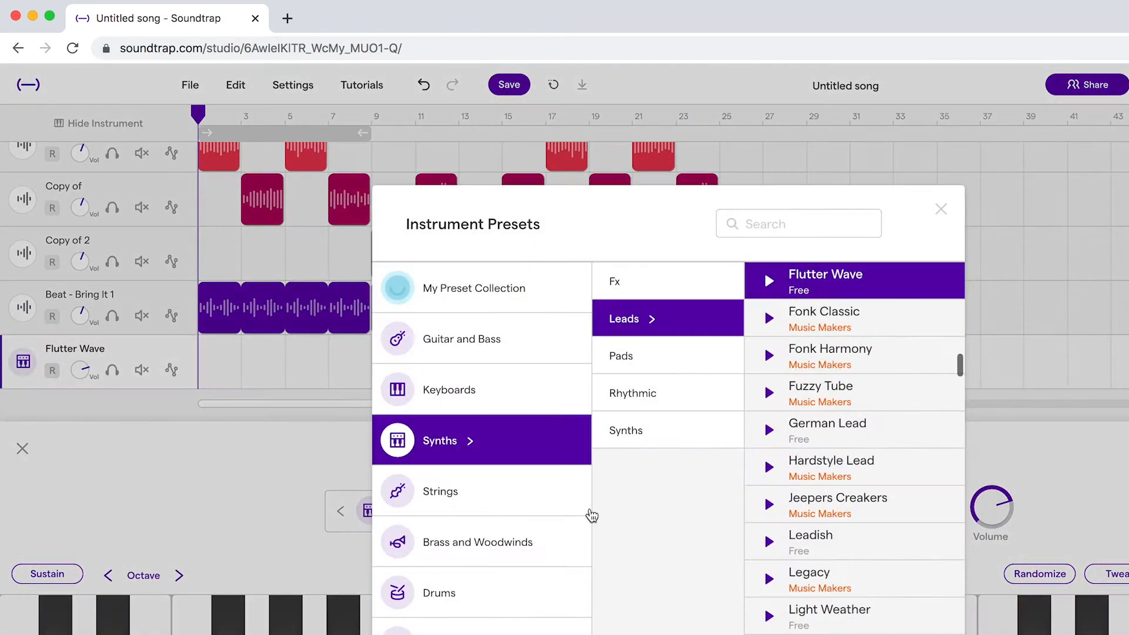
{"action": "left_click", "coordinate": [644, 394]}
{"action": "scroll", "coordinate": [841, 568], "scroll_direction": "down", "scroll_amount": 6}
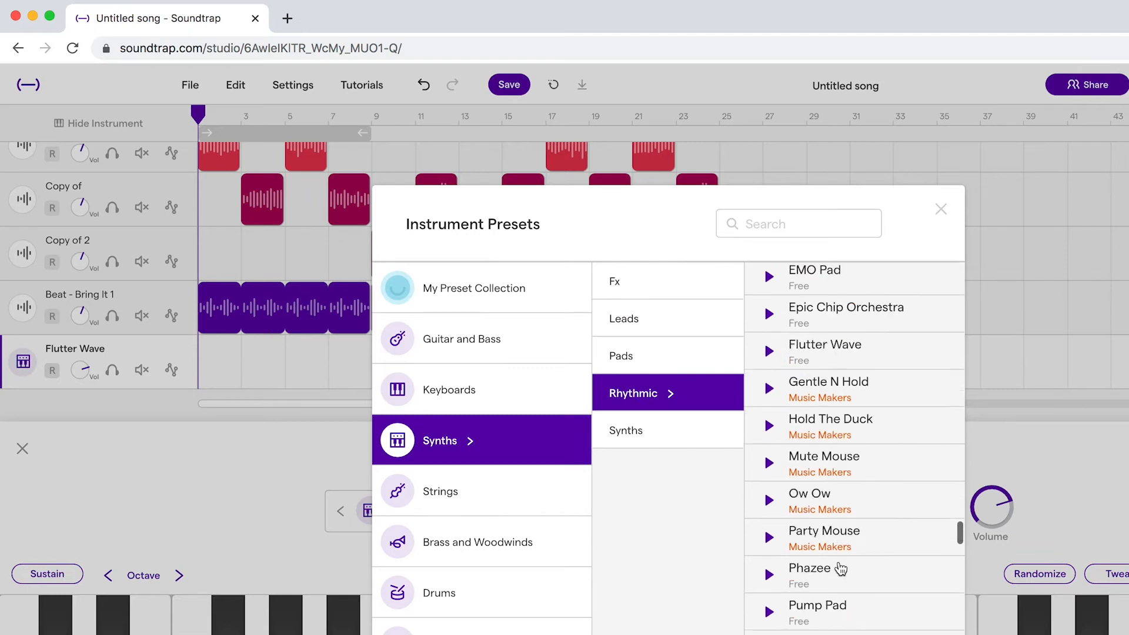
{"action": "scroll", "coordinate": [856, 501], "scroll_direction": "down", "scroll_amount": 2}
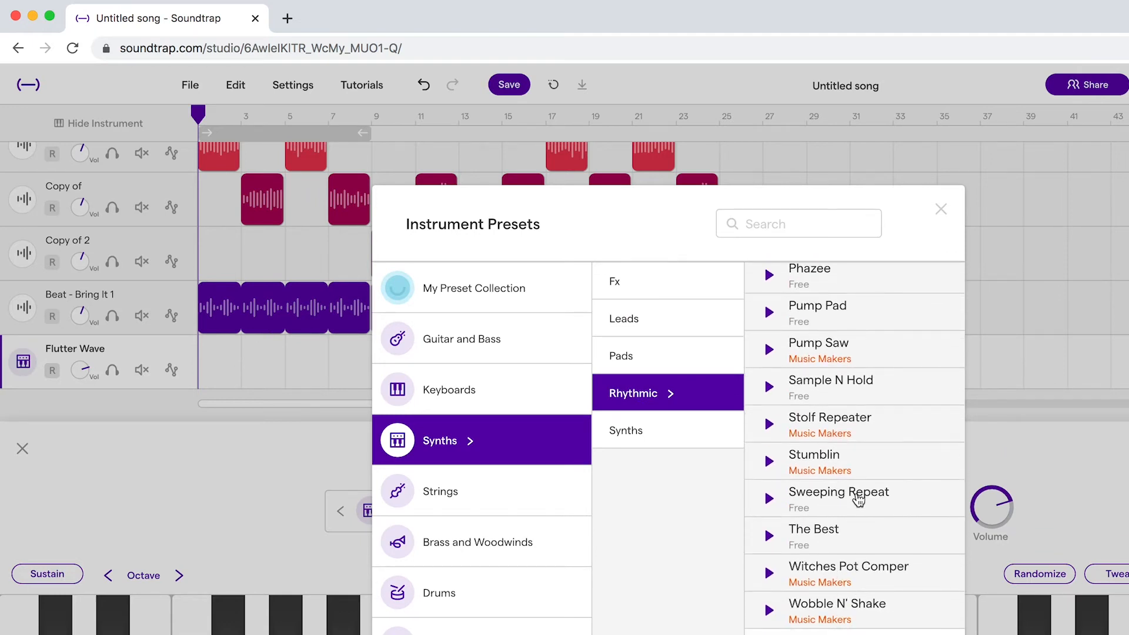
{"action": "left_click", "coordinate": [857, 498]}
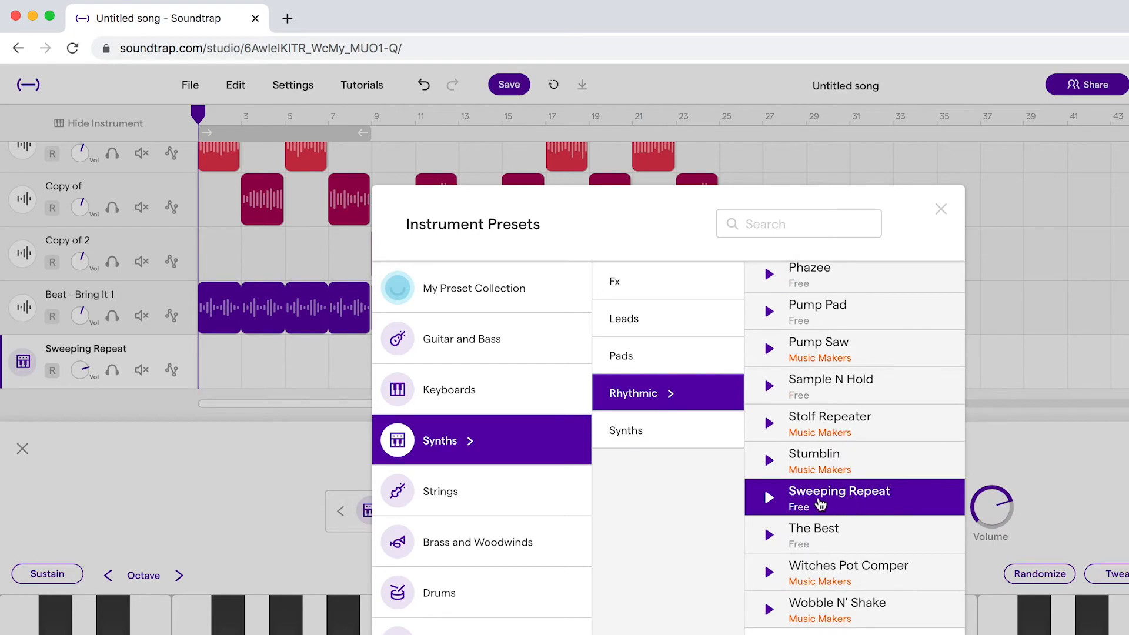
- Try out a few notes on the Sweeping Repeat synth and play back the song
{"action": "key", "text": "f"}
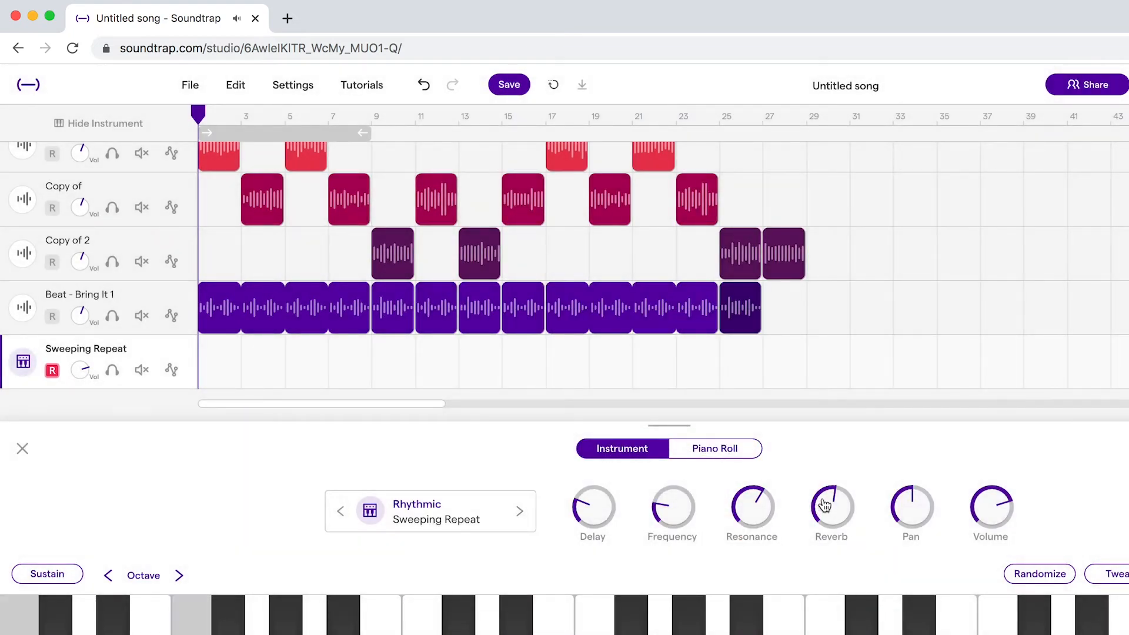
{"action": "key", "text": "s"}
{"action": "key", "text": "g"}
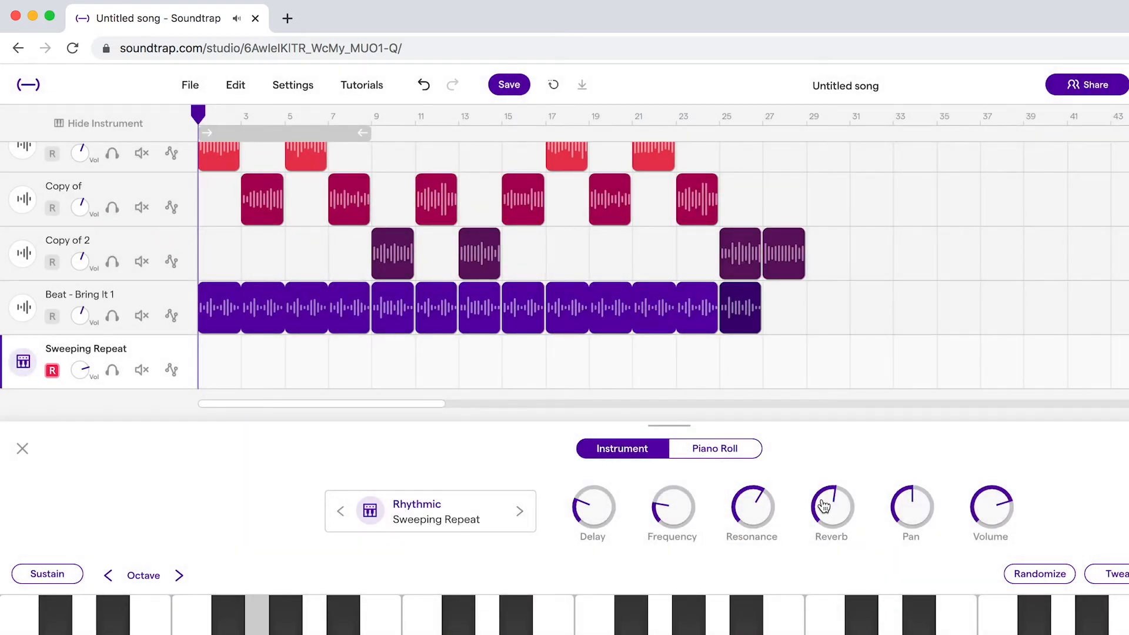
{"action": "key", "text": "a"}
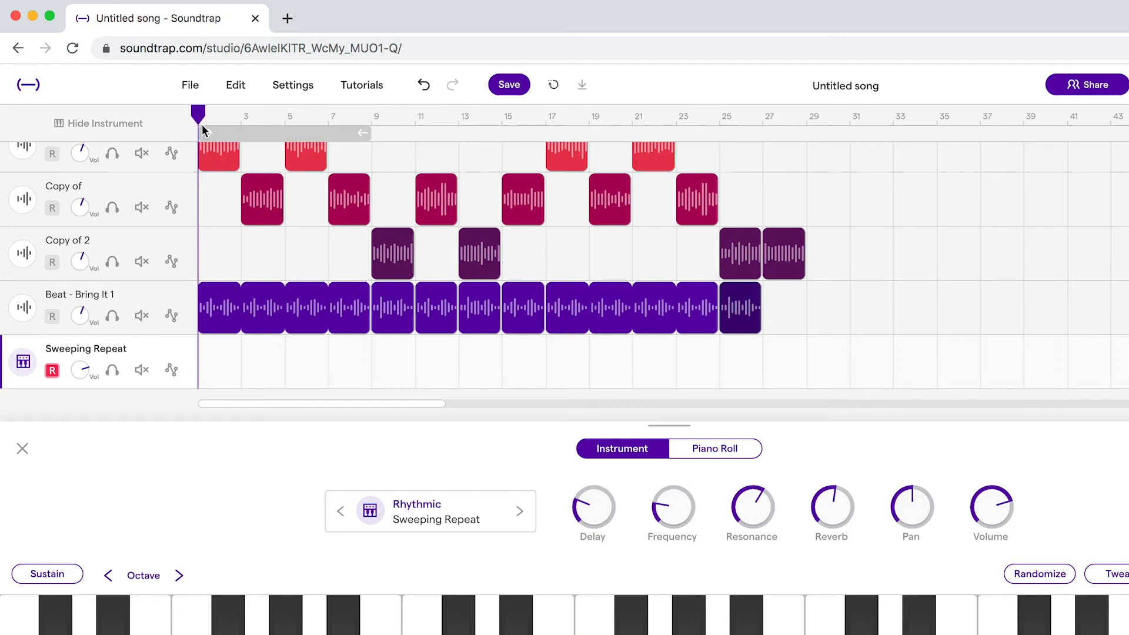
{"action": "key", "text": "space"}
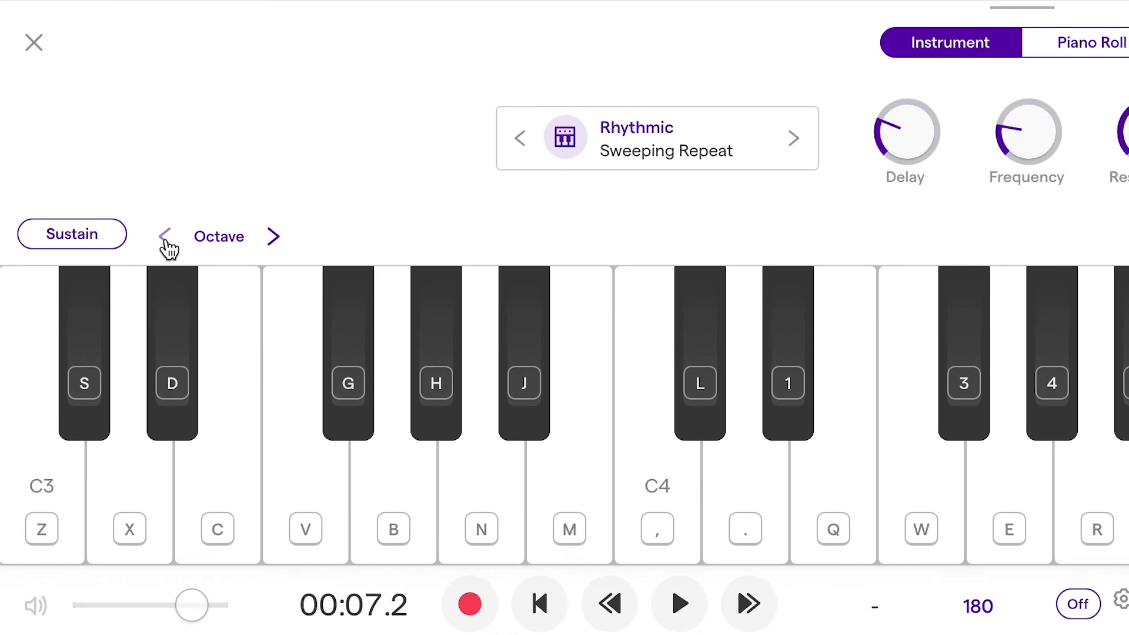
- Lower the Sweeping Repeat keyboard by two octaves to start at C1 and try the C and F notes
{"action": "left_click", "coordinate": [166, 241]}
{"action": "left_click", "coordinate": [166, 241]}
{"action": "key", "text": "z"}
{"action": "key", "text": "v"}
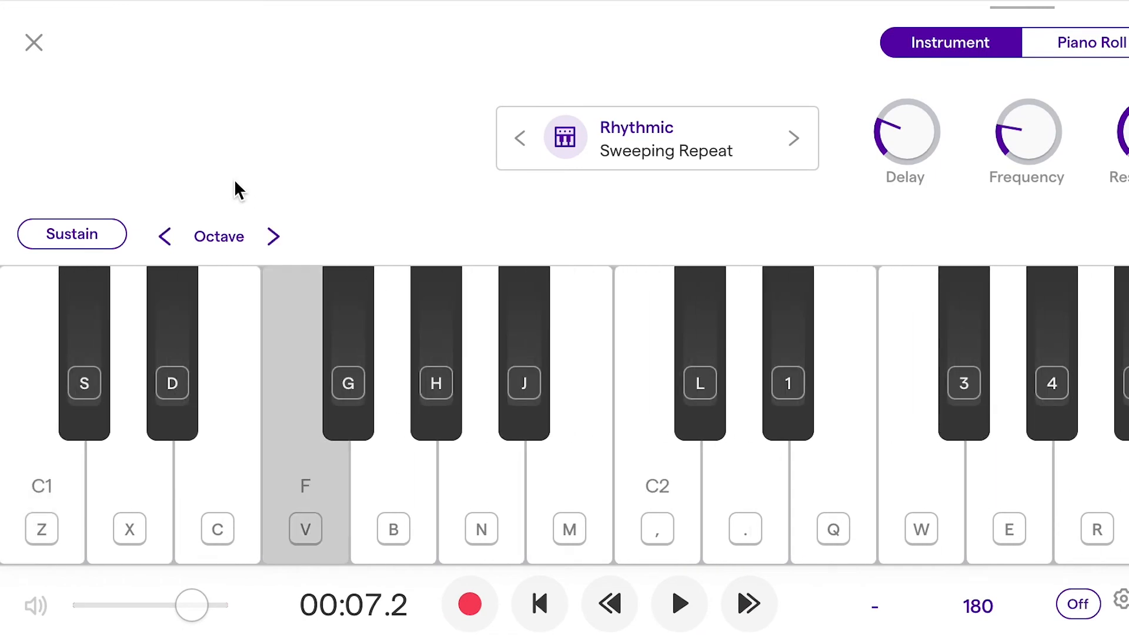
- Lower the keyboard one more octave to C0 and try the C, D, F and G notes
{"action": "left_click", "coordinate": [166, 240]}
{"action": "key", "text": "z"}
{"action": "key", "text": "v"}
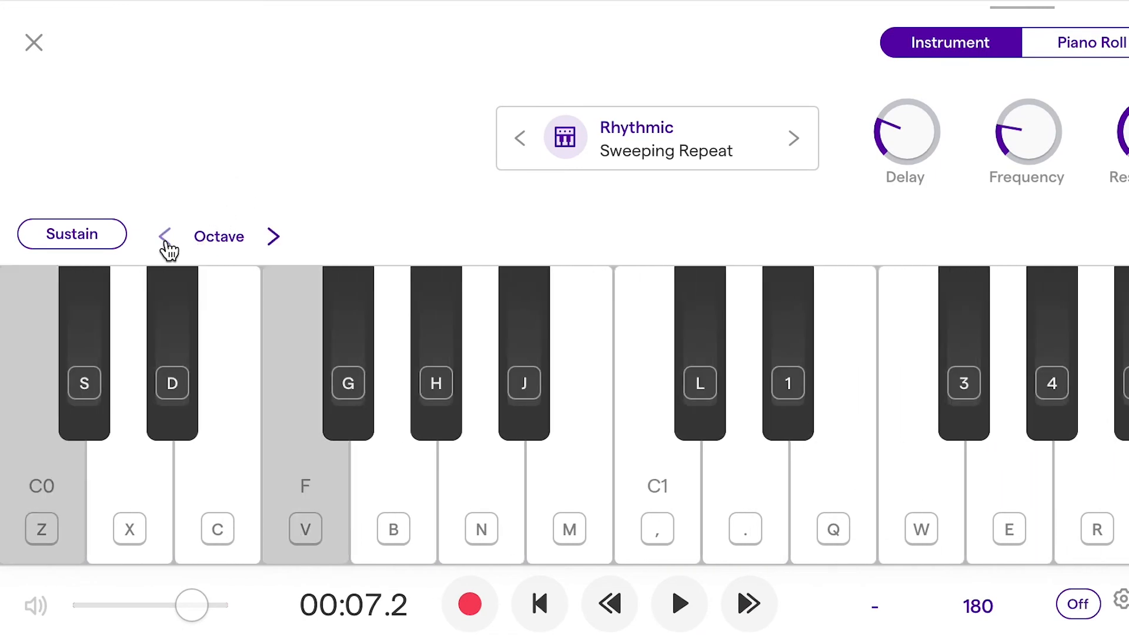
{"action": "key", "text": "x"}
{"action": "key", "text": "b"}
{"action": "key", "text": "z"}
{"action": "key", "text": "v"}
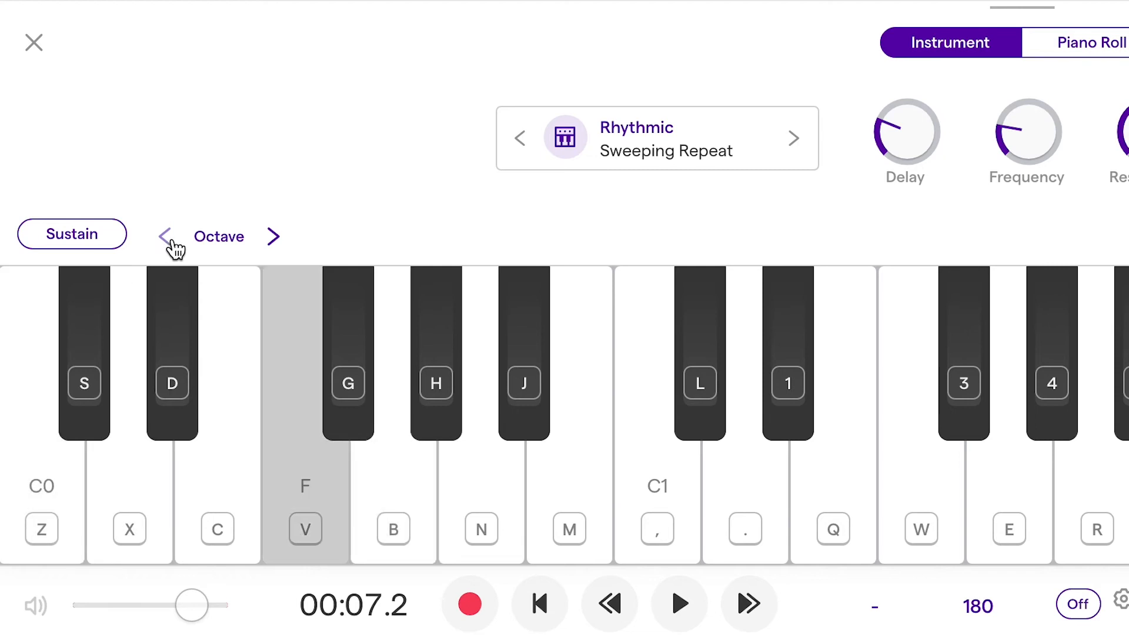
{"action": "key", "text": "x"}
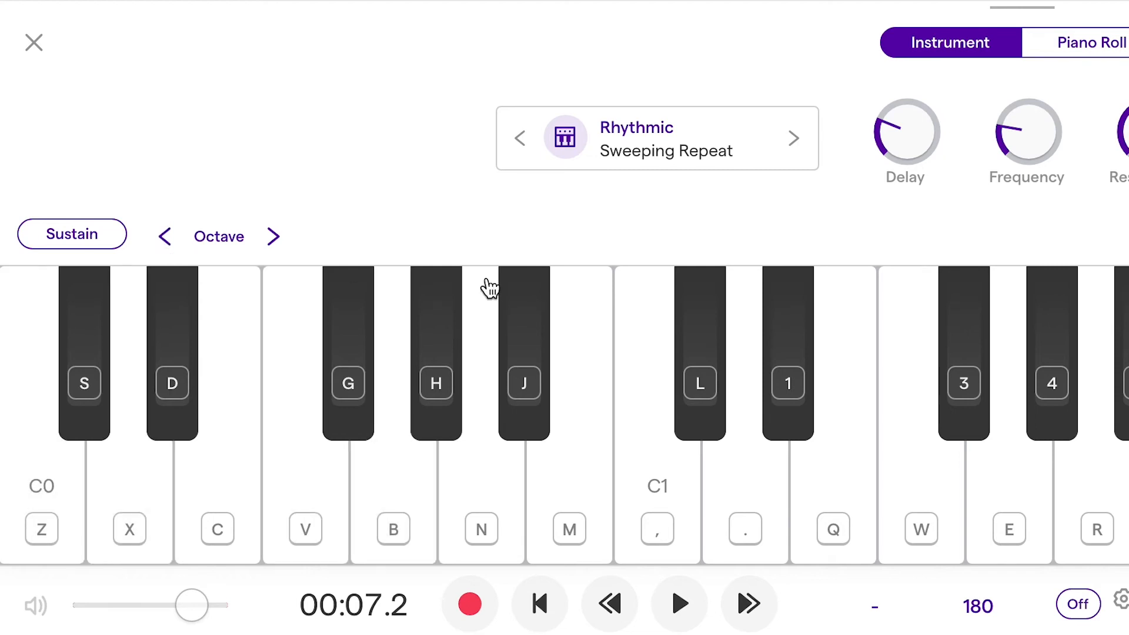
{"action": "key", "text": "z"}
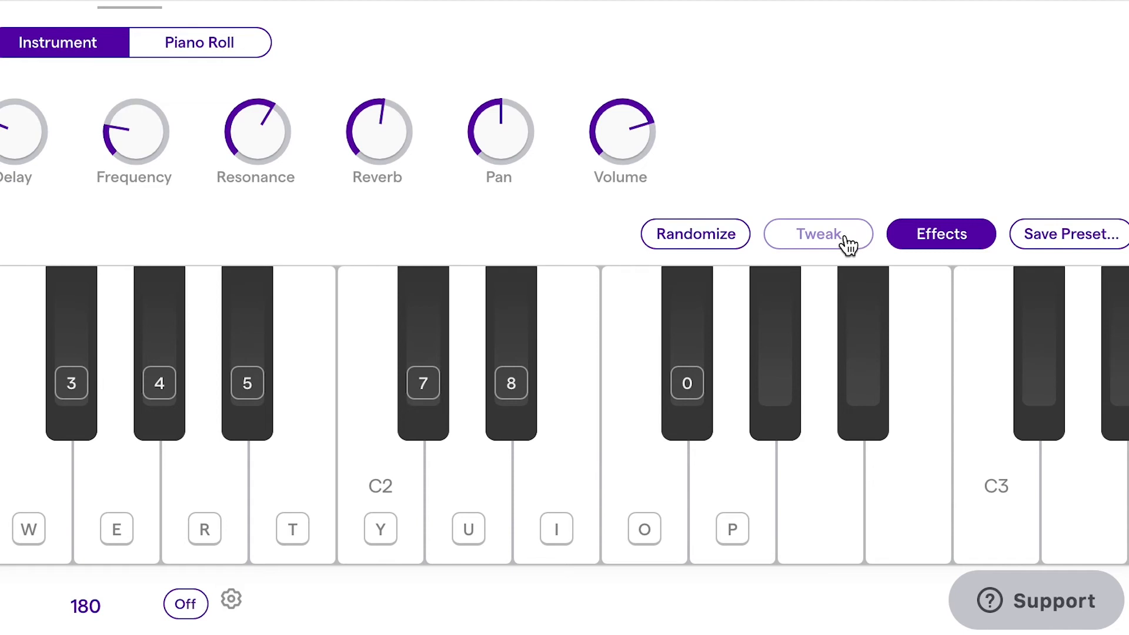
- Open the synth's detailed sound settings and set the oscillator 2 waveform to noise
{"action": "left_click", "coordinate": [847, 243]}
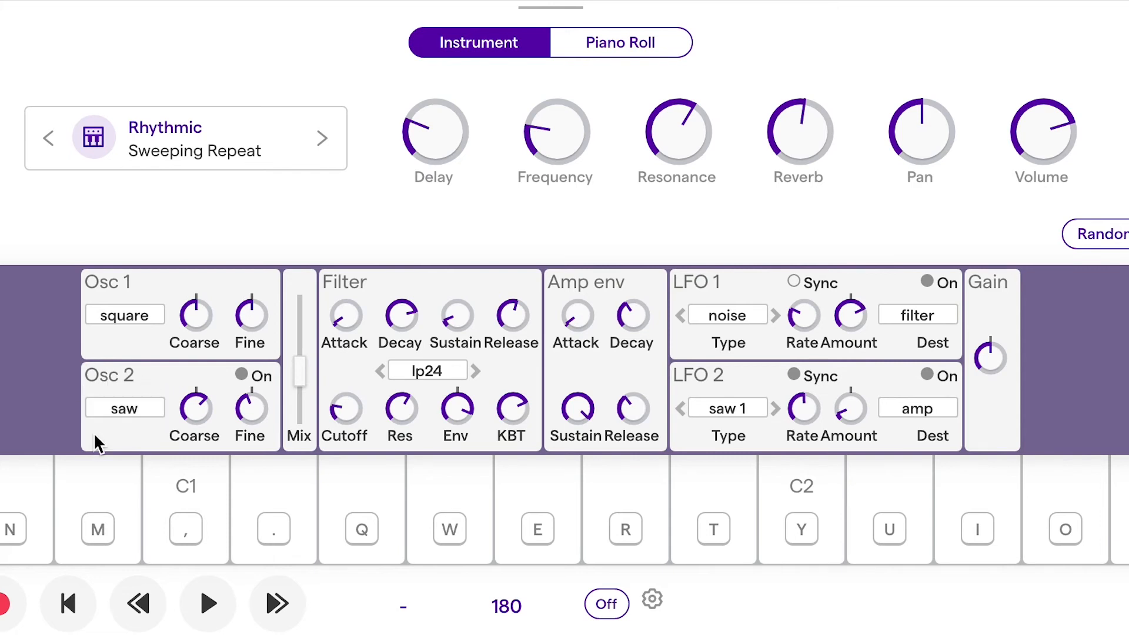
{"action": "left_click", "coordinate": [154, 419]}
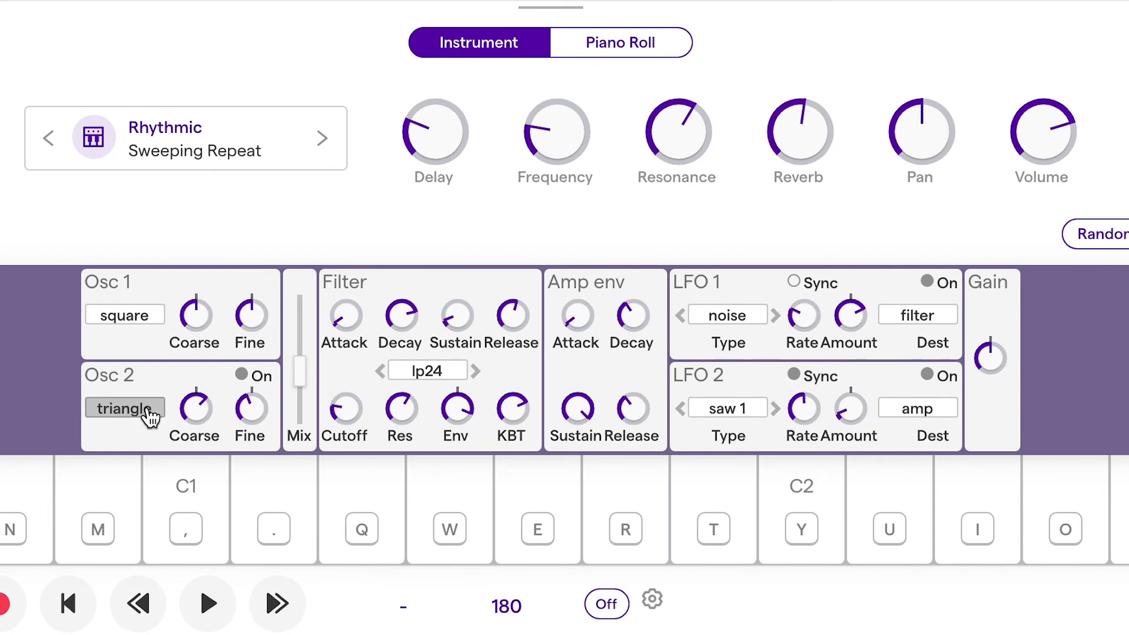
{"action": "left_click", "coordinate": [153, 419]}
{"action": "left_click", "coordinate": [150, 421]}
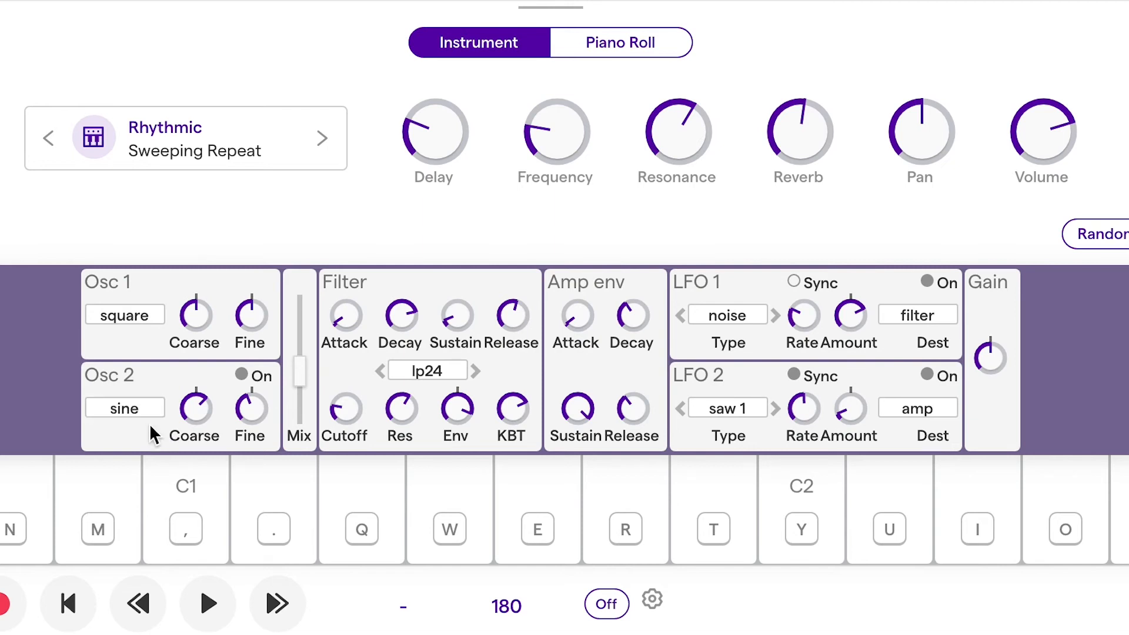
{"action": "left_click", "coordinate": [147, 418]}
- Raise the synth's filter cutoff to about three quarters of its range
{"action": "left_click_drag", "start_coordinate": [348, 445], "coordinate": [338, 357]}
{"action": "left_click_drag", "start_coordinate": [349, 417], "coordinate": [334, 361]}
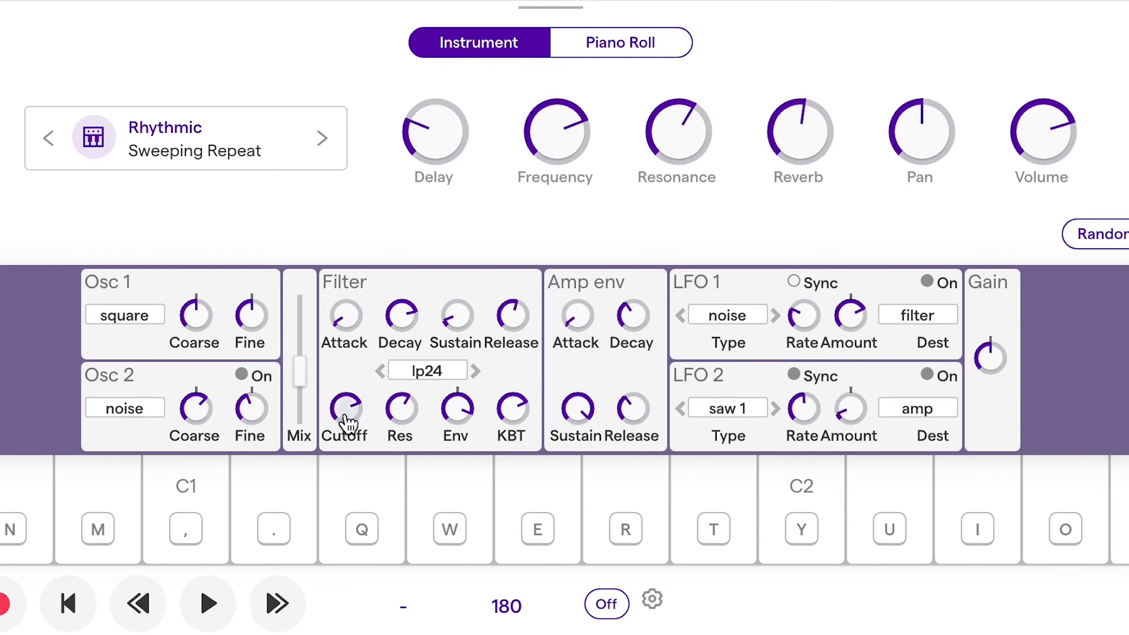
{"action": "mouse_move", "coordinate": [349, 422]}
{"action": "left_mouse_down"}
{"action": "mouse_move", "coordinate": [345, 390]}
{"action": "mouse_move", "coordinate": [345, 443]}
{"action": "left_mouse_up"}
{"action": "left_click_drag", "start_coordinate": [243, 415], "coordinate": [244, 415]}
- Cycle oscillator 2 through the saw, triangle and other waveforms for comparison and return it to noise
{"action": "left_click", "coordinate": [117, 418]}
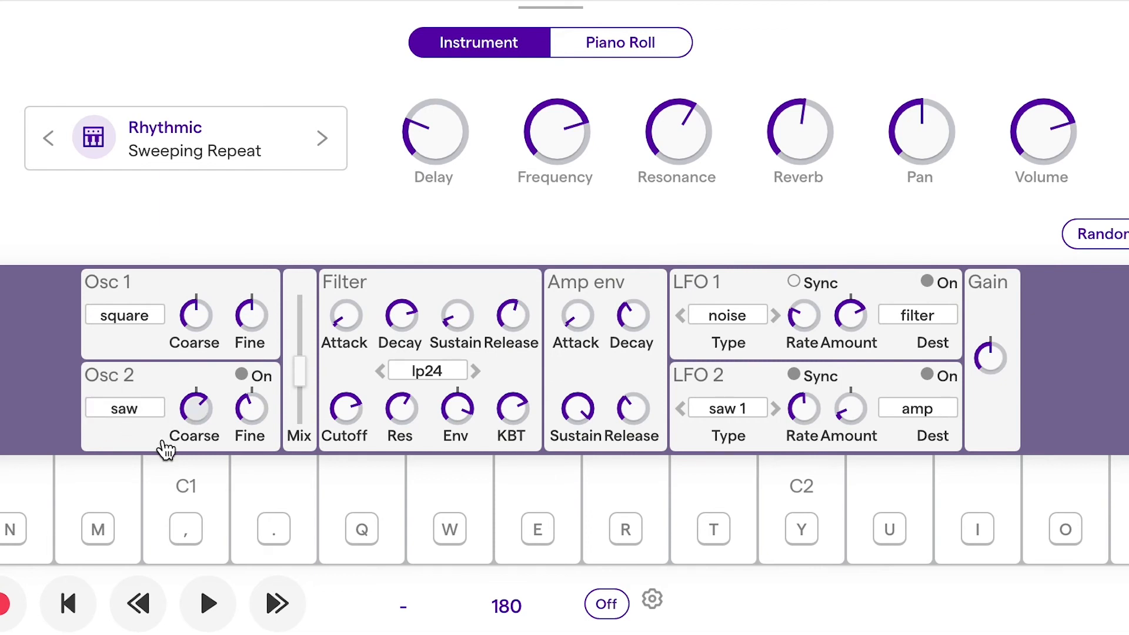
{"action": "left_click", "coordinate": [145, 411]}
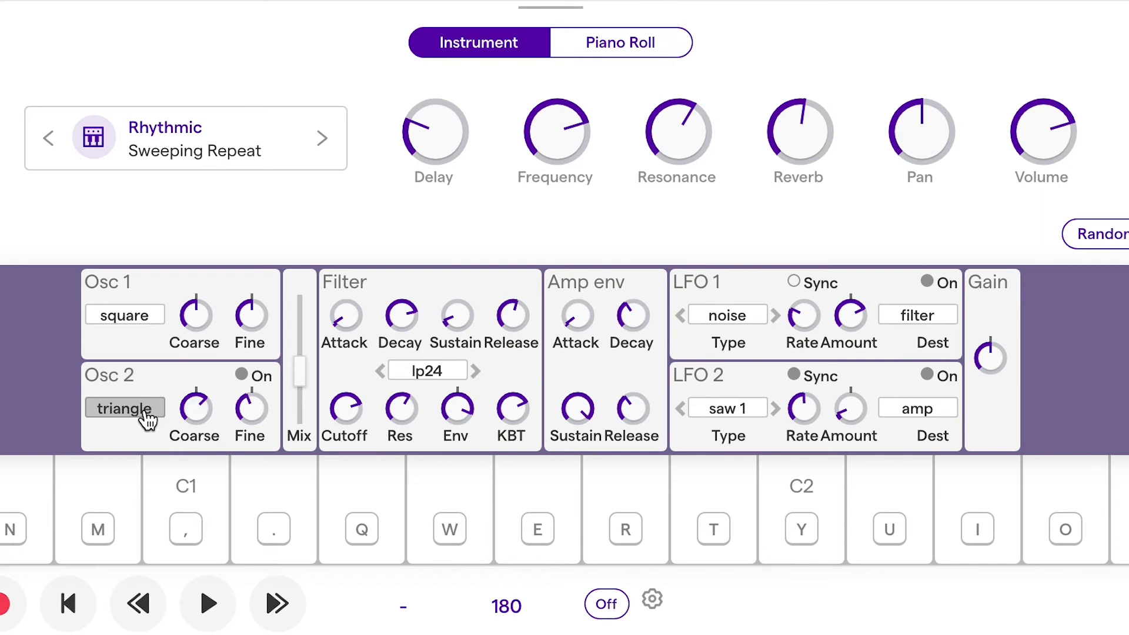
{"action": "left_click", "coordinate": [146, 414]}
{"action": "left_click", "coordinate": [146, 413]}
{"action": "left_click", "coordinate": [146, 413]}
- Move the oscillator mix upward from its midpoint and increase the filter resonance
{"action": "left_click_drag", "start_coordinate": [299, 374], "coordinate": [313, 313]}
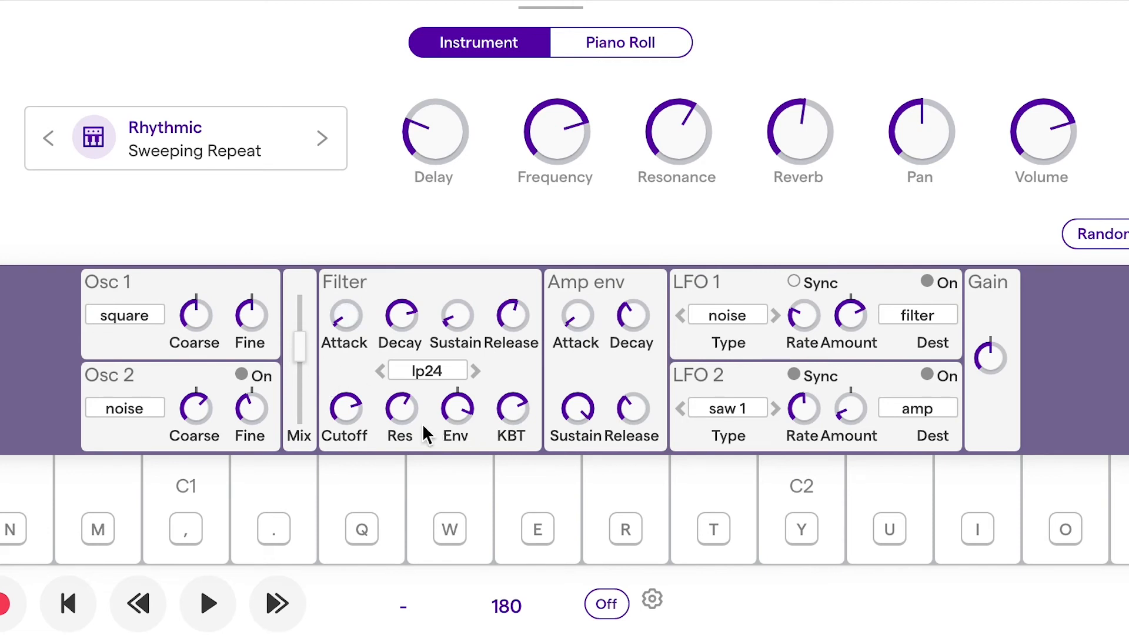
{"action": "left_click_drag", "start_coordinate": [405, 414], "coordinate": [403, 399]}
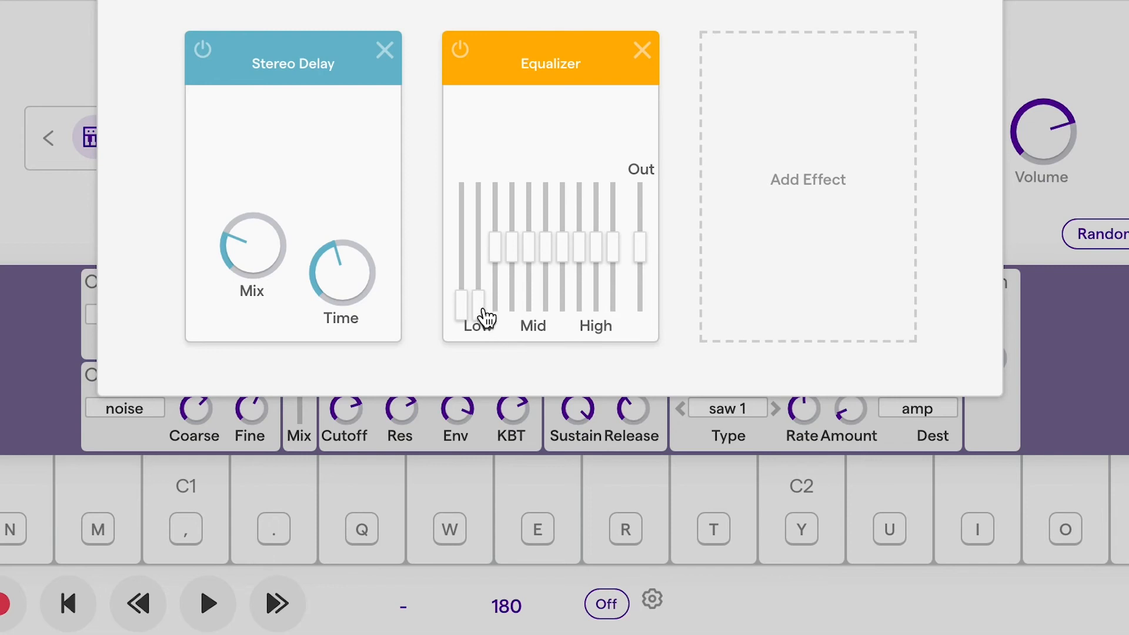
- Raise the synth equalizer's two lowest bands well above the centre and the third band slightly
{"action": "left_click_drag", "start_coordinate": [480, 309], "coordinate": [489, 182]}
{"action": "left_click_drag", "start_coordinate": [465, 295], "coordinate": [468, 149]}
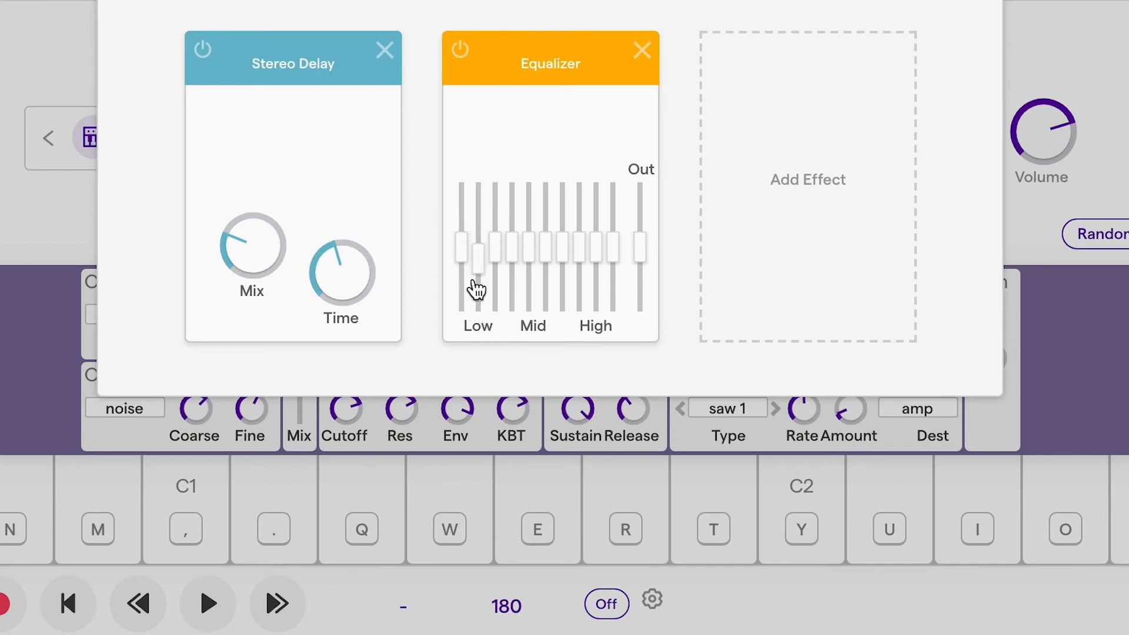
{"action": "left_click_drag", "start_coordinate": [475, 264], "coordinate": [478, 203]}
{"action": "left_click_drag", "start_coordinate": [455, 247], "coordinate": [504, 218]}
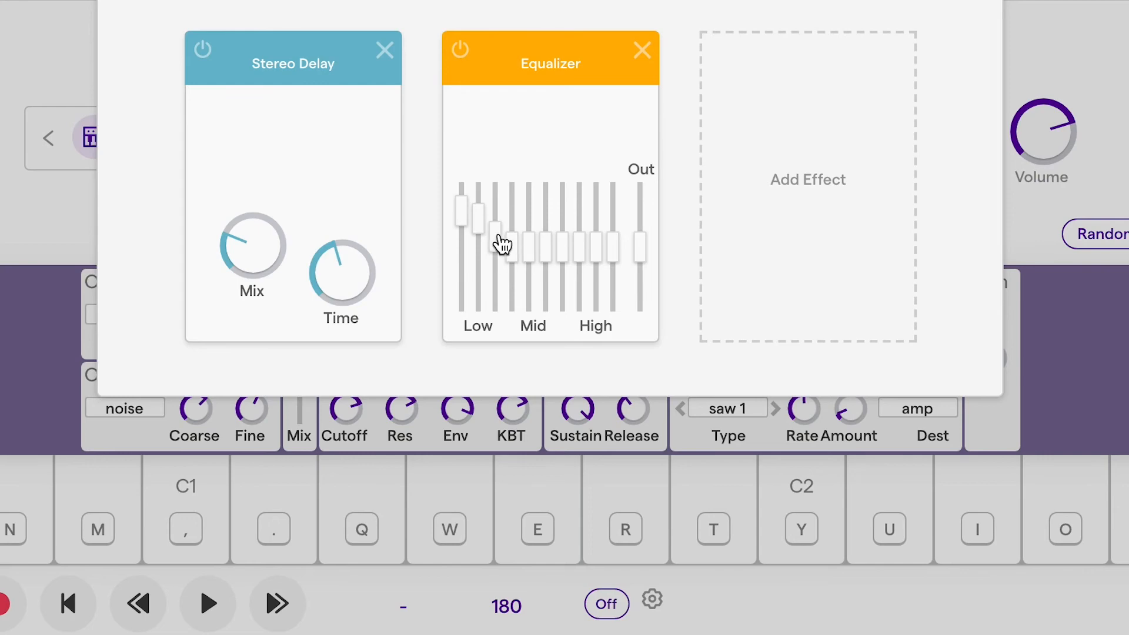
{"action": "left_click_drag", "start_coordinate": [482, 226], "coordinate": [482, 221]}
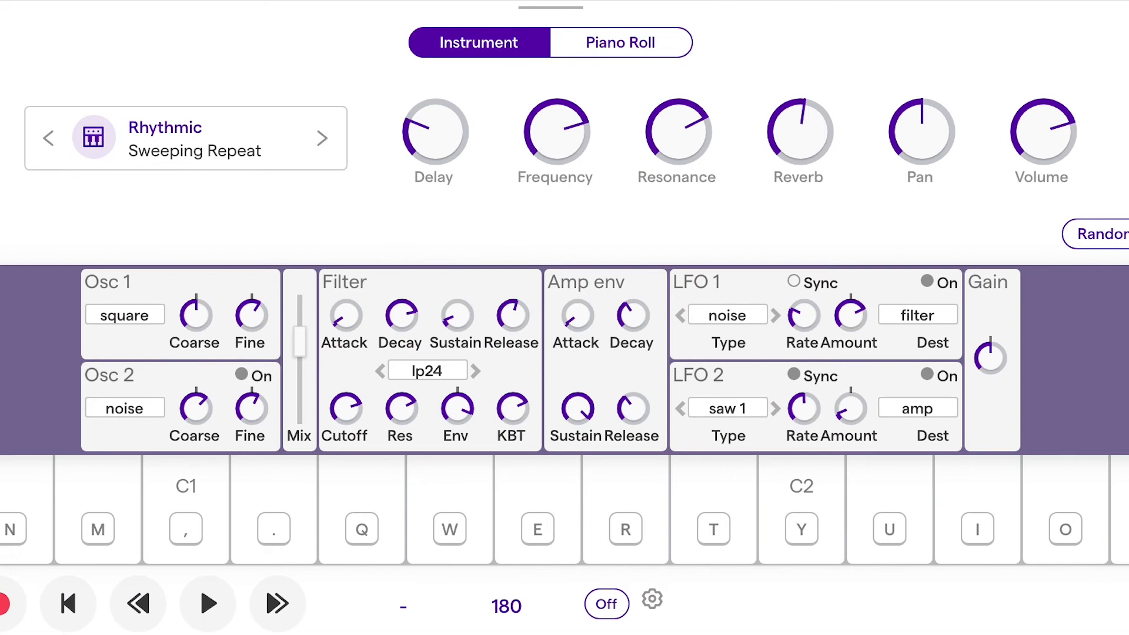
- Play back the song and try the C, F and D notes of the C1 octave on the tweaked synth
{"action": "key", "text": "space"}
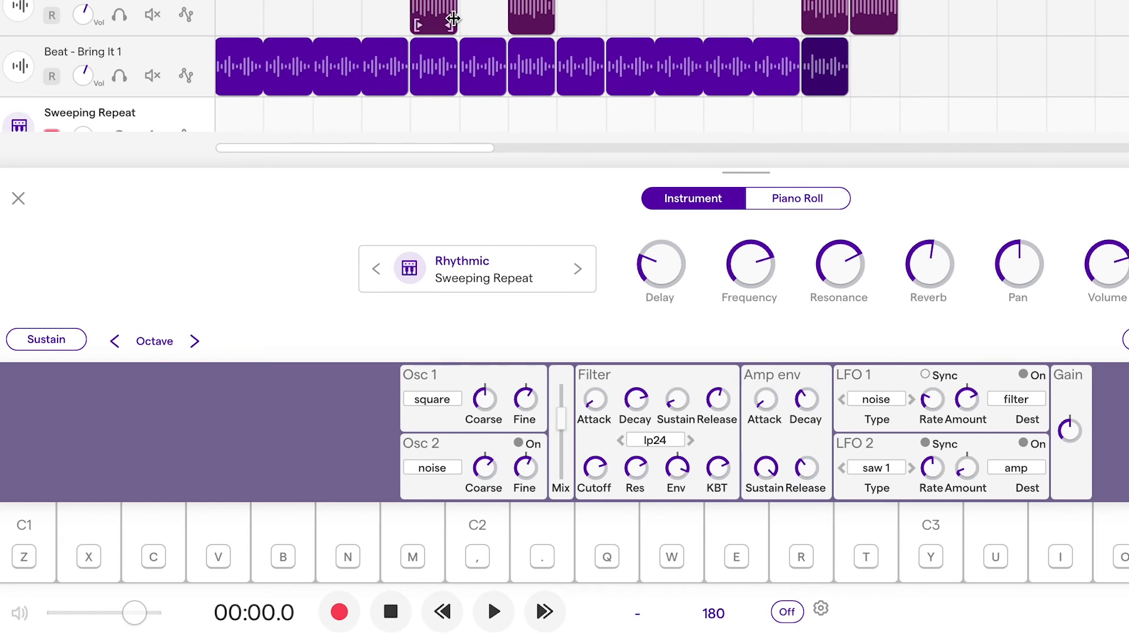
{"action": "key", "text": "z"}
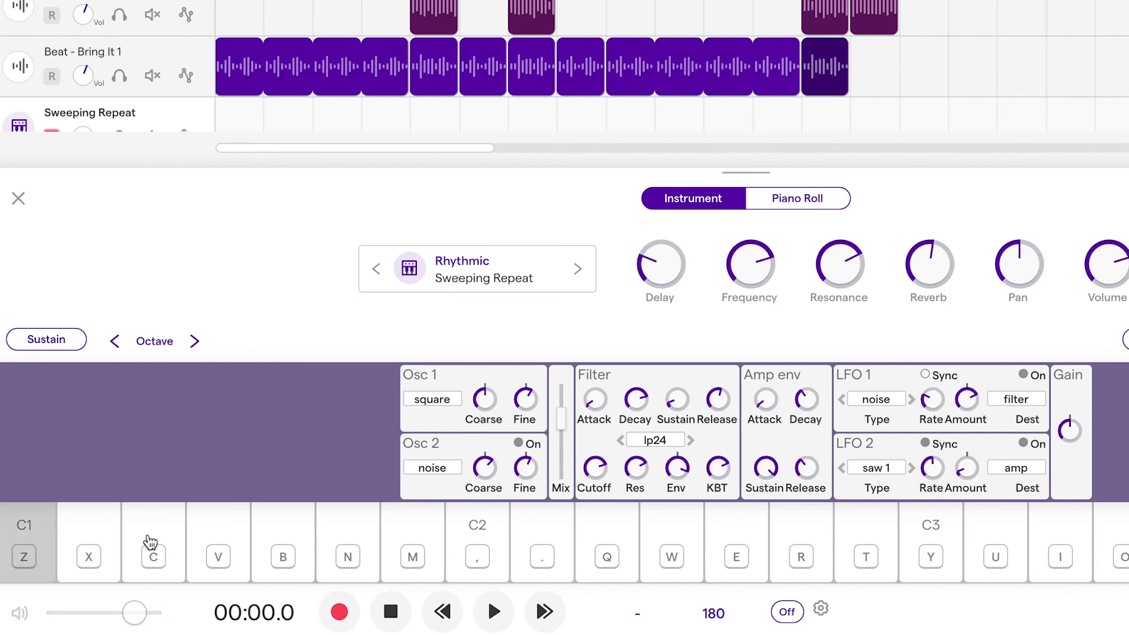
{"action": "key", "text": "v"}
{"action": "key", "text": "x"}
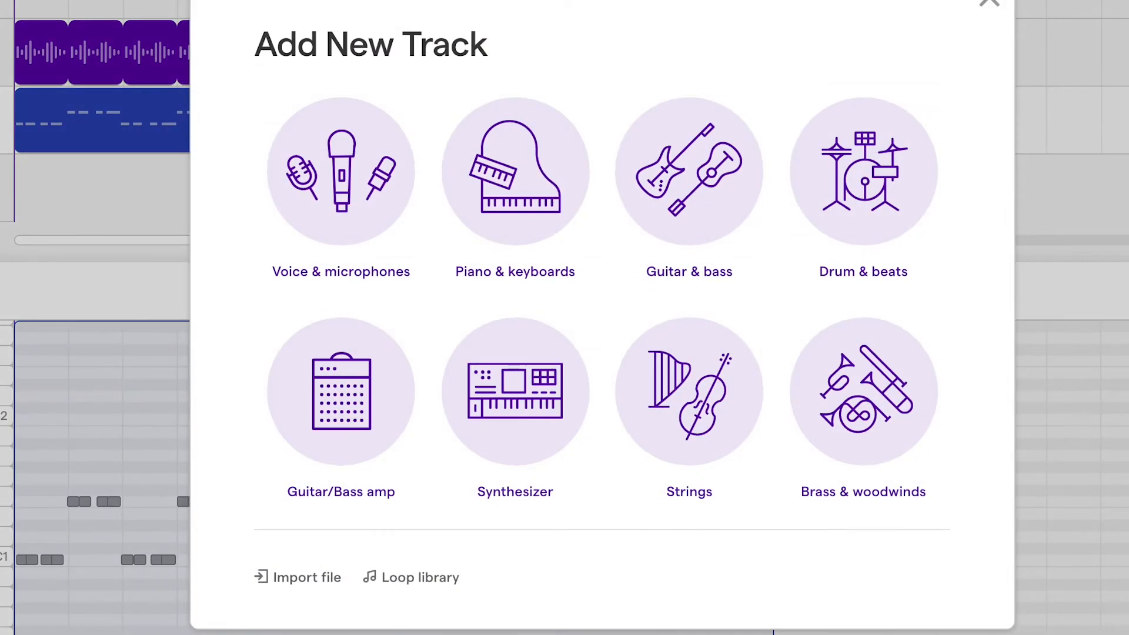
- Add another synthesizer track and give it the Pump Pad preset from the Rhythmic synths
{"action": "left_click", "coordinate": [536, 448]}
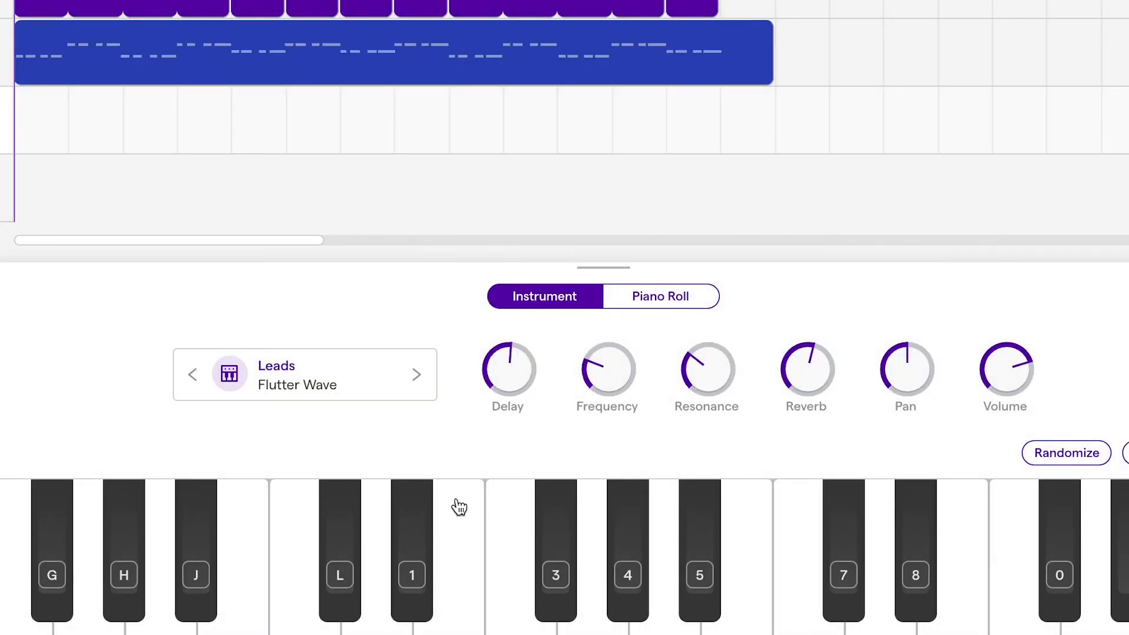
{"action": "left_click", "coordinate": [297, 368]}
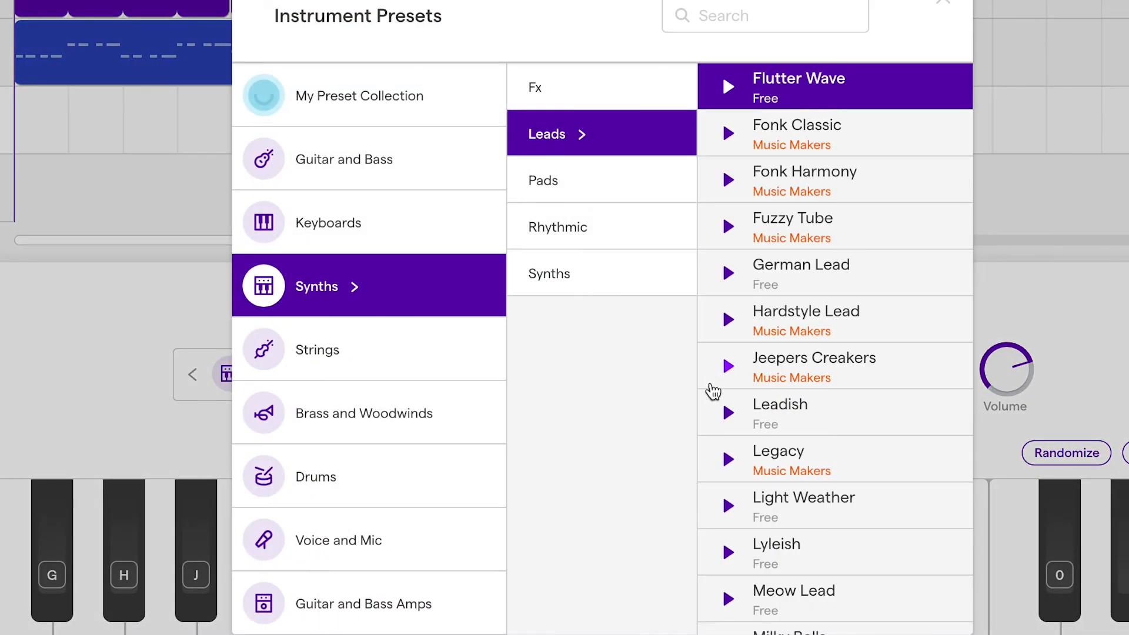
{"action": "scroll", "coordinate": [817, 582], "scroll_direction": "down", "scroll_amount": 10}
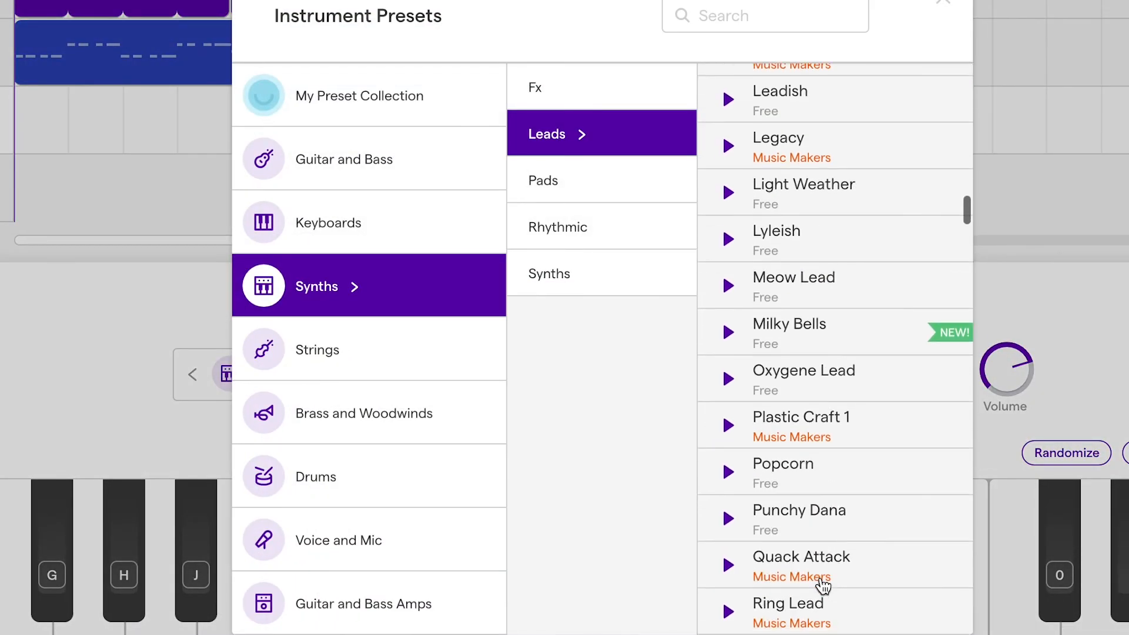
{"action": "left_click", "coordinate": [602, 232]}
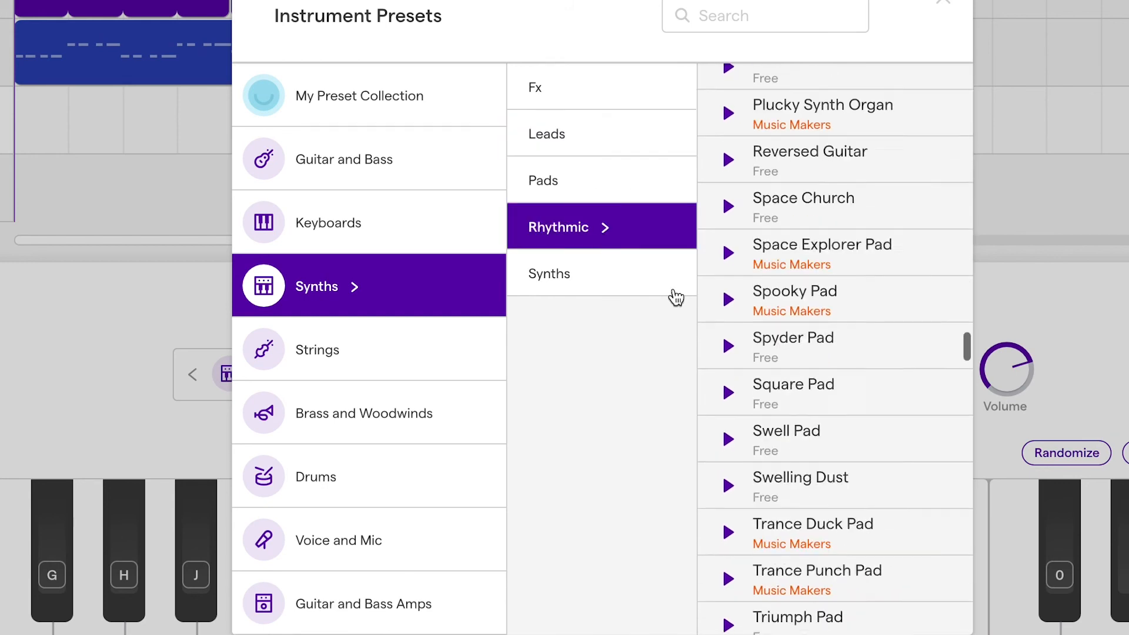
{"action": "scroll", "coordinate": [859, 364], "scroll_direction": "down", "scroll_amount": 8}
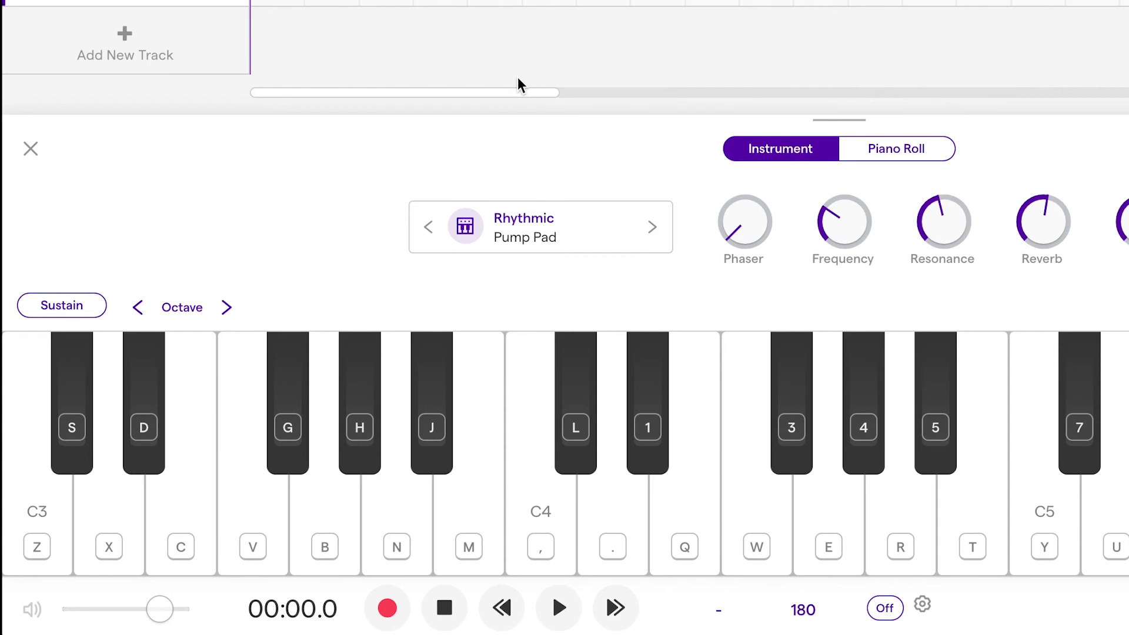
- Try the E, G and F notes of the C3 octave on the Pump Pad synth
{"action": "key", "text": "c"}
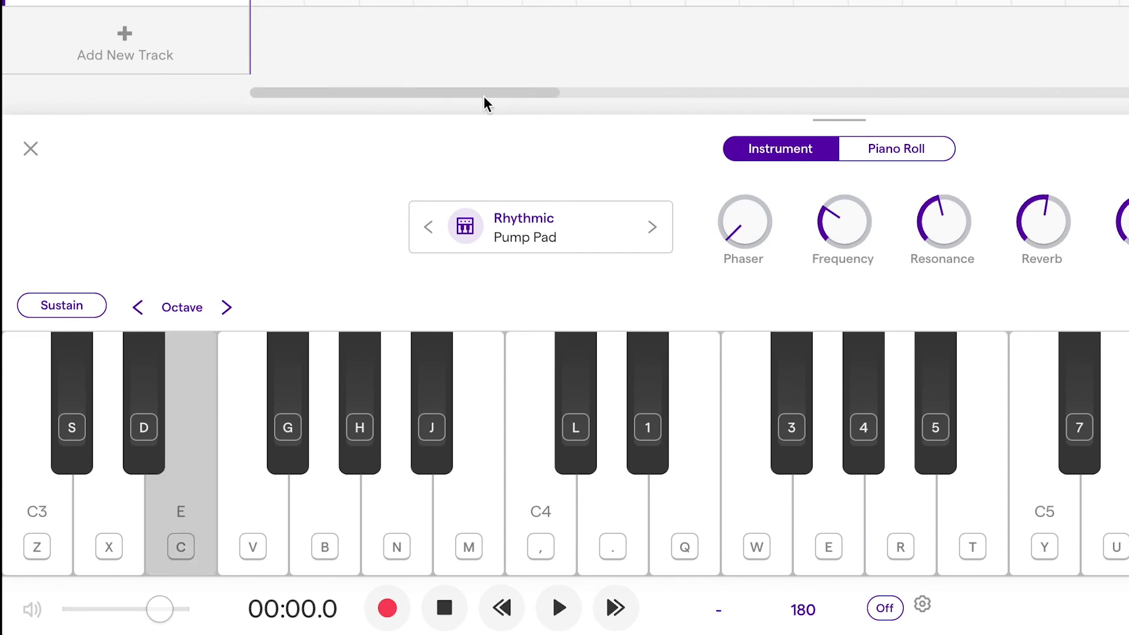
{"action": "key", "text": "b"}
{"action": "key", "text": "v"}
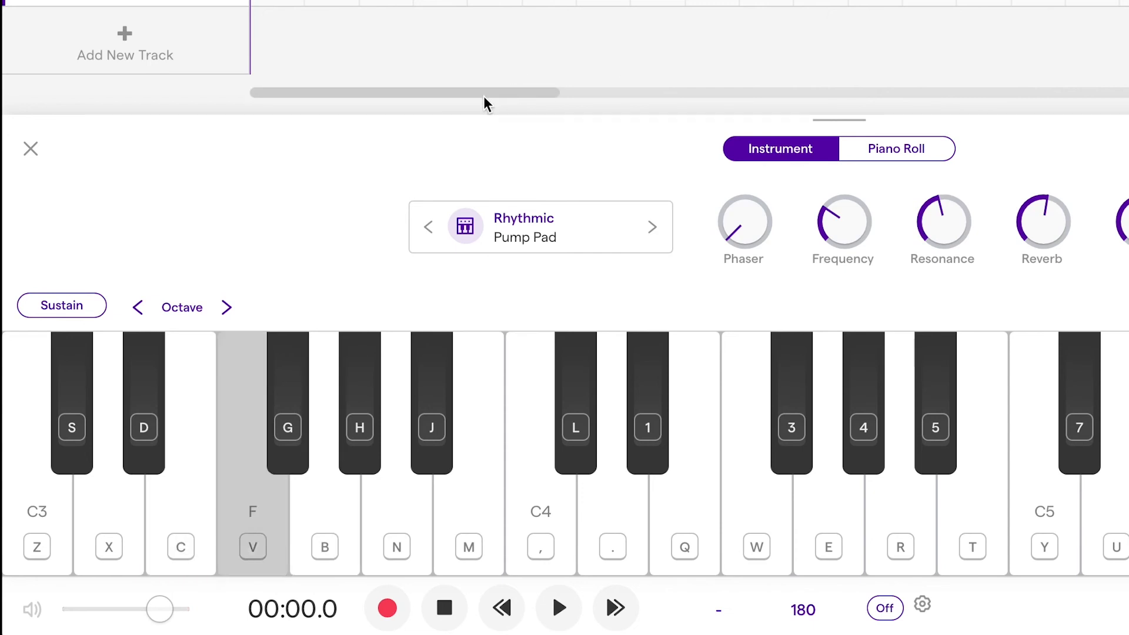
- Try the A and G notes of the C3 octave on the Pump Pad synth
{"action": "key", "text": "n"}
{"action": "key", "text": "b"}
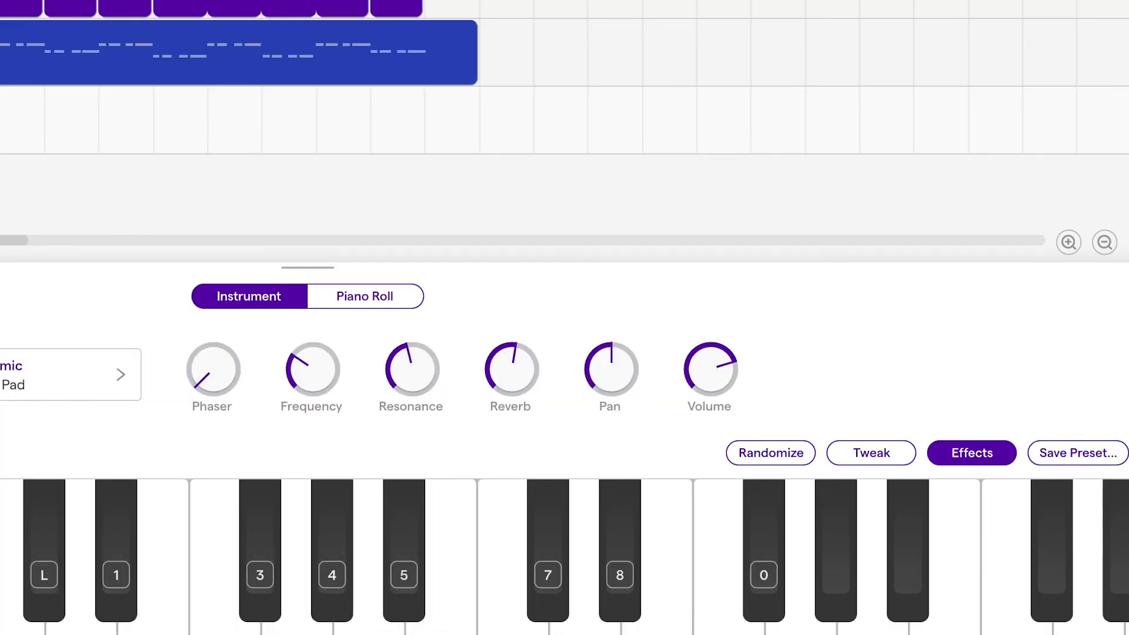
- Raise the Pump Pad synth's oscillator 2 coarse tuning and shift the oscillator mix fully toward oscillator 2
{"action": "left_click", "coordinate": [866, 454]}
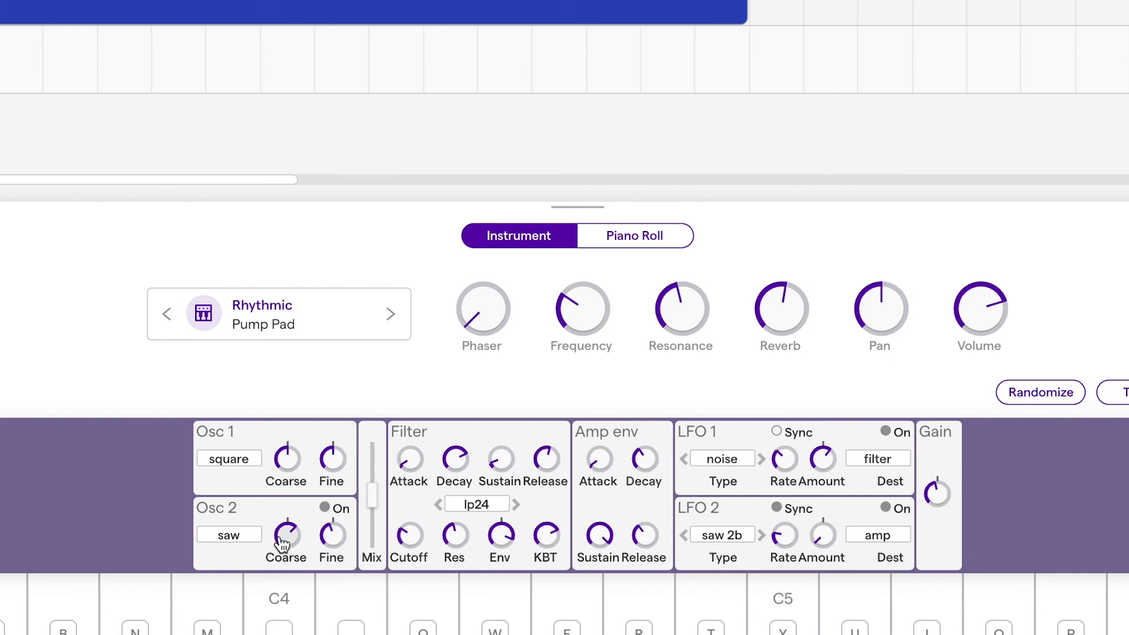
{"action": "left_click_drag", "start_coordinate": [290, 546], "coordinate": [295, 431]}
{"action": "left_click_drag", "start_coordinate": [374, 500], "coordinate": [379, 595]}
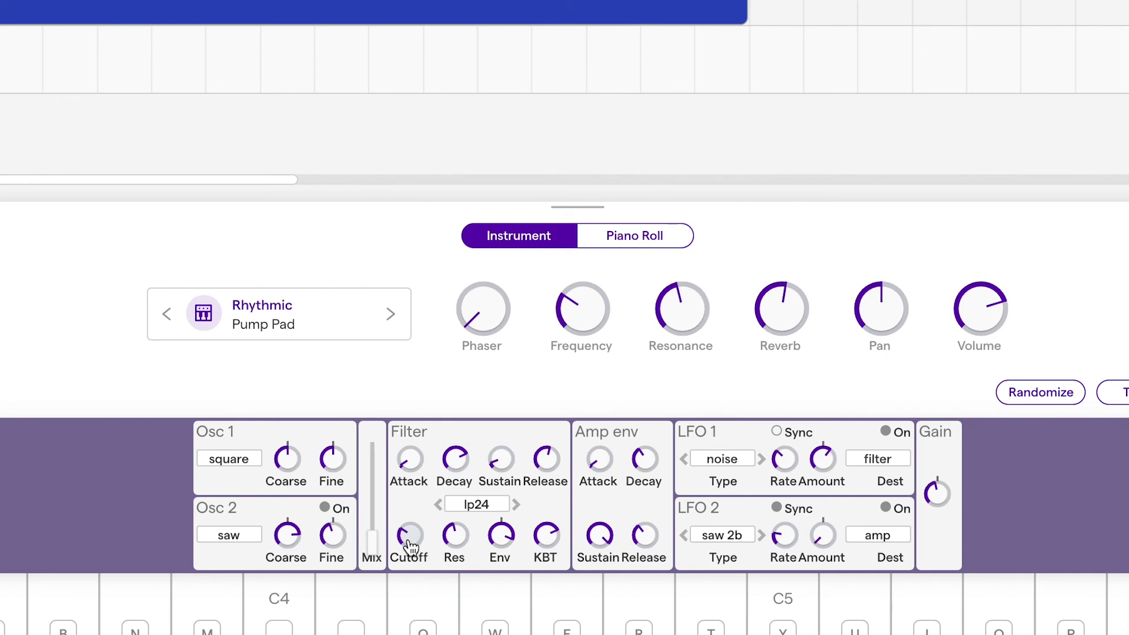
- Raise the Pump Pad filter's cutoff and resonance to roughly three-quarters and turn oscillator 2's fine tuning above centre
{"action": "left_click_drag", "start_coordinate": [407, 542], "coordinate": [390, 467]}
{"action": "left_click_drag", "start_coordinate": [409, 532], "coordinate": [403, 471]}
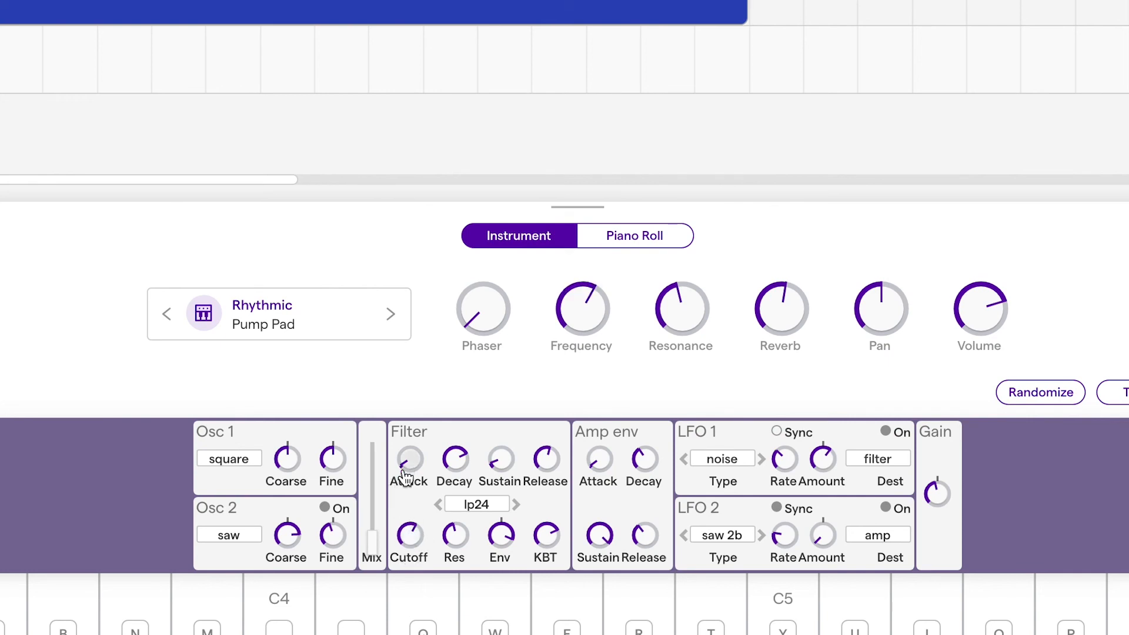
{"action": "left_click_drag", "start_coordinate": [408, 535], "coordinate": [407, 498]}
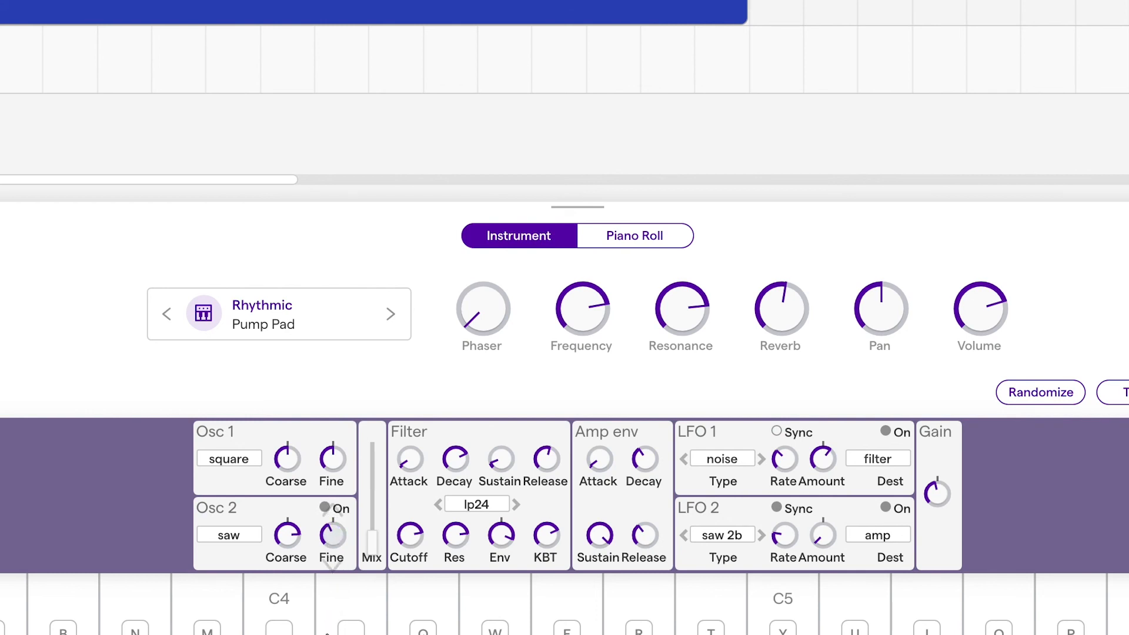
{"action": "left_click_drag", "start_coordinate": [325, 632], "coordinate": [345, 550]}
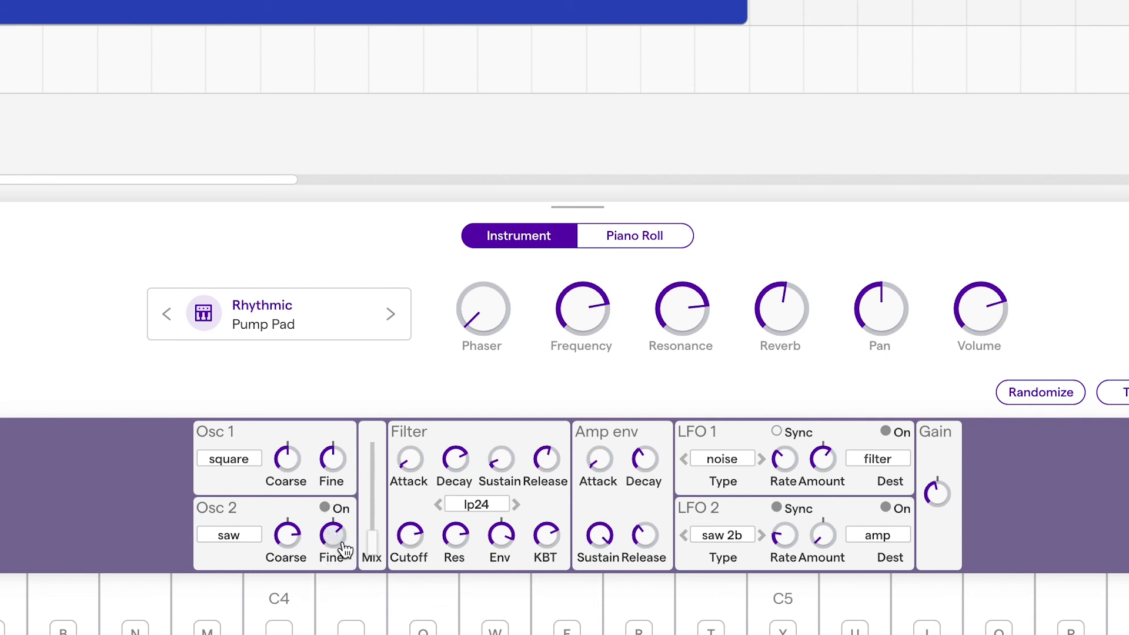